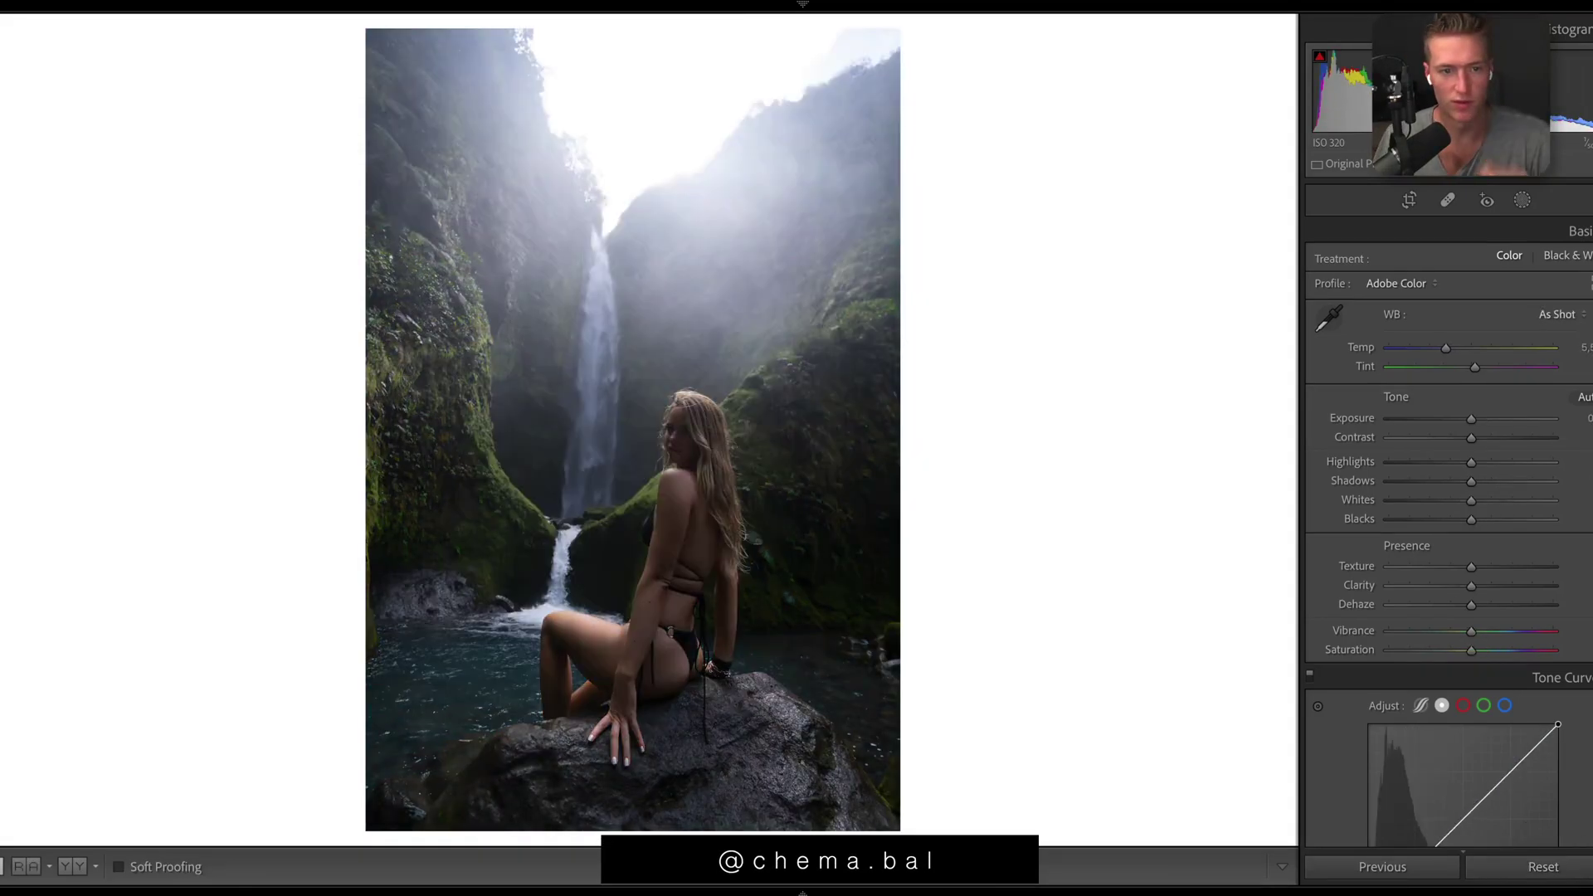
# Step: Undo the settings reset to bring back the waterfall portrait's bright, teal-toned edit
pyautogui.hotkey('ctrl', 'z')
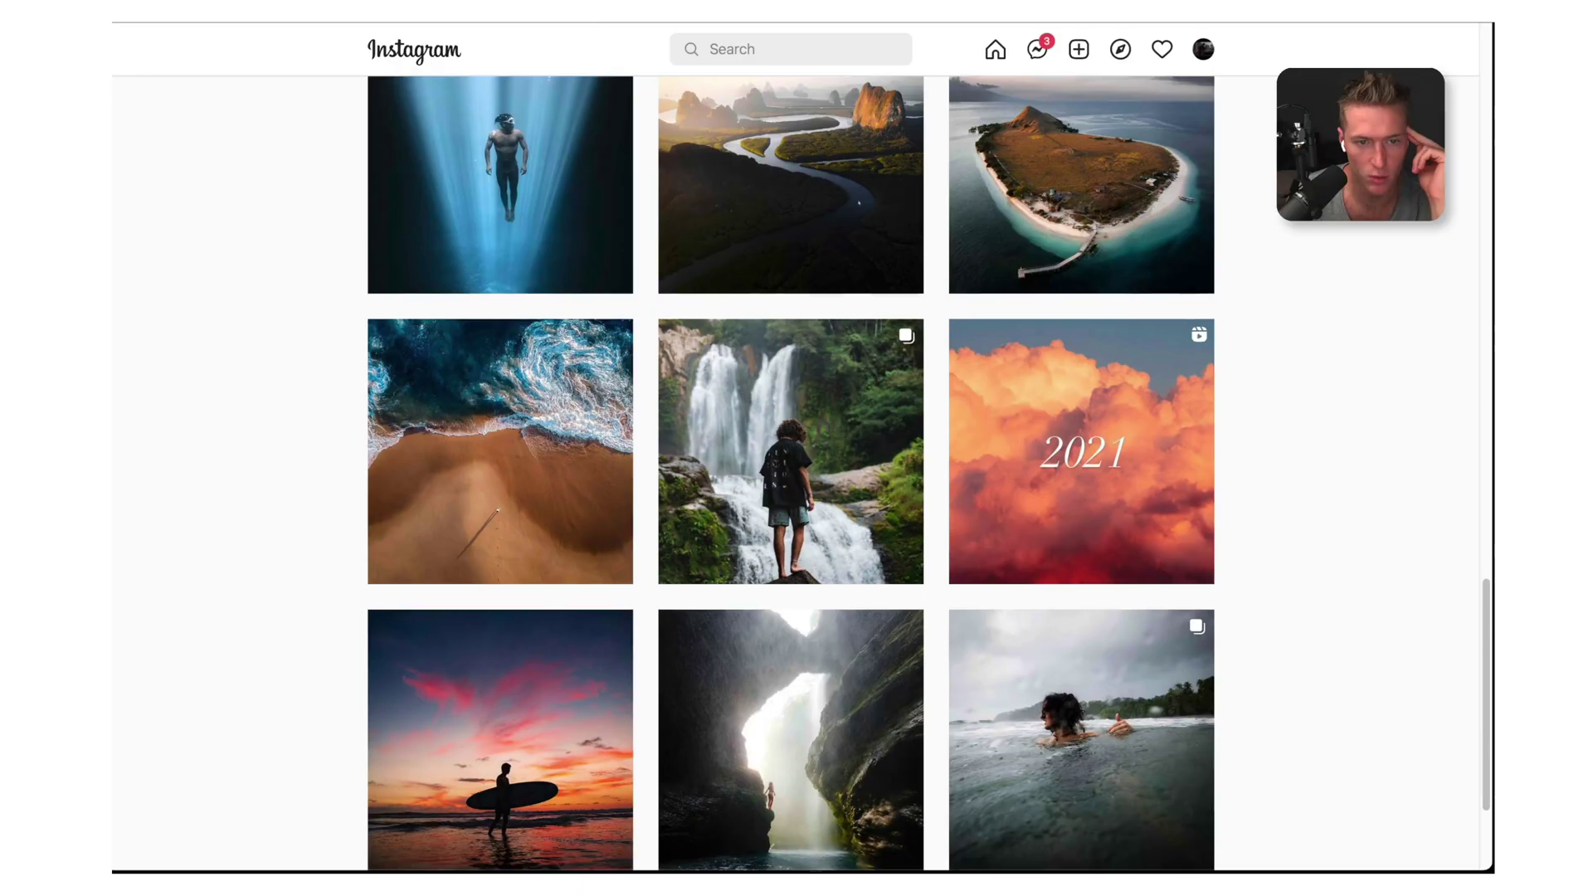
pyautogui.scroll(-10, 790, 473)
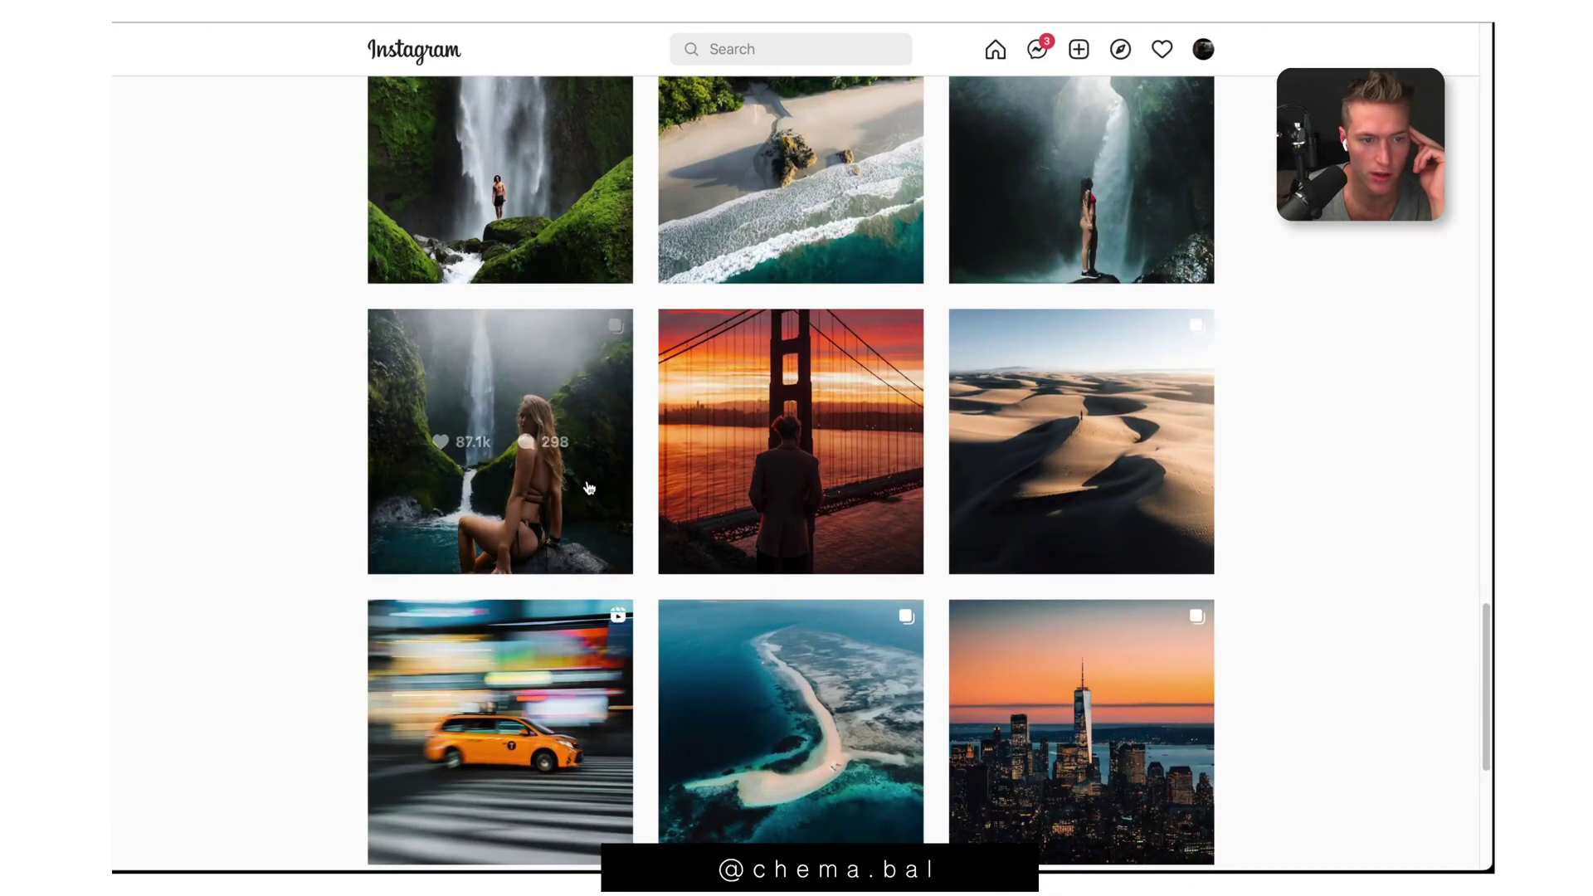
pyautogui.click(497, 448)
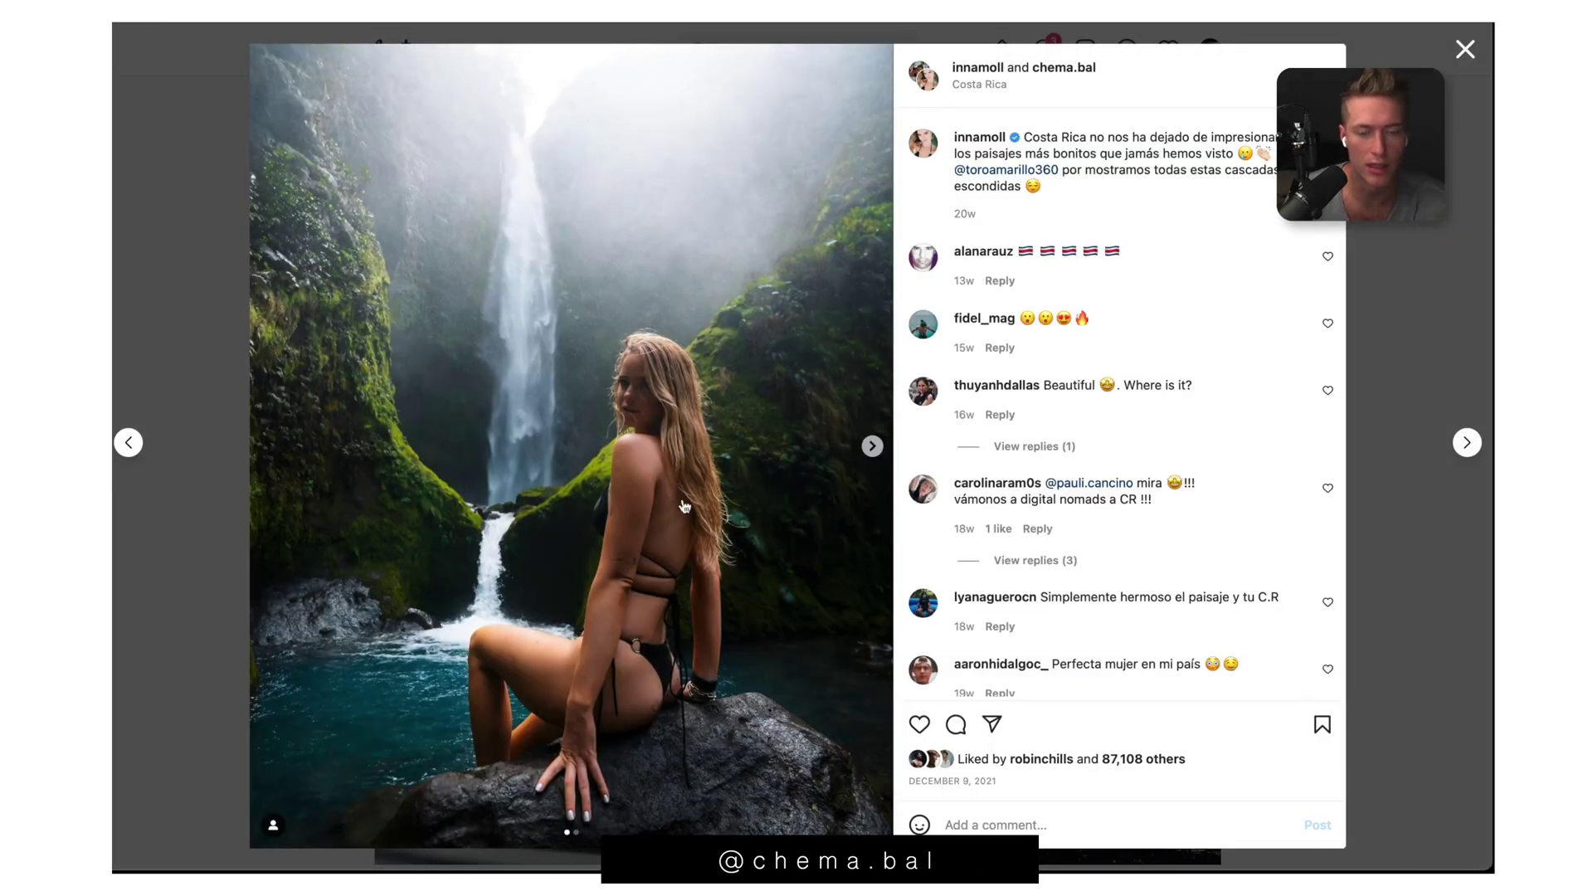
pyautogui.click(872, 446)
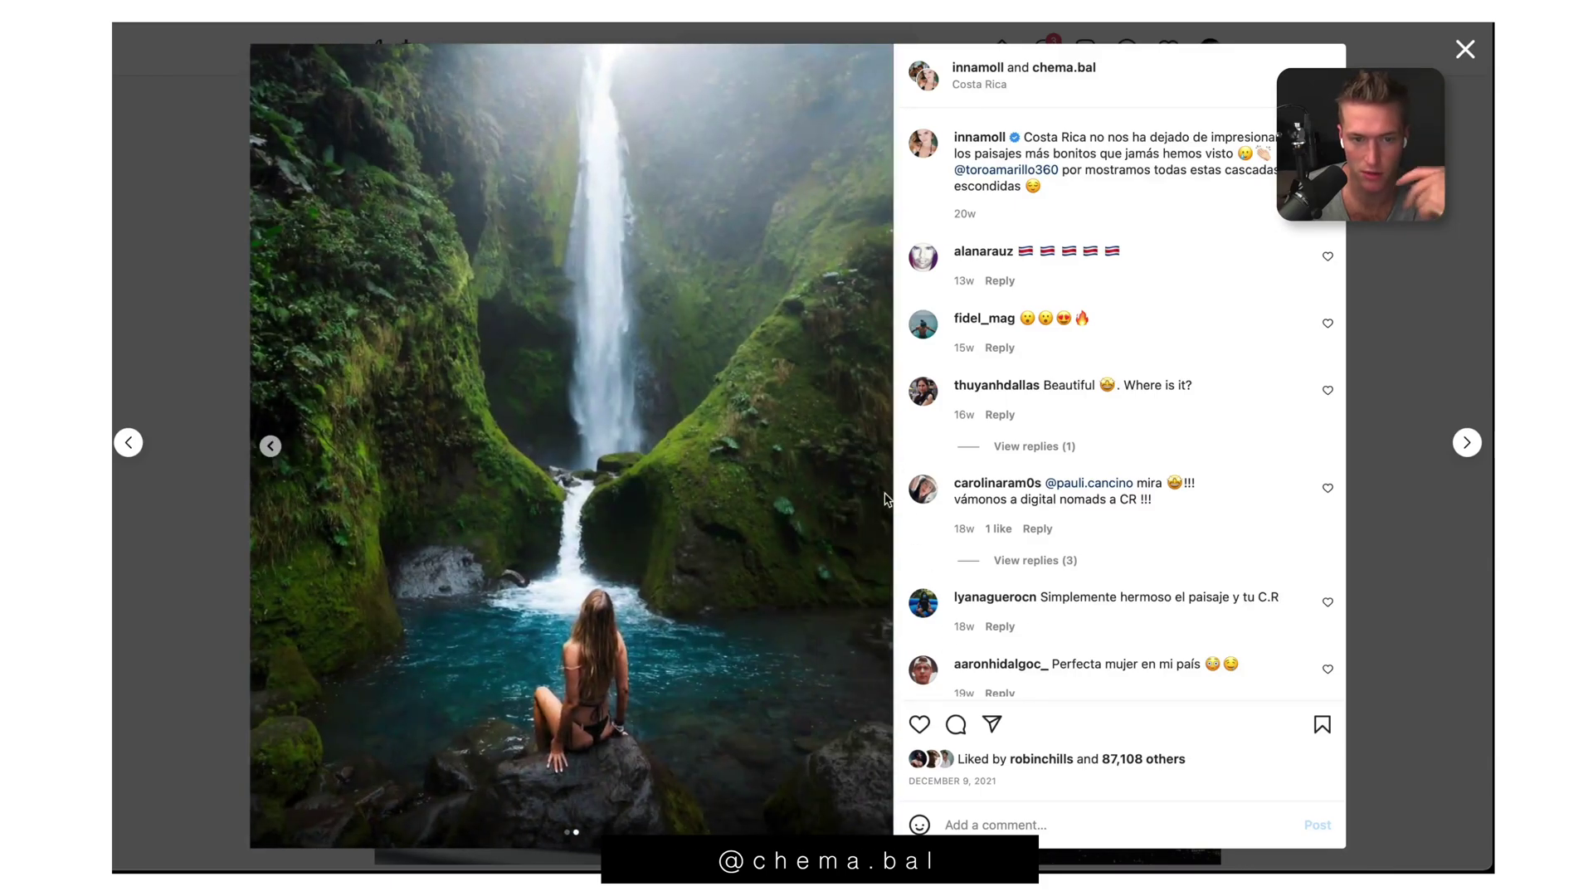
pyautogui.click(1462, 54)
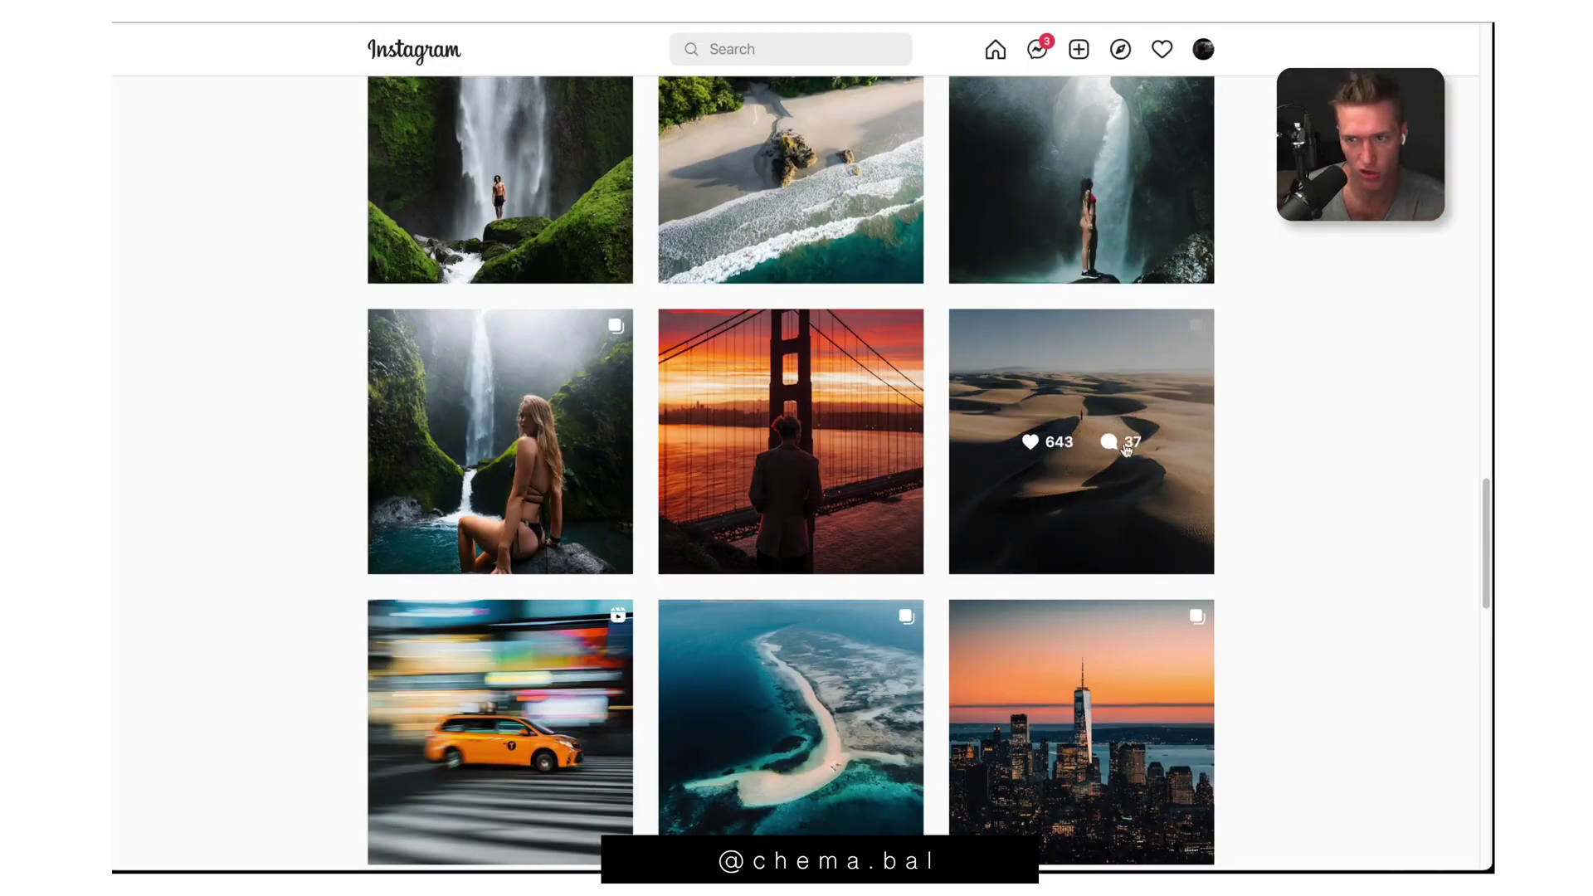
pyautogui.scroll(15, 772, 484)
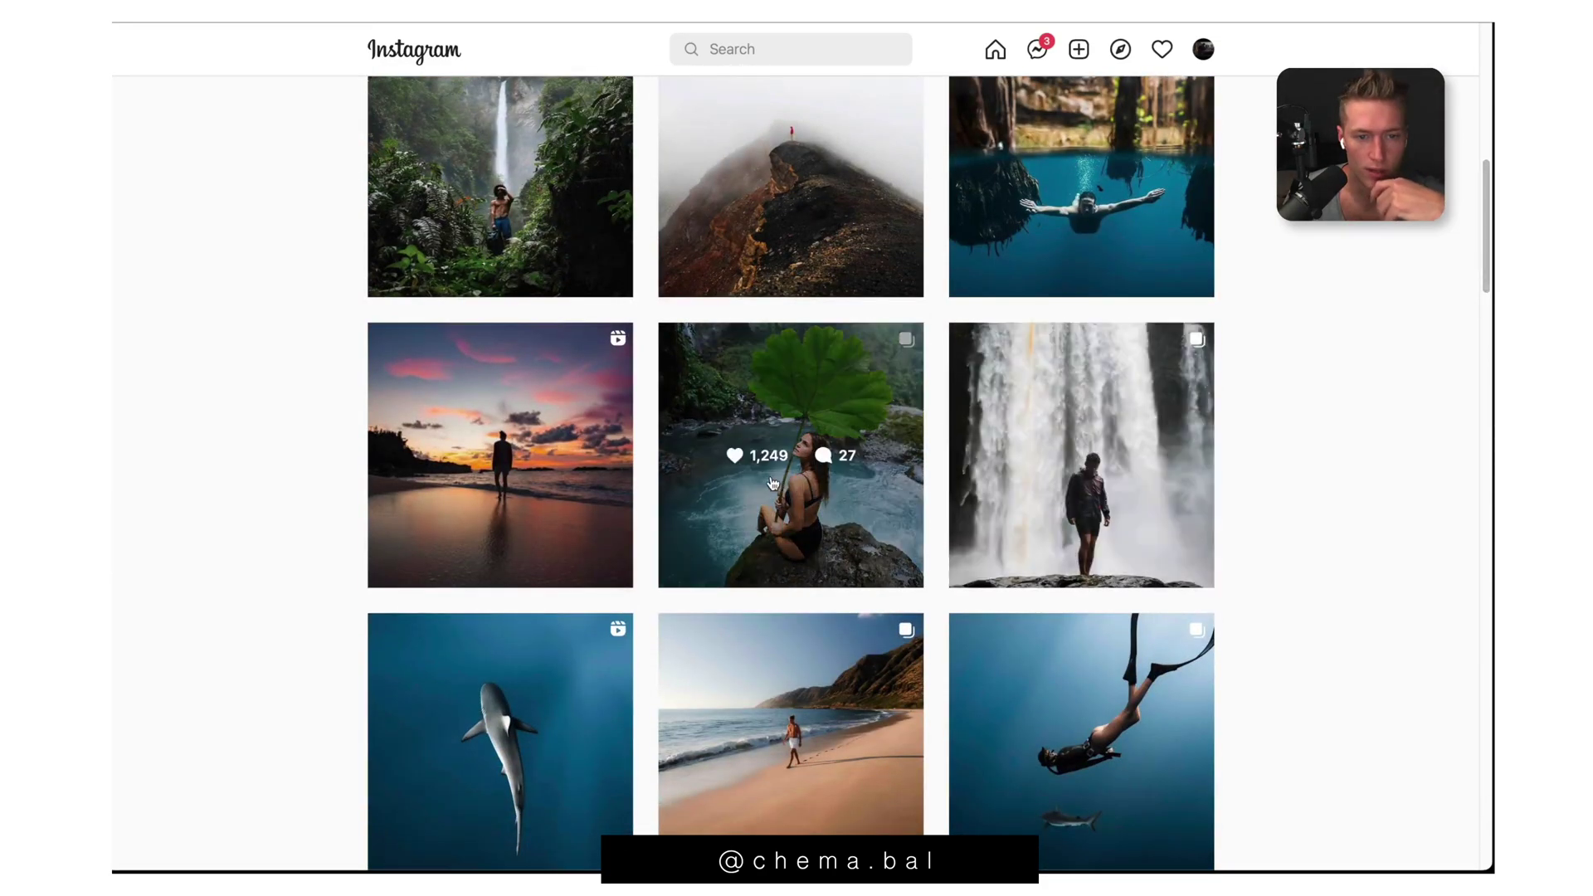
pyautogui.click(772, 484)
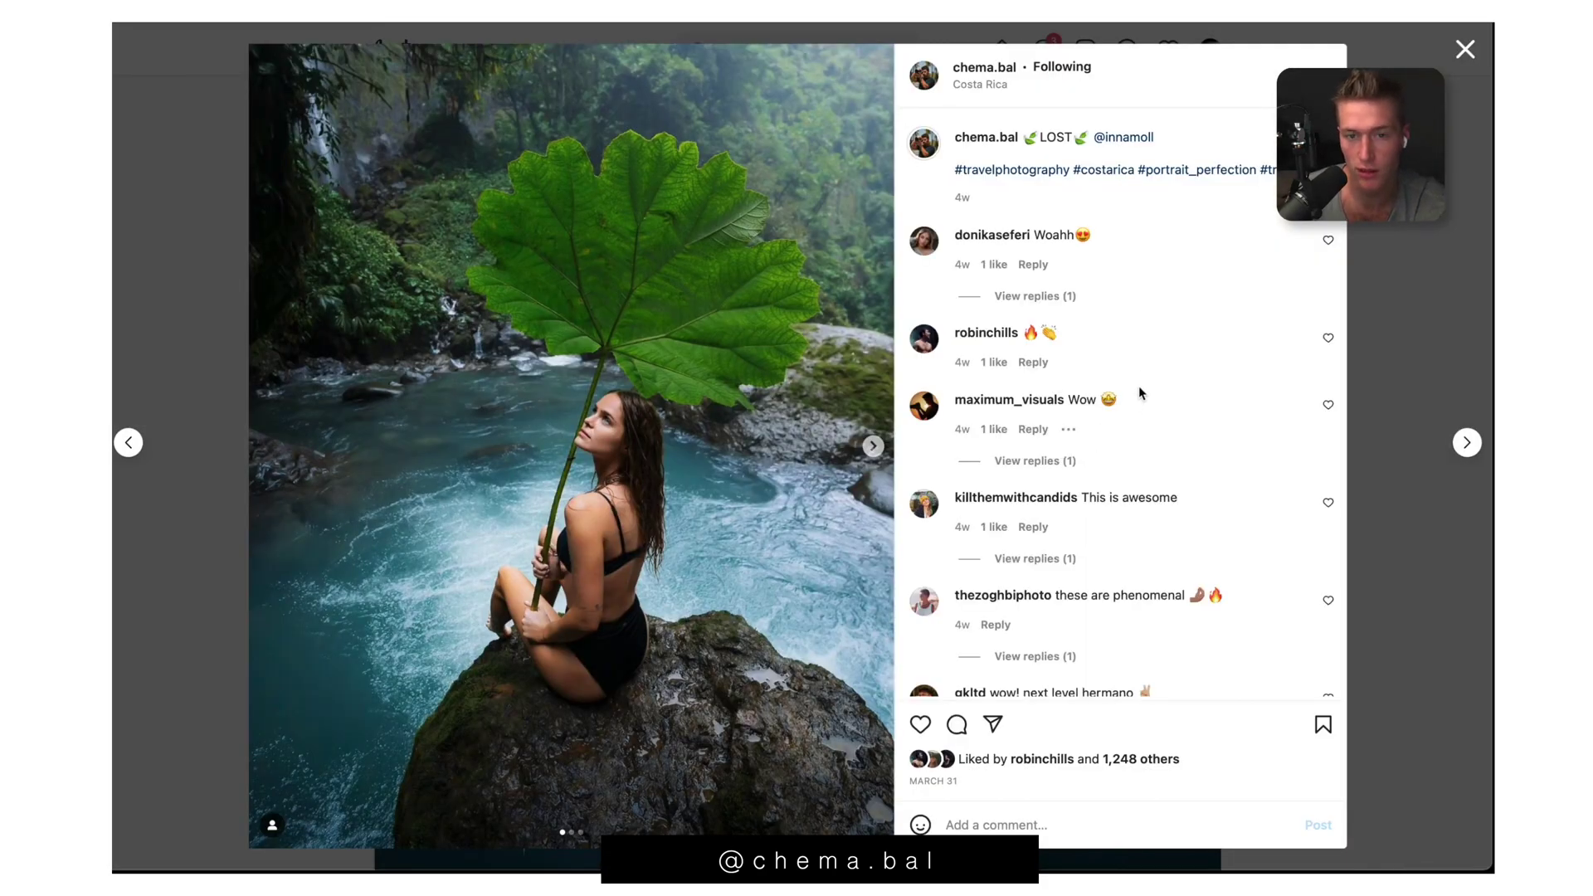
pyautogui.click(1463, 51)
pyautogui.scroll(-3, 875, 680)
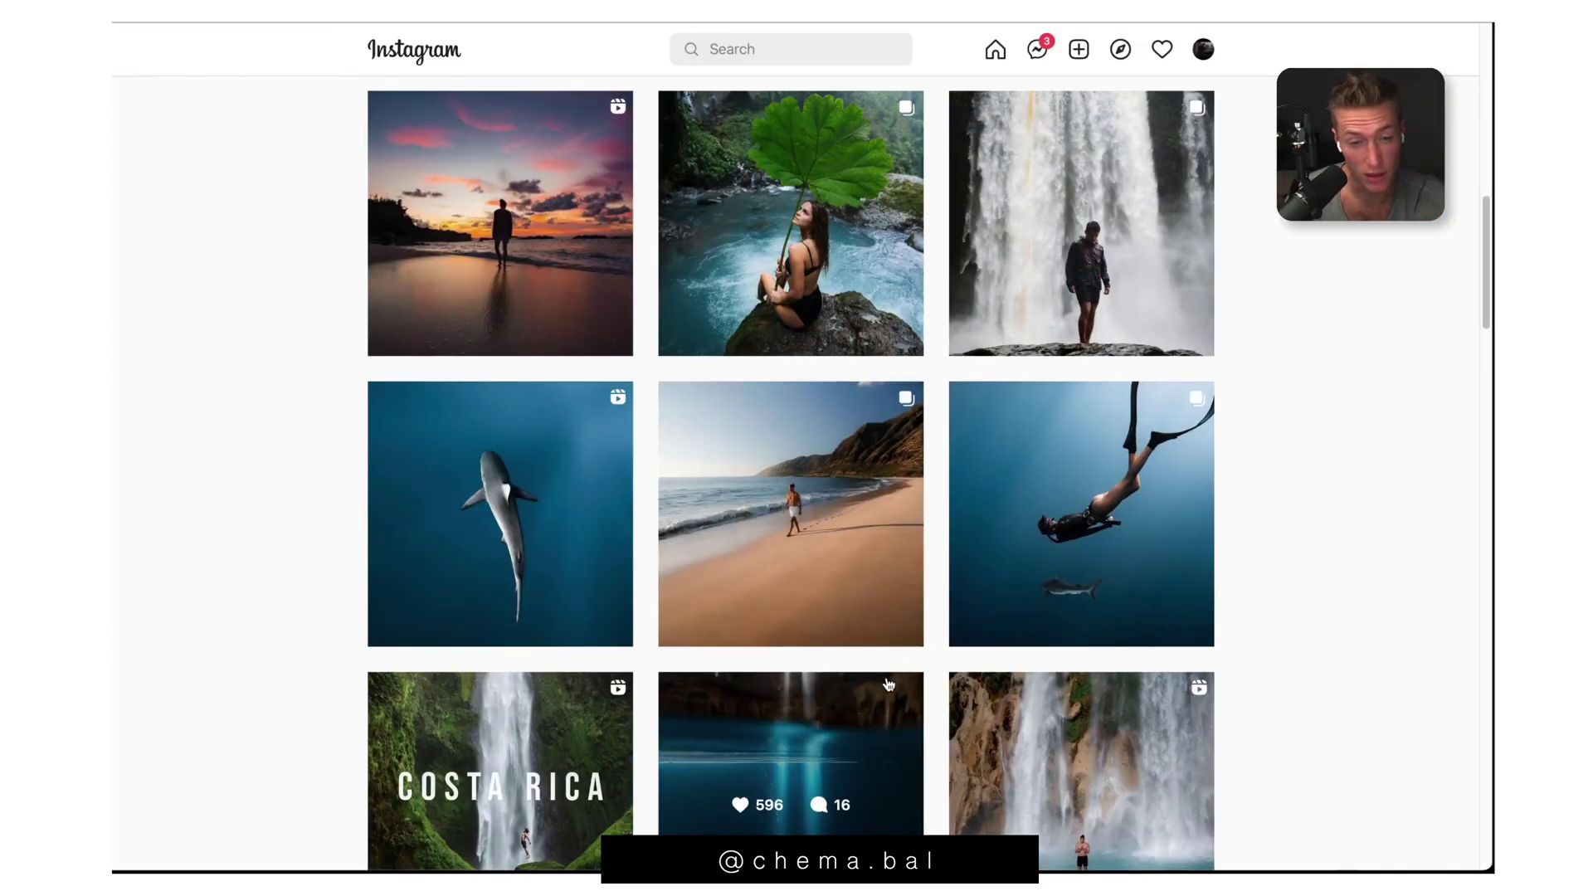
pyautogui.scroll(-4, 887, 683)
pyautogui.scroll(2, 904, 664)
pyautogui.click(858, 375)
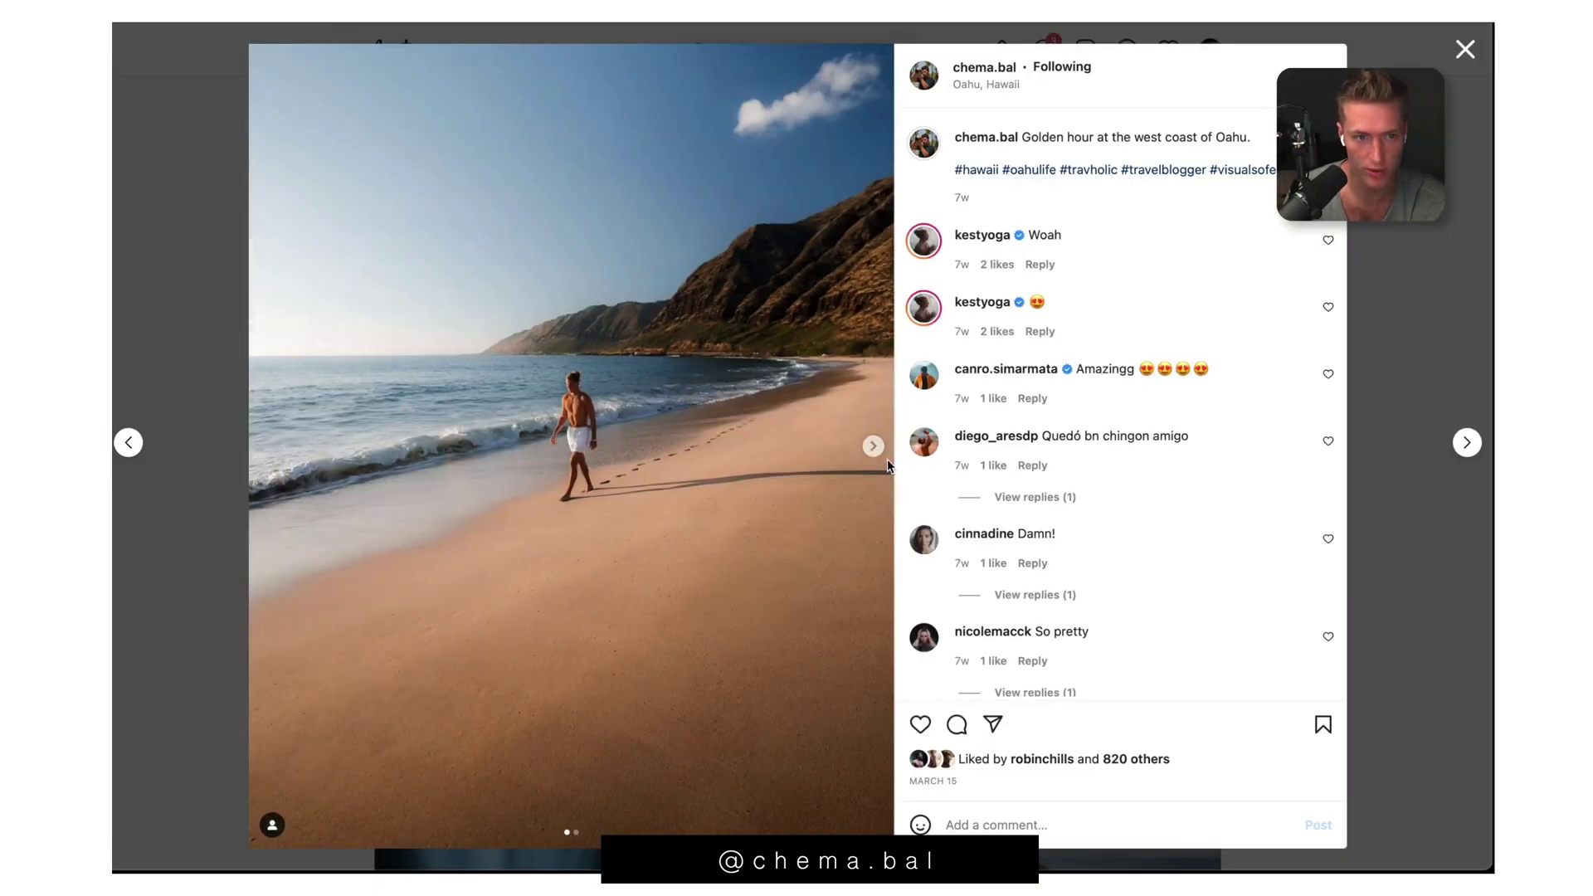
pyautogui.click(1477, 397)
pyautogui.scroll(-5, 1477, 397)
pyautogui.moveTo(1481, 404); pyautogui.dragTo(1488, 664)
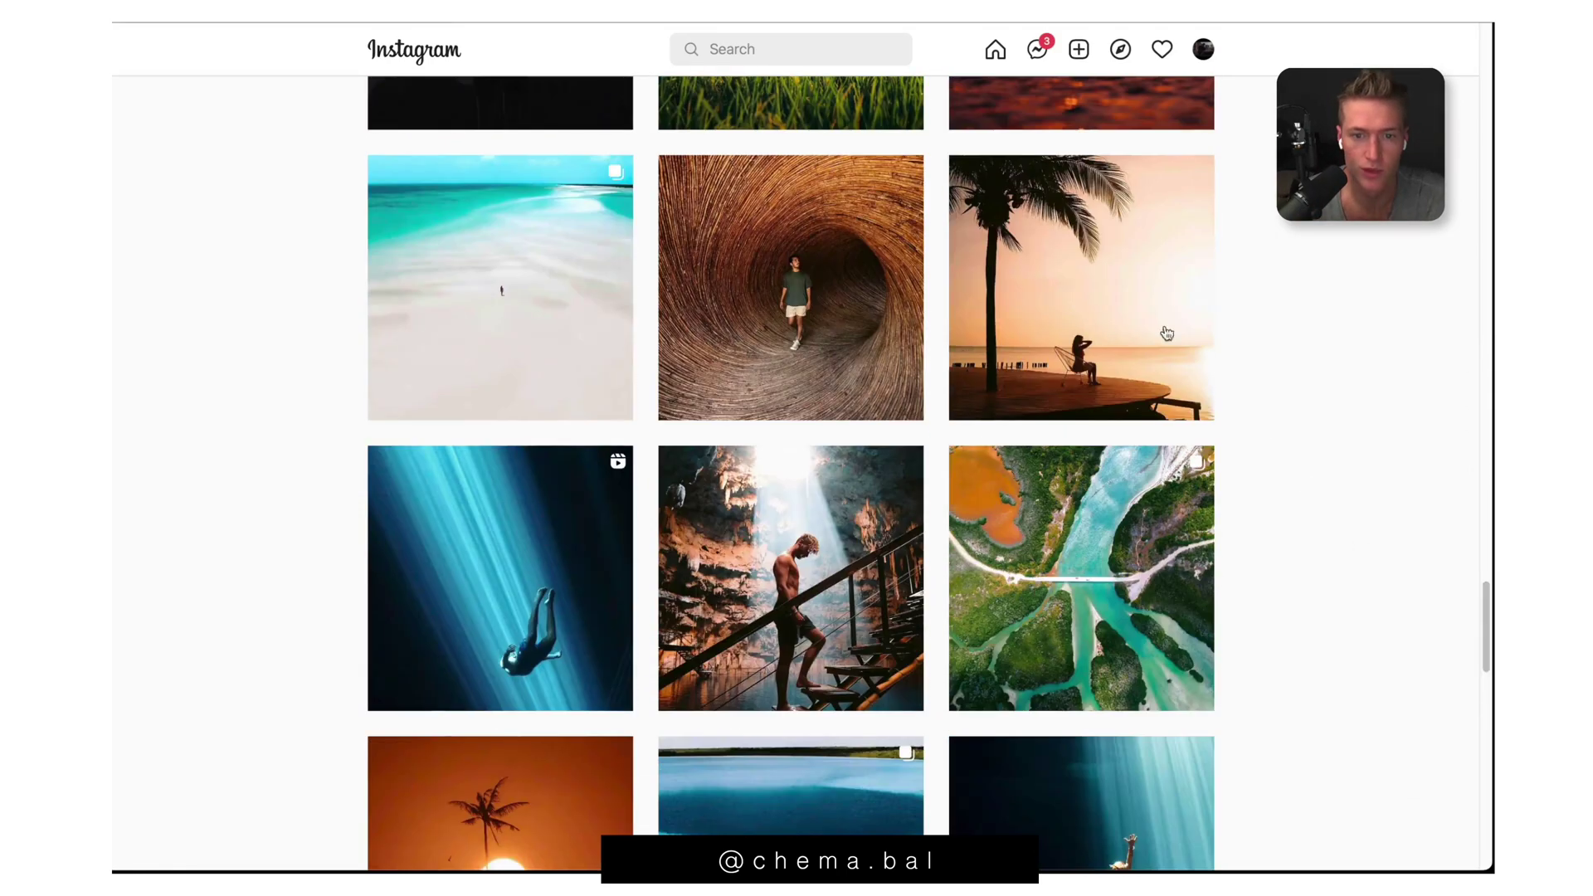
pyautogui.click(1166, 333)
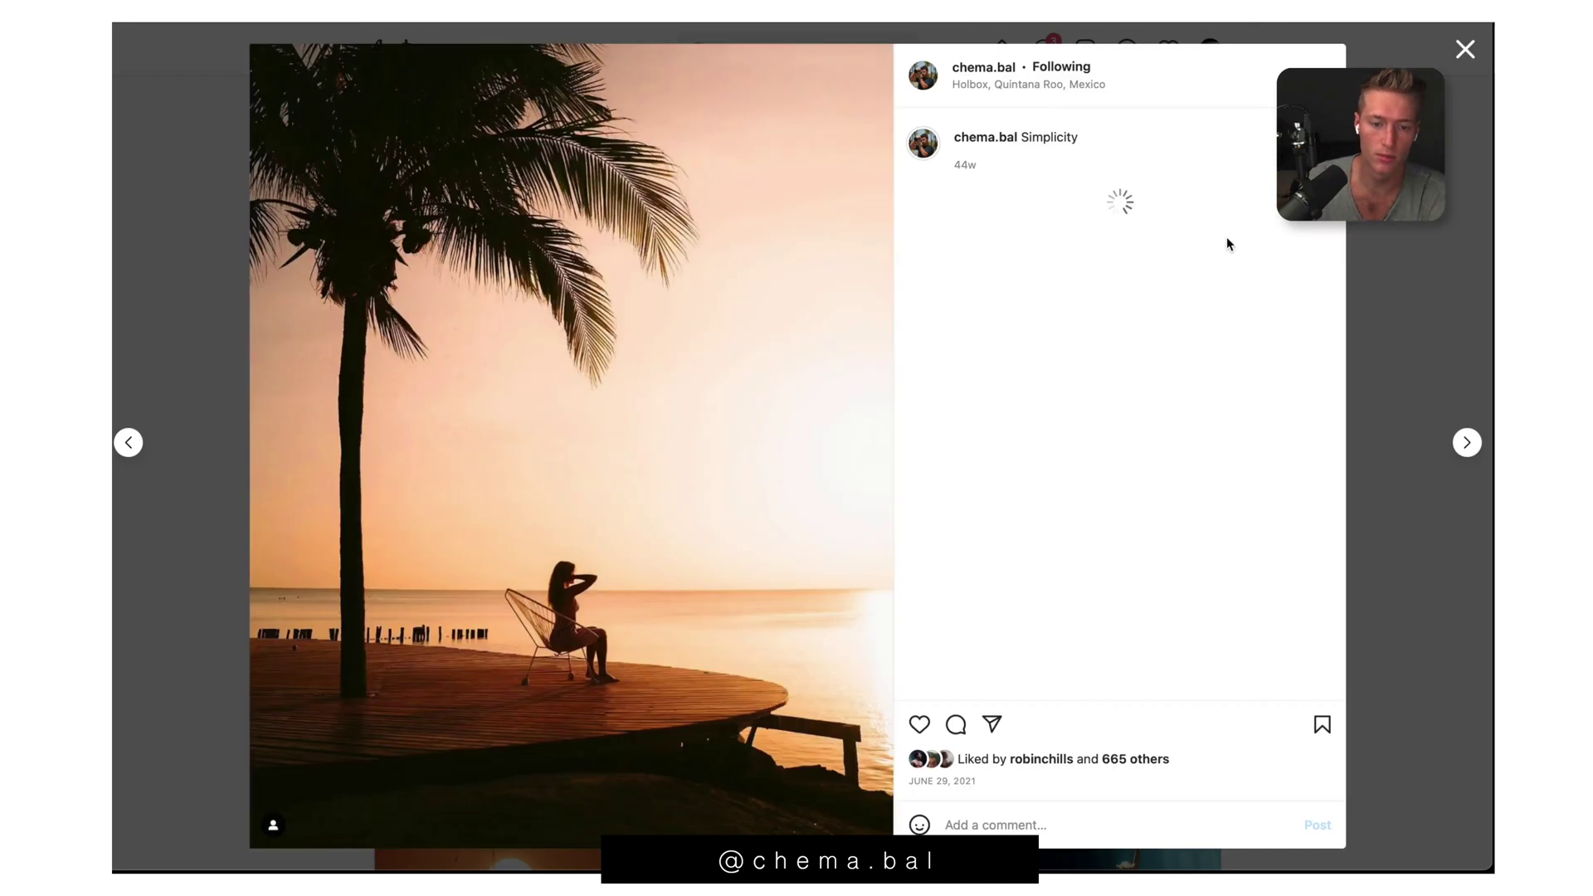
pyautogui.press('Escape')
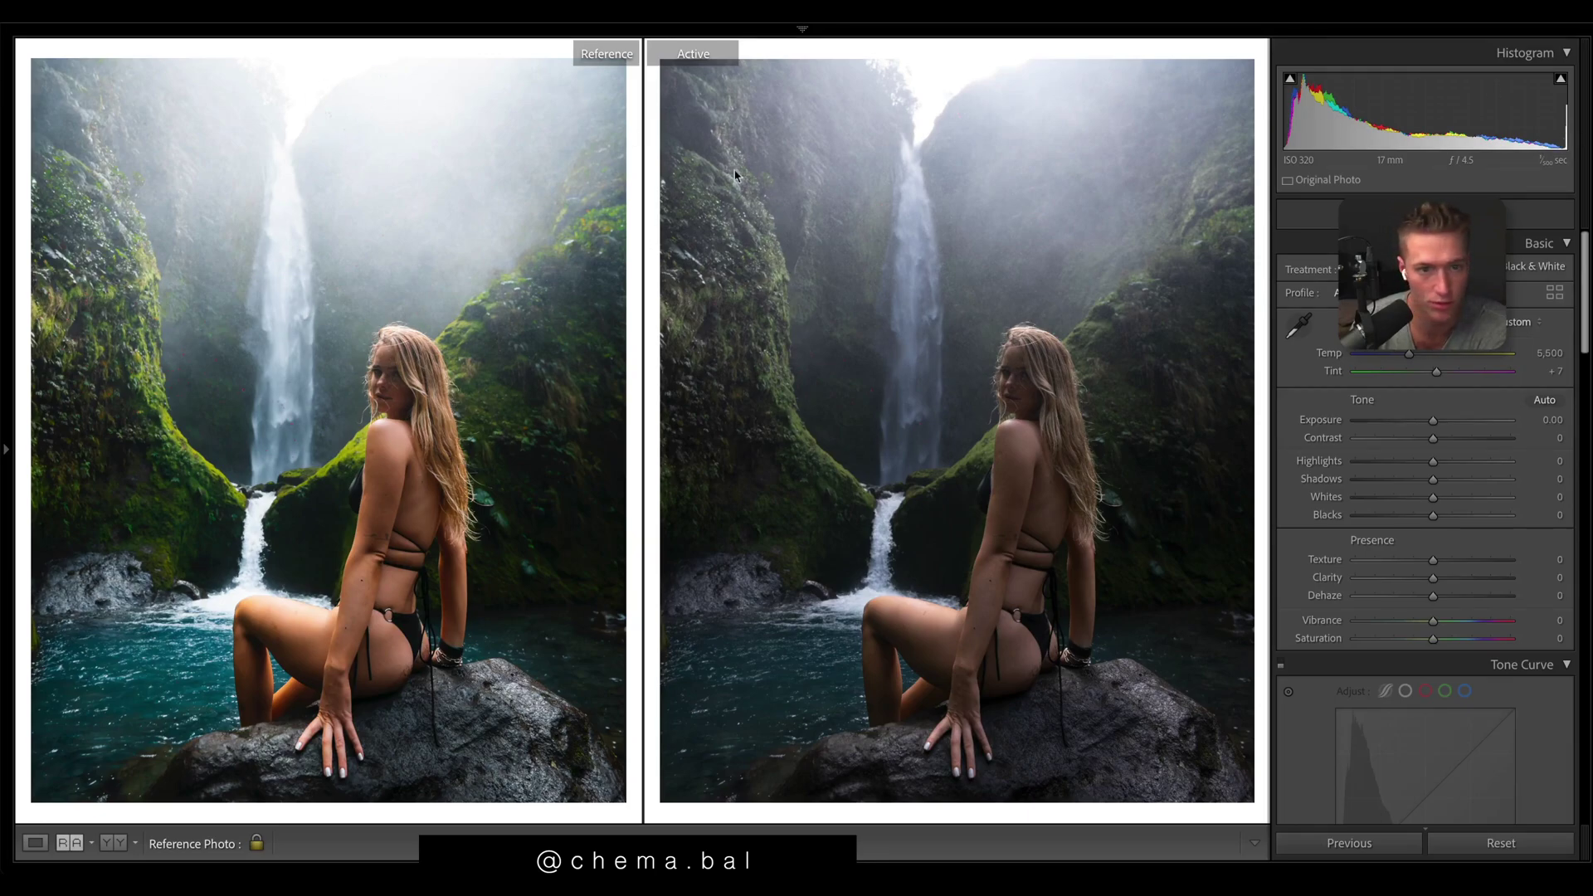
# Step: Set Exposure +0.70, Highlights −55, Shadows +23, Blacks −18, and switch on the Tone Curve
pyautogui.moveTo(1433, 421); pyautogui.dragTo(1443, 420)
pyautogui.click(1372, 462)
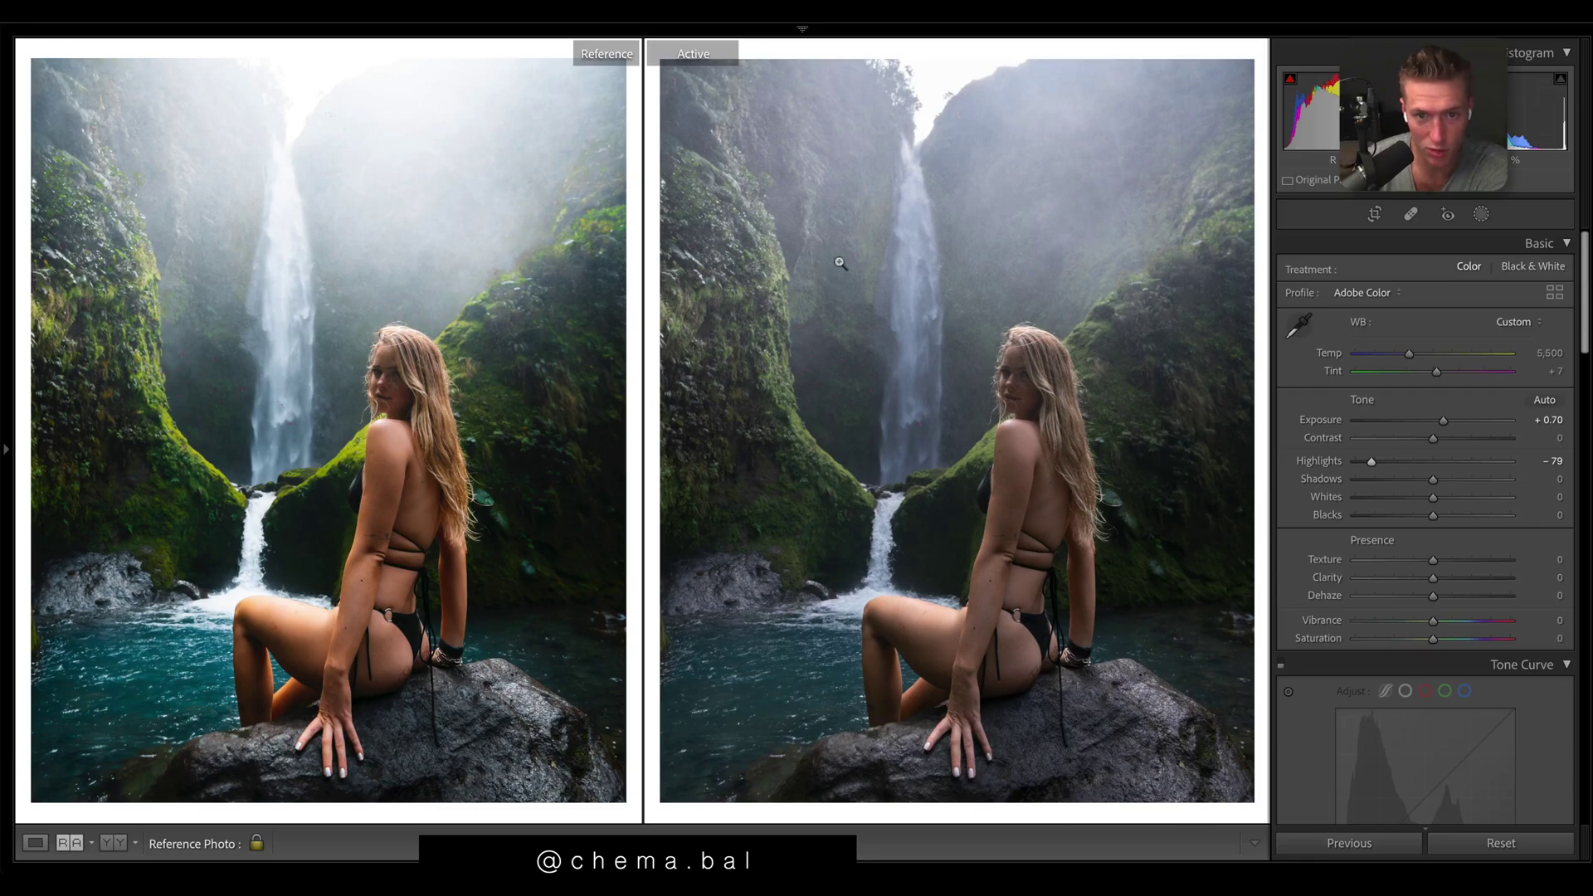
pyautogui.moveTo(1373, 462); pyautogui.dragTo(1390, 462)
pyautogui.moveTo(1433, 480); pyautogui.dragTo(1419, 516)
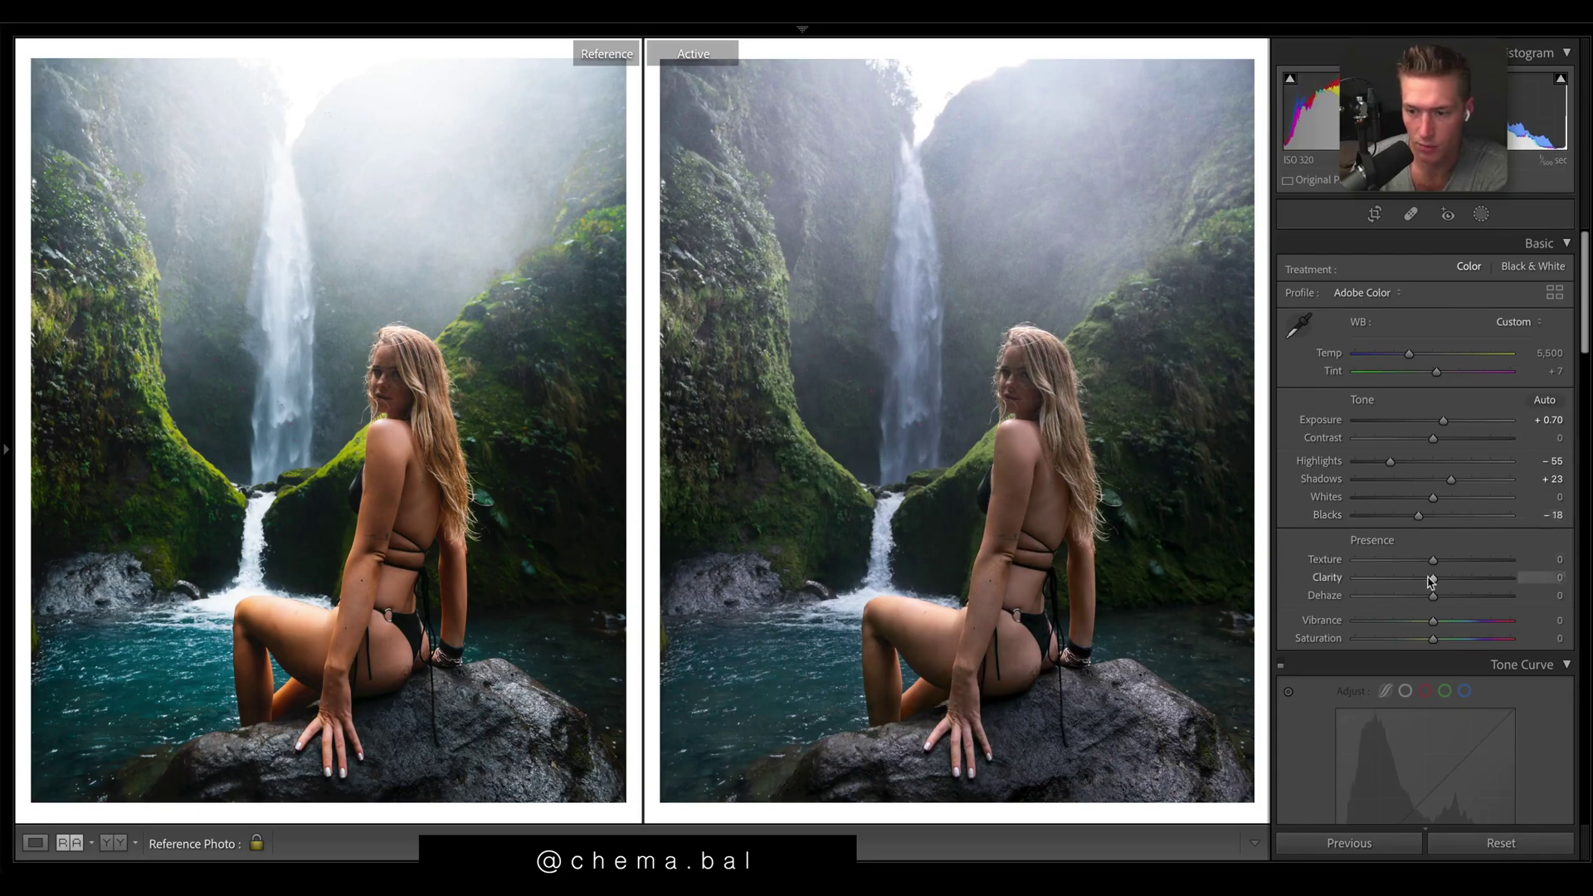
pyautogui.scroll(-5, 1411, 514)
pyautogui.click(1282, 419)
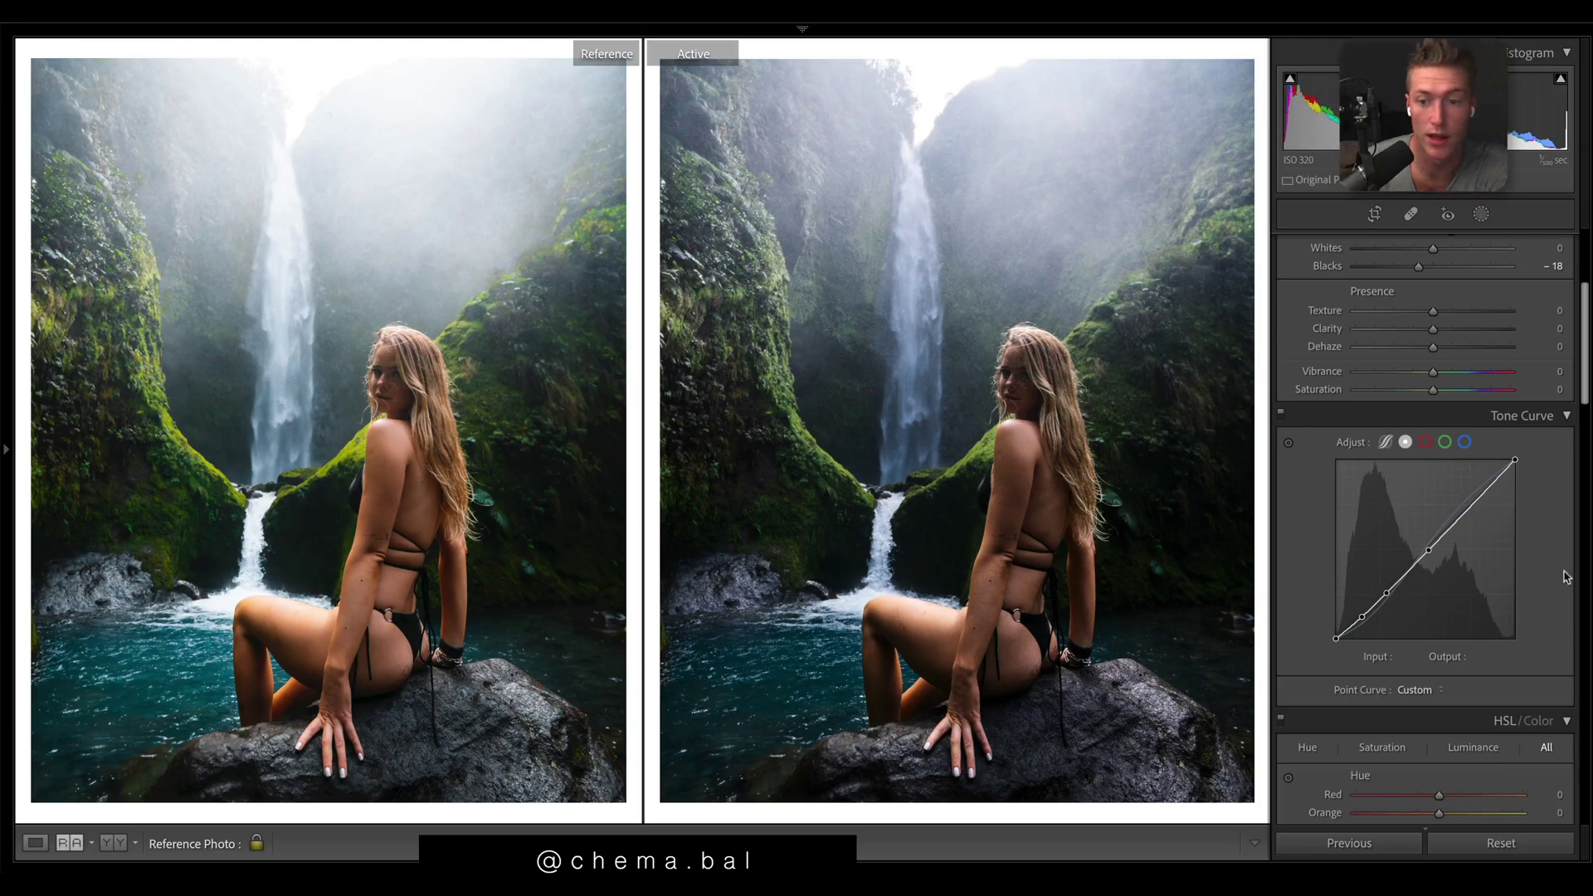
pyautogui.click(1464, 443)
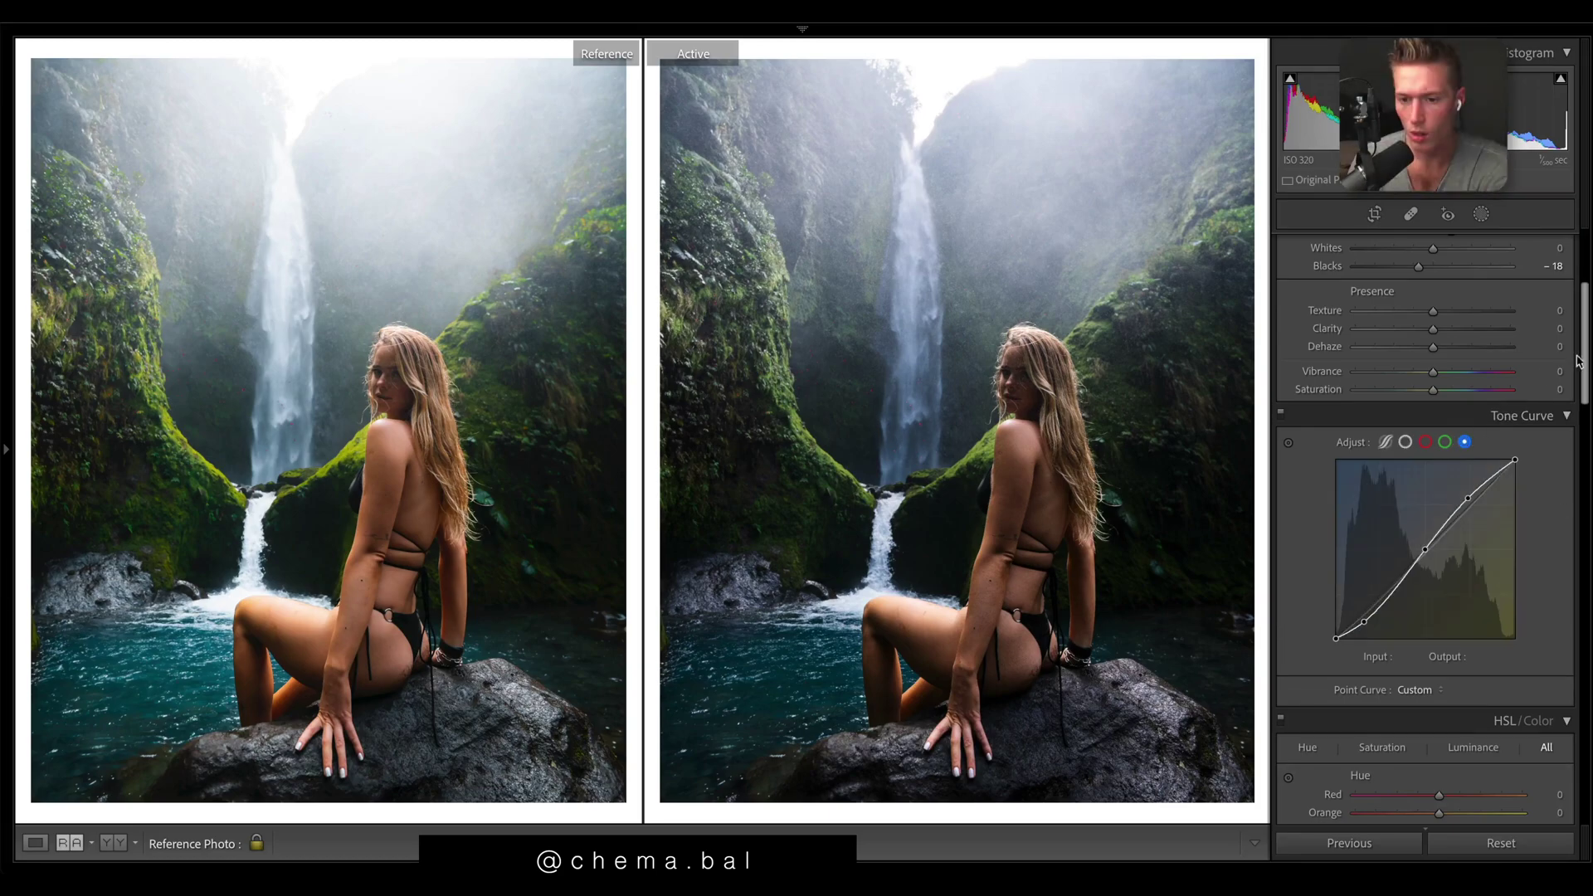
pyautogui.click(1426, 442)
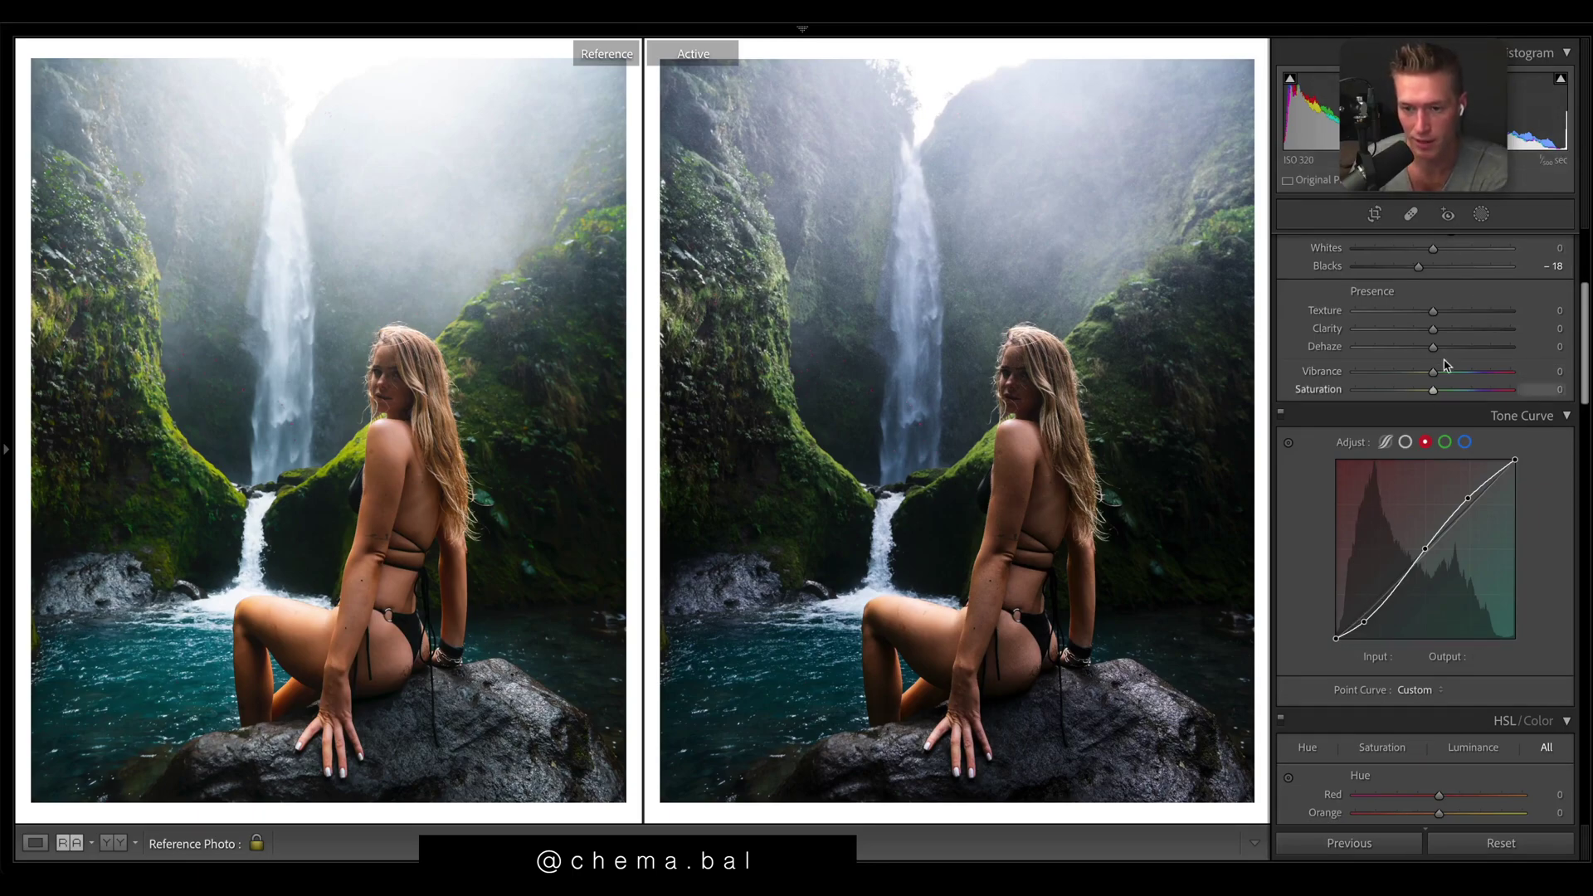
pyautogui.click(1444, 442)
pyautogui.click(1464, 442)
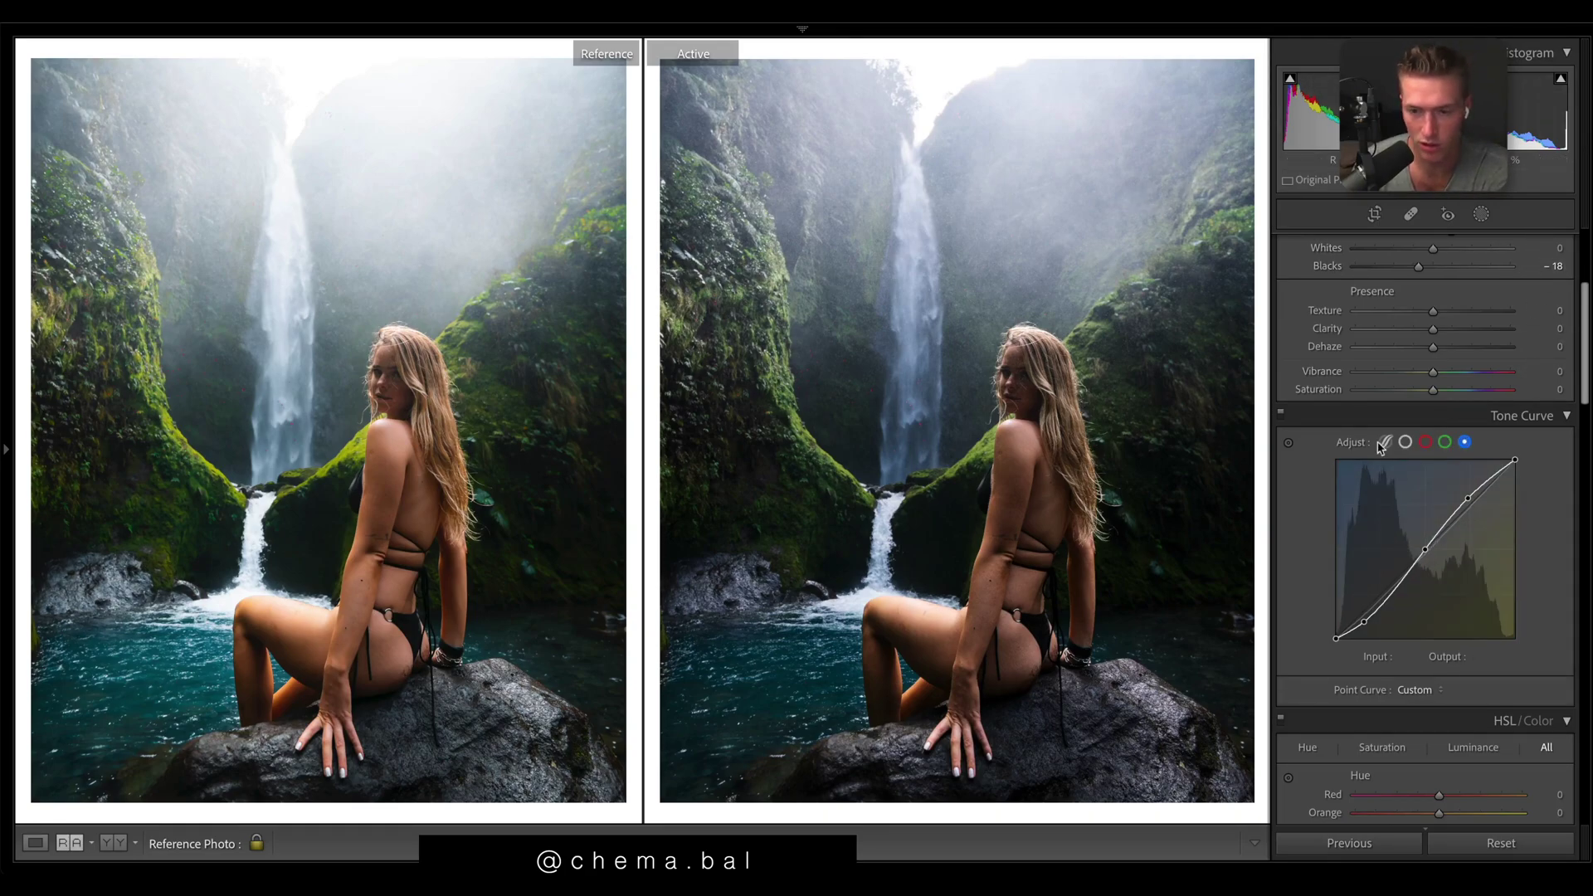
pyautogui.click(1426, 442)
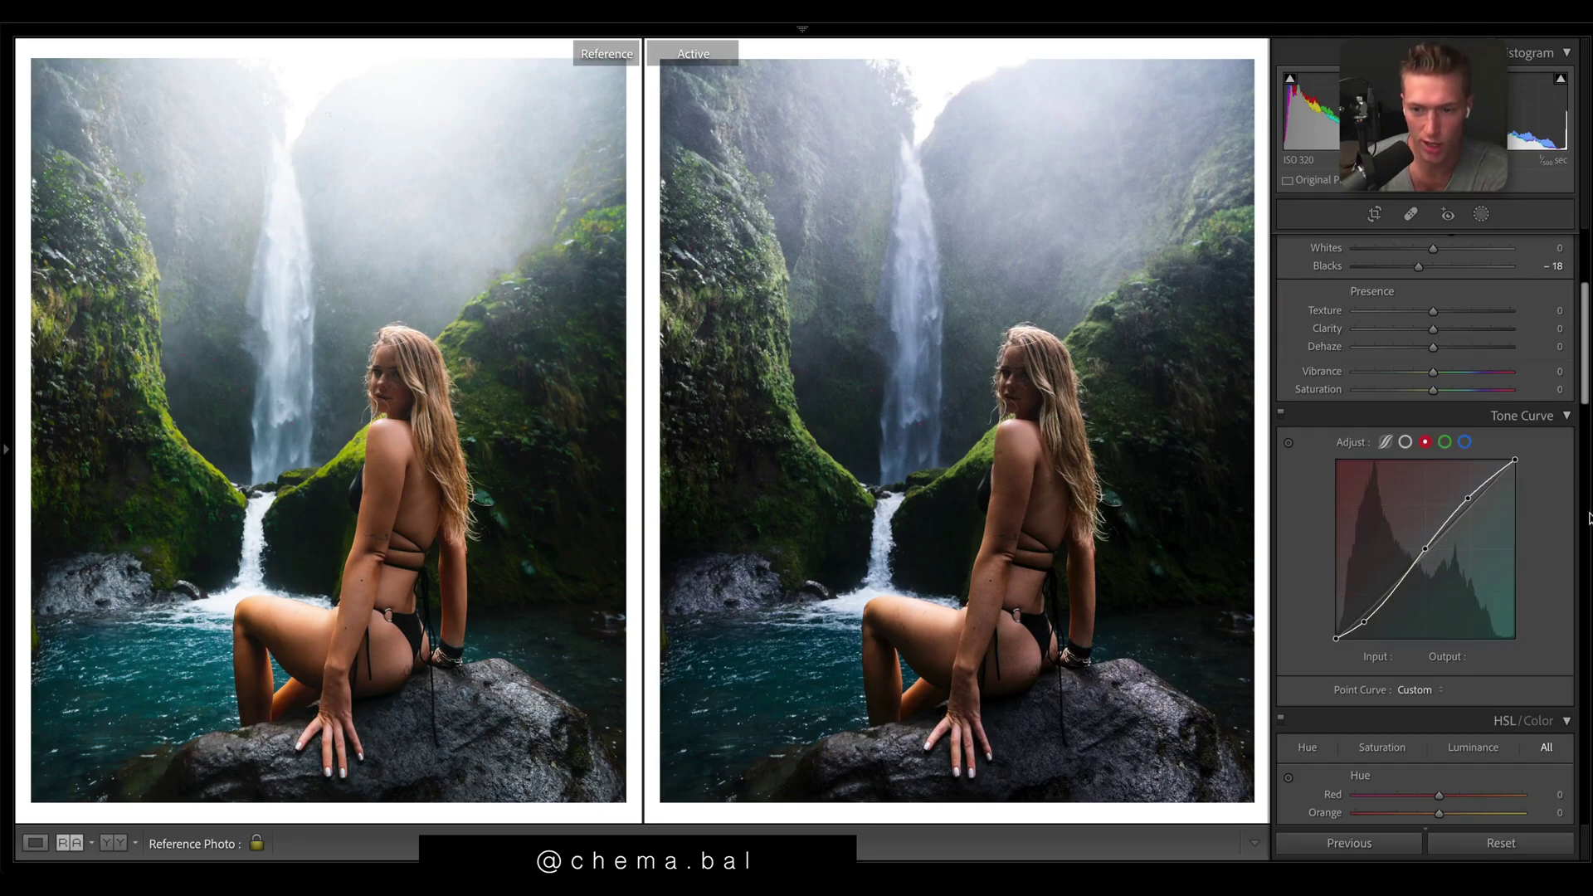
pyautogui.click(1405, 443)
pyautogui.moveTo(1514, 460)
pyautogui.mouseDown()
pyautogui.moveTo(1515, 491)
pyautogui.moveTo(1515, 460)
pyautogui.mouseUp()
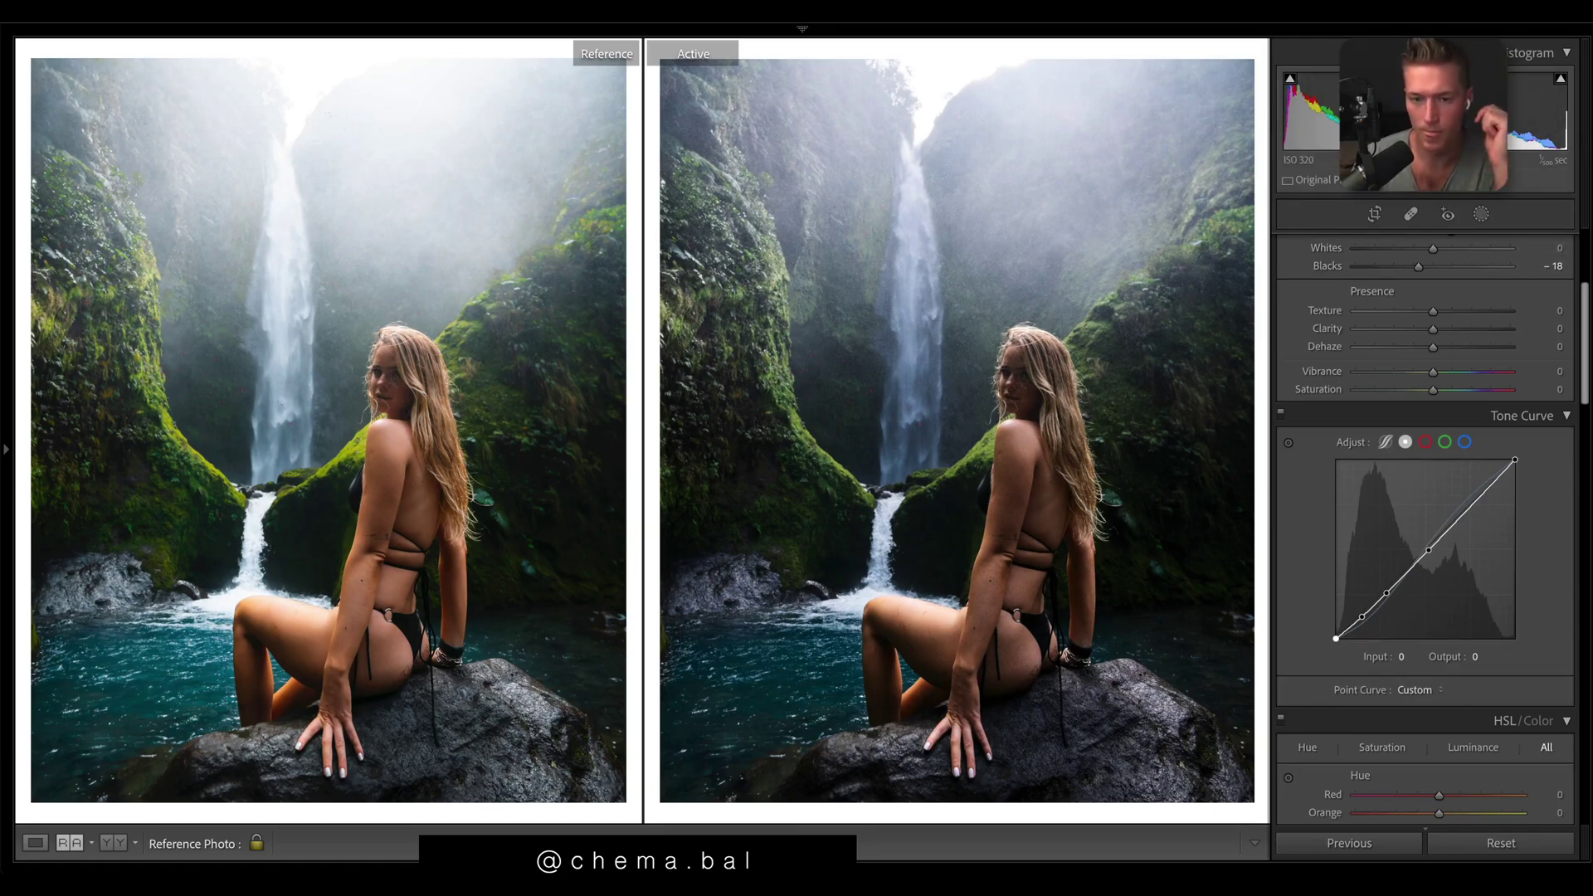
pyautogui.scroll(3, 1581, 214)
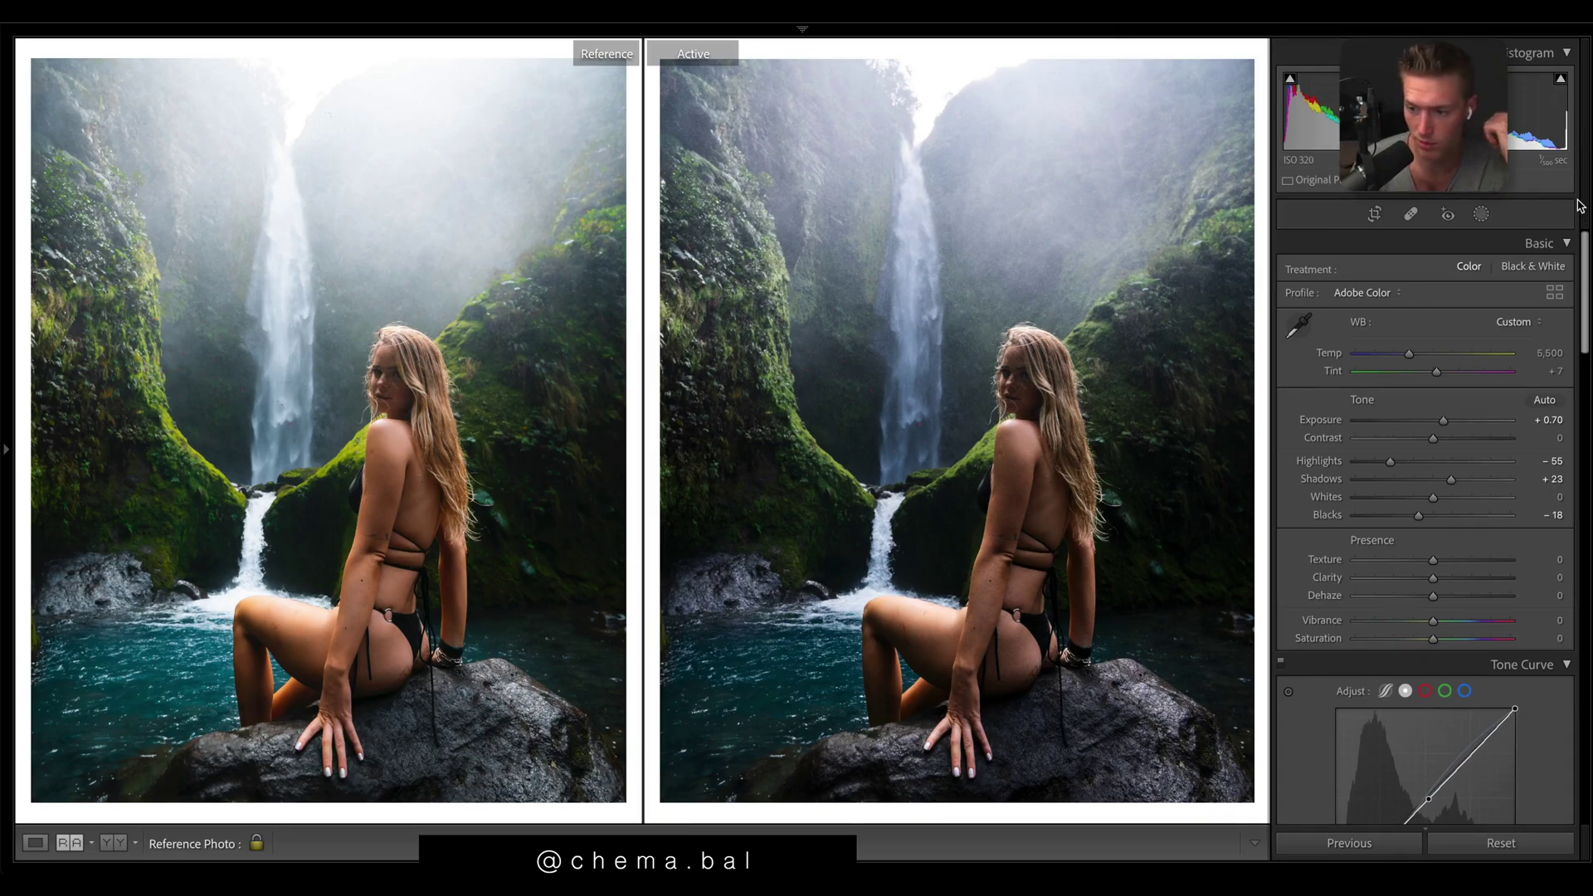
# Step: Set Clarity −20, Whites +43, Blacks +7 and Vibrance +29 in the Basic panel
pyautogui.moveTo(1433, 578); pyautogui.dragTo(1418, 577)
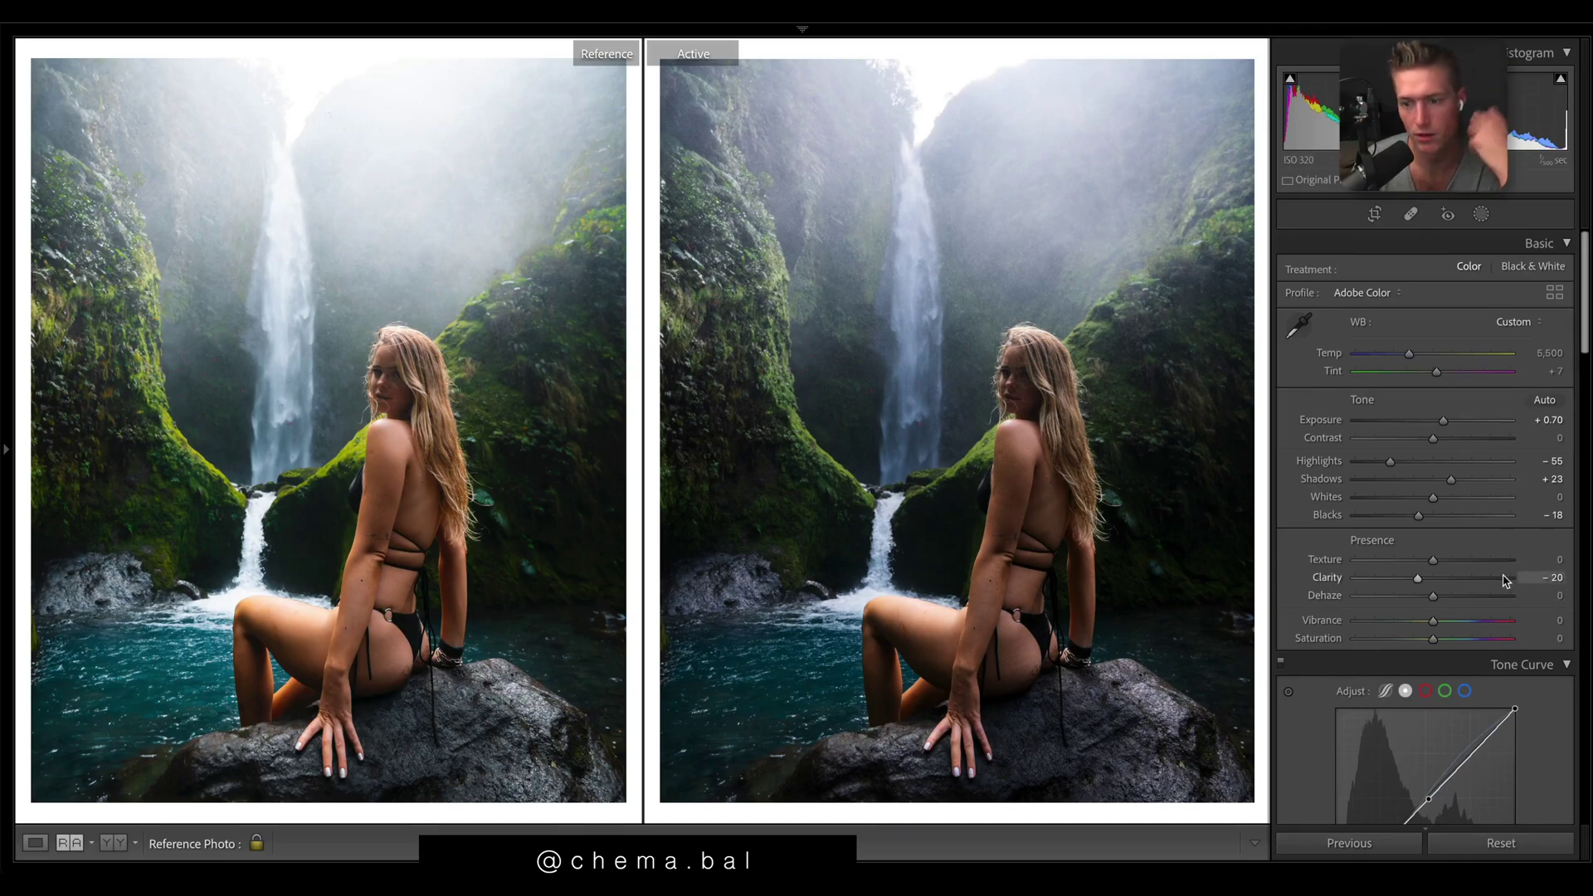
pyautogui.moveTo(1433, 497); pyautogui.dragTo(1462, 498)
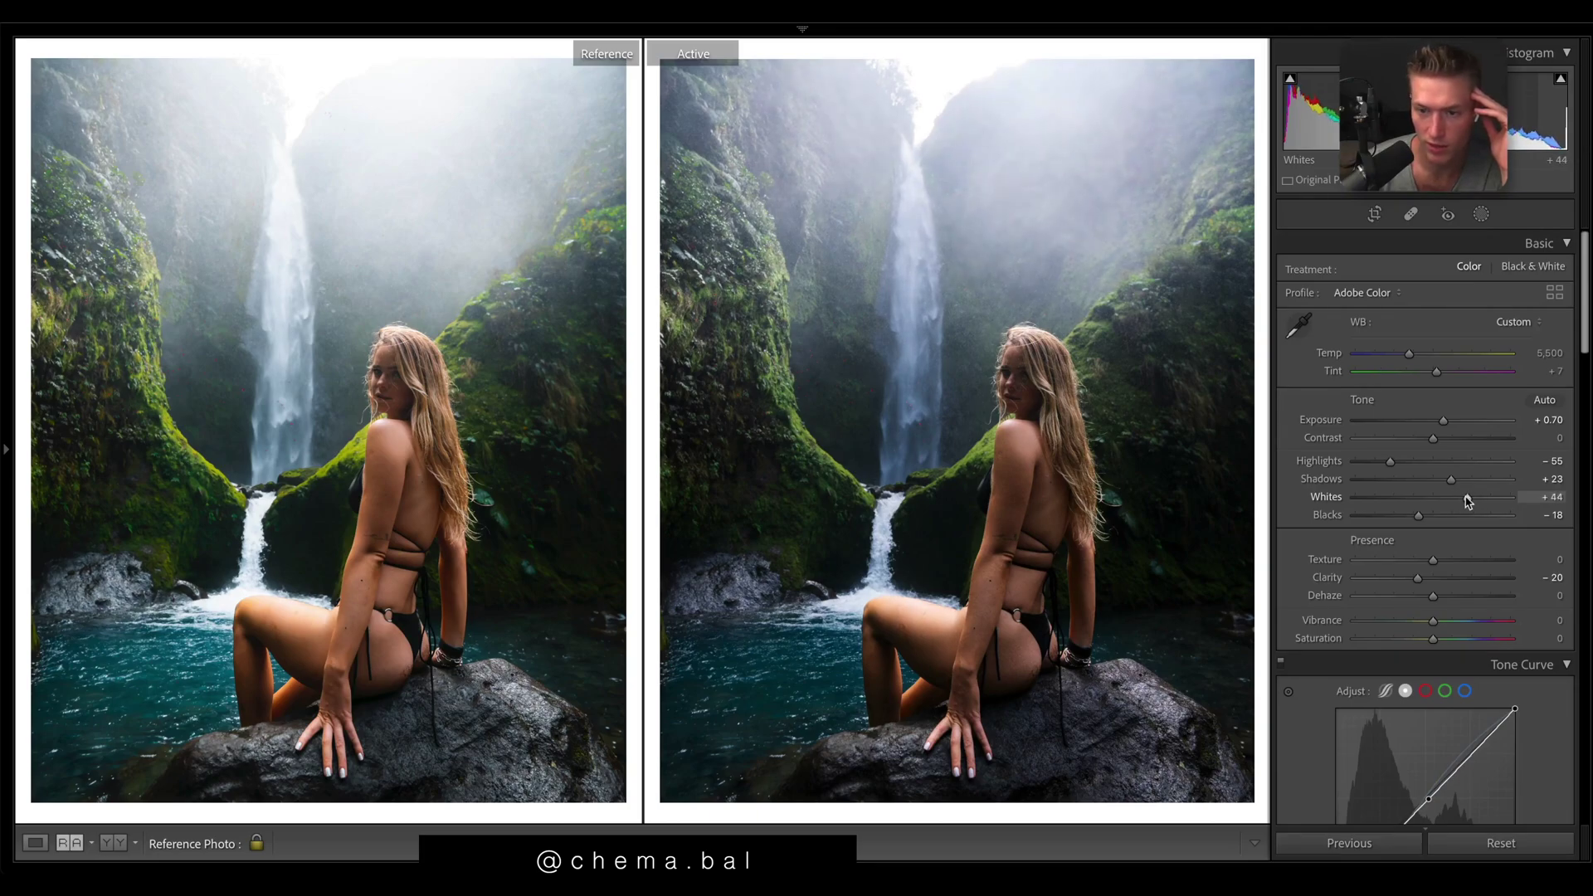
pyautogui.moveTo(1467, 500); pyautogui.dragTo(1467, 499)
pyautogui.moveTo(1418, 515); pyautogui.dragTo(1462, 480)
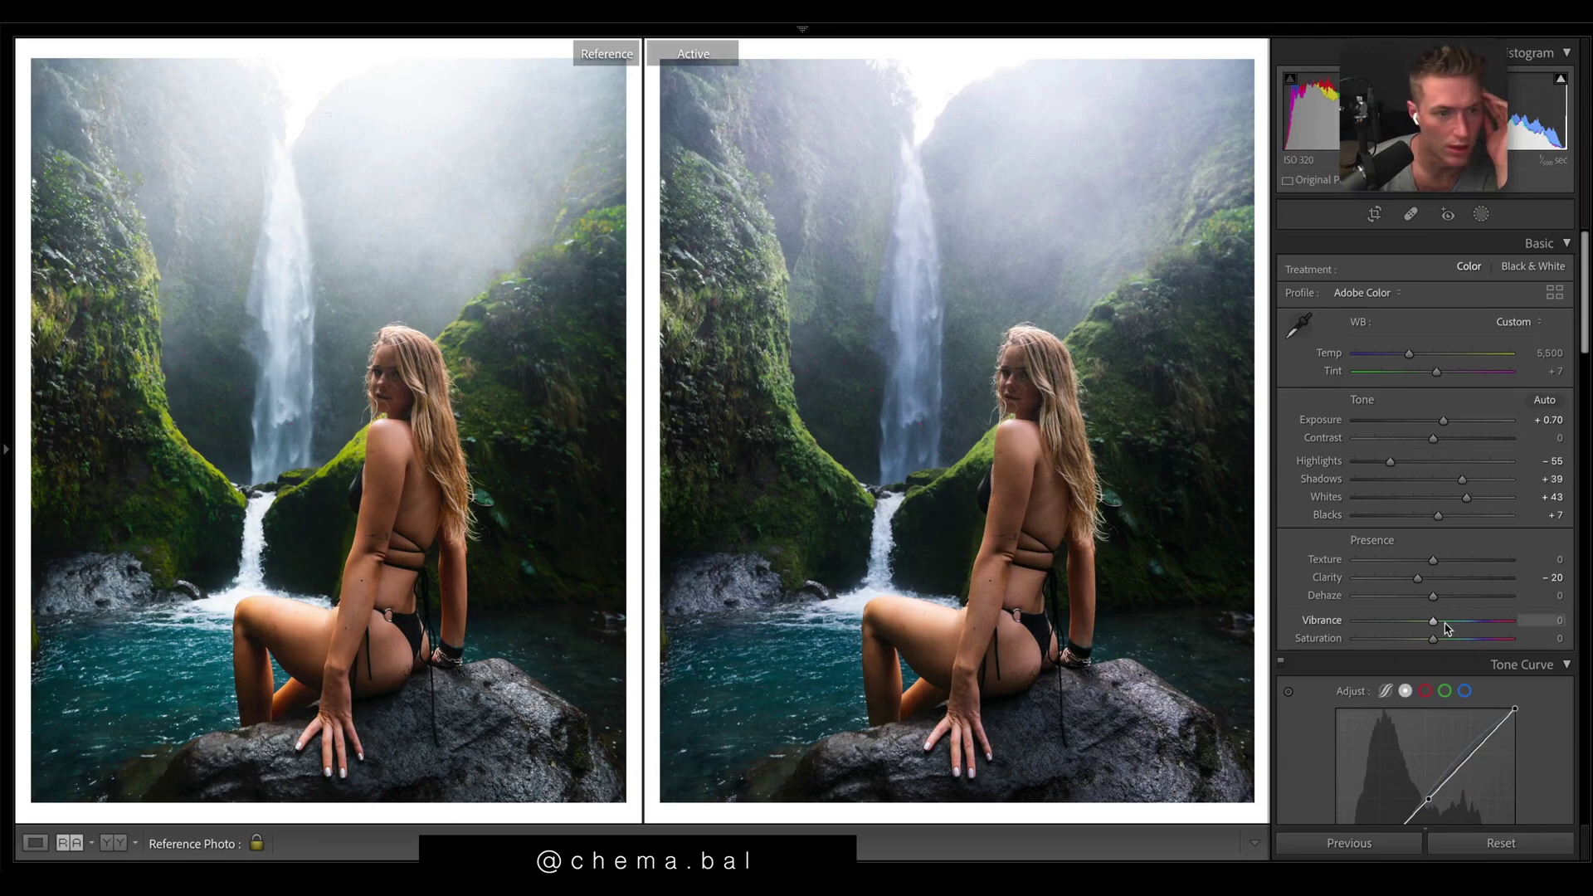
pyautogui.moveTo(1432, 621)
pyautogui.mouseDown()
pyautogui.moveTo(1456, 624)
pyautogui.moveTo(1451, 639)
pyautogui.mouseUp()
# Step: Desaturate the yellow, orange and aqua HSL tones, and return green saturation to 0
pyautogui.scroll(-10, 1299, 242)
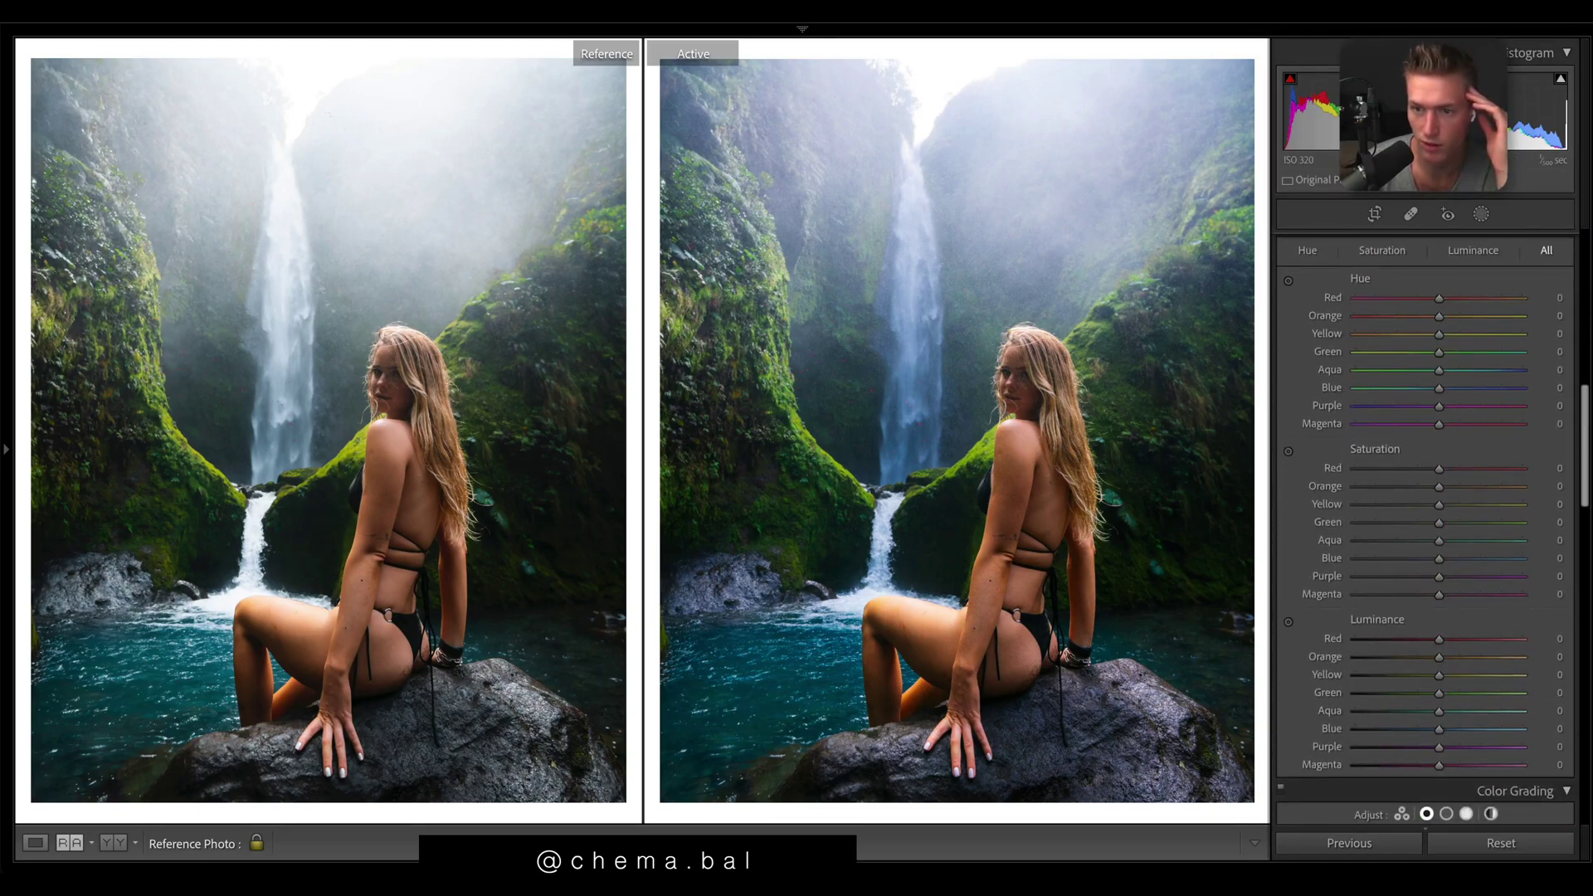
pyautogui.moveTo(1439, 503); pyautogui.dragTo(1410, 506)
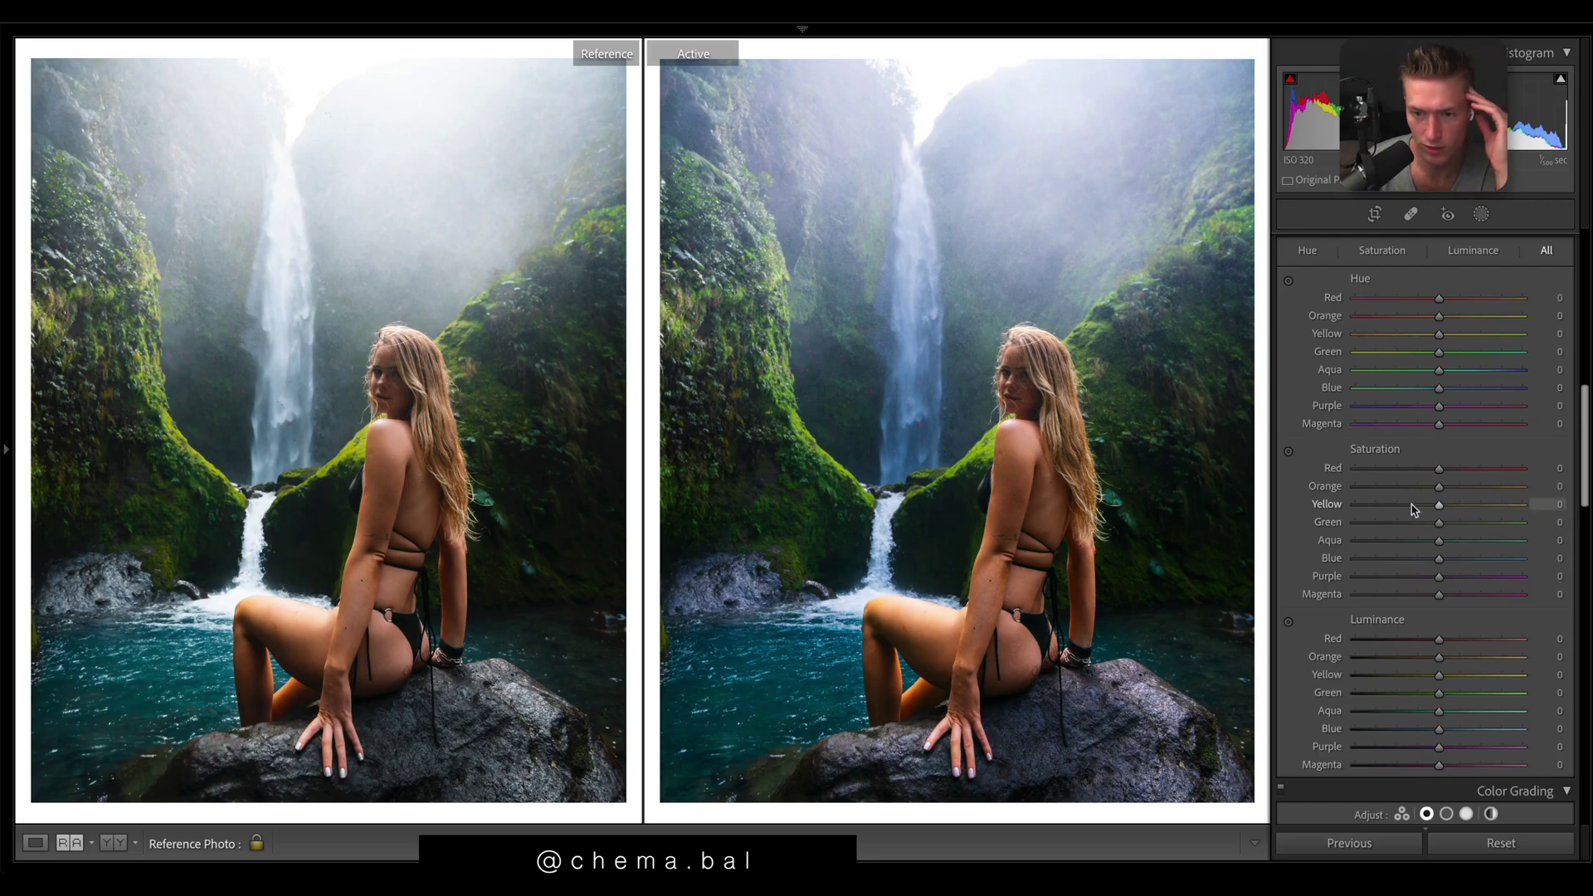
pyautogui.click(1407, 487)
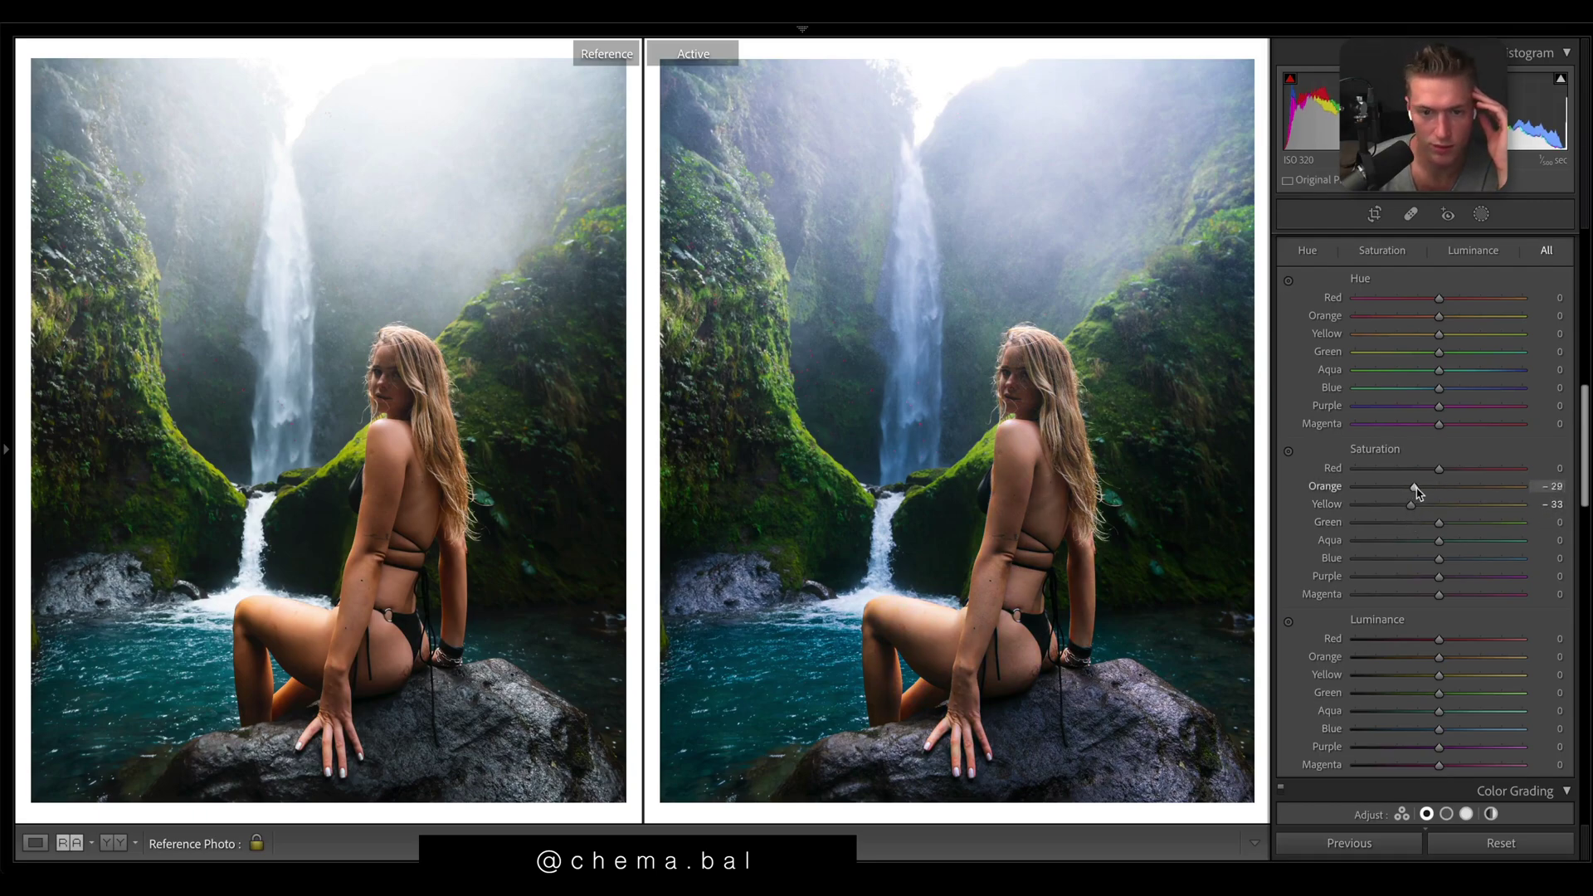
pyautogui.click(1410, 522)
pyautogui.click(1418, 540)
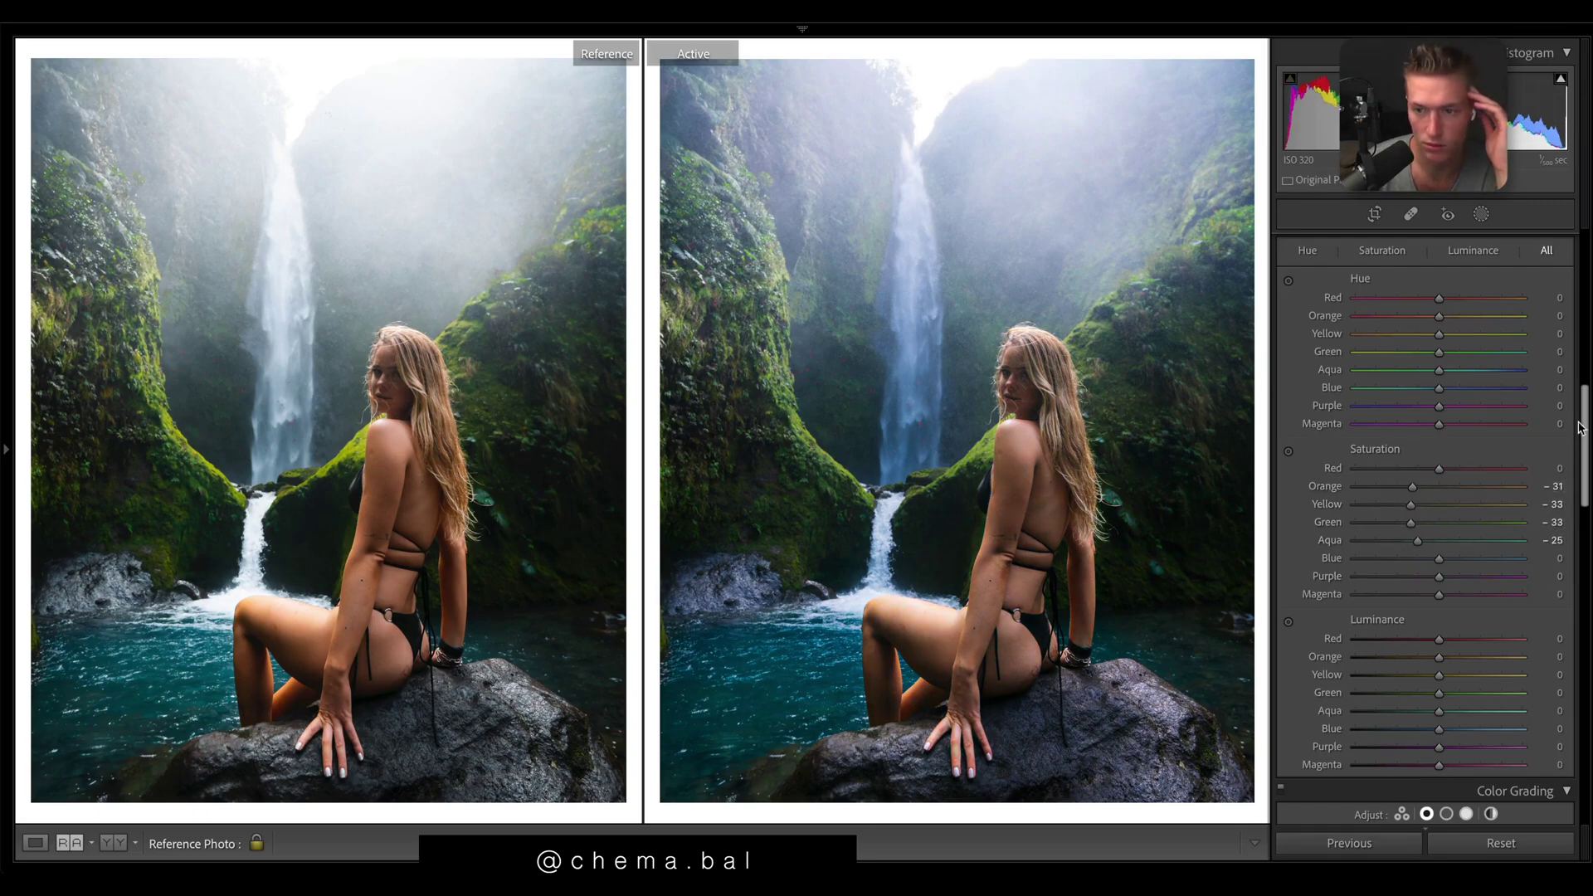
pyautogui.moveTo(1581, 427); pyautogui.dragTo(1581, 274)
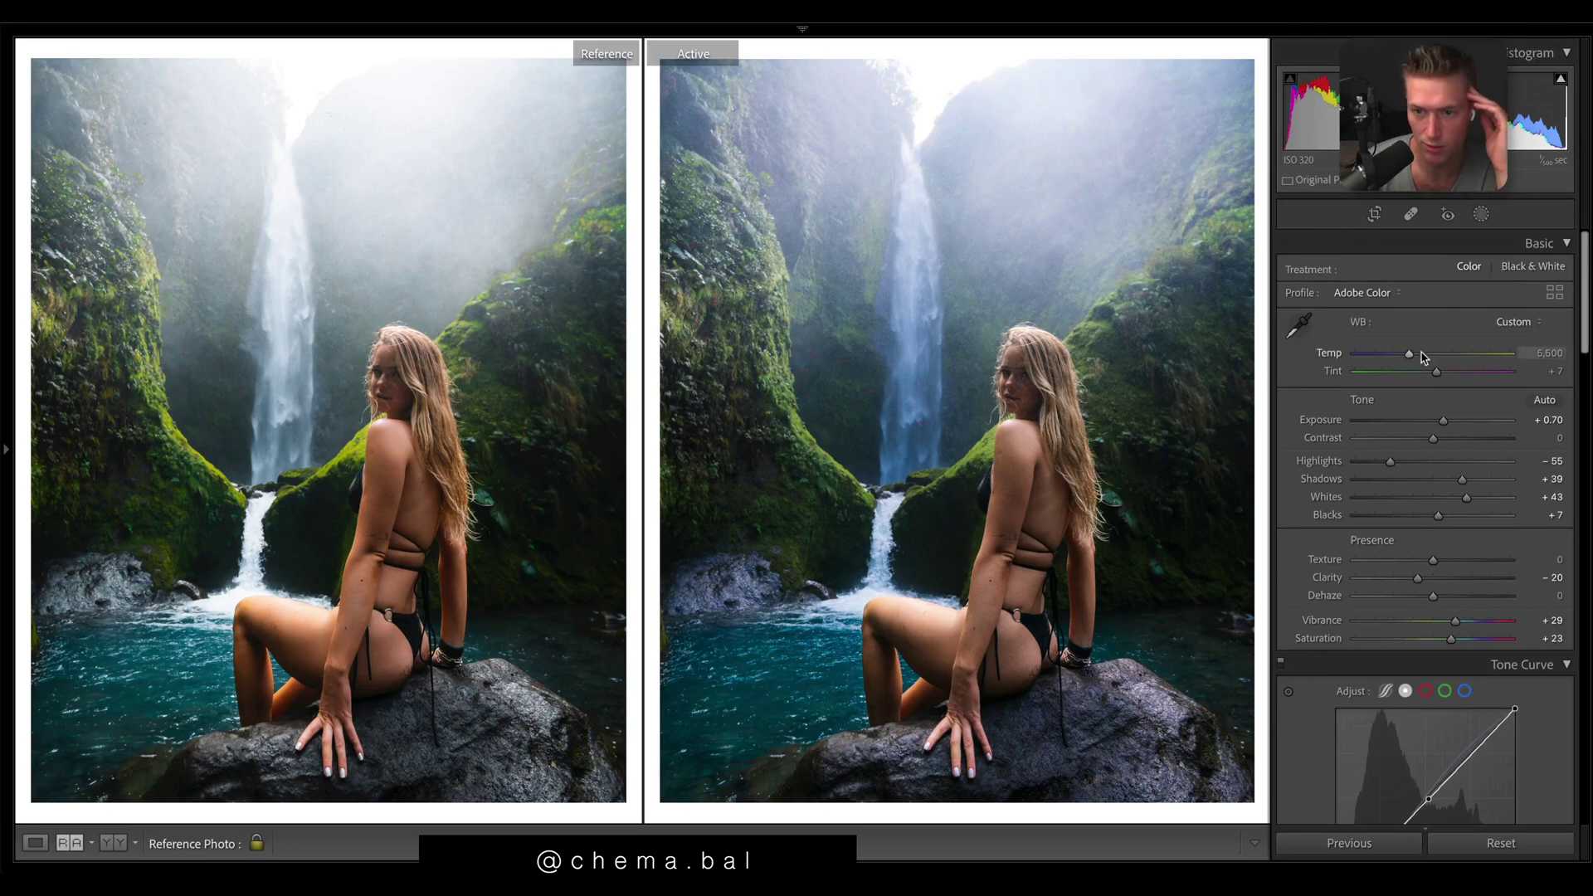
pyautogui.moveTo(1583, 285); pyautogui.dragTo(1583, 456)
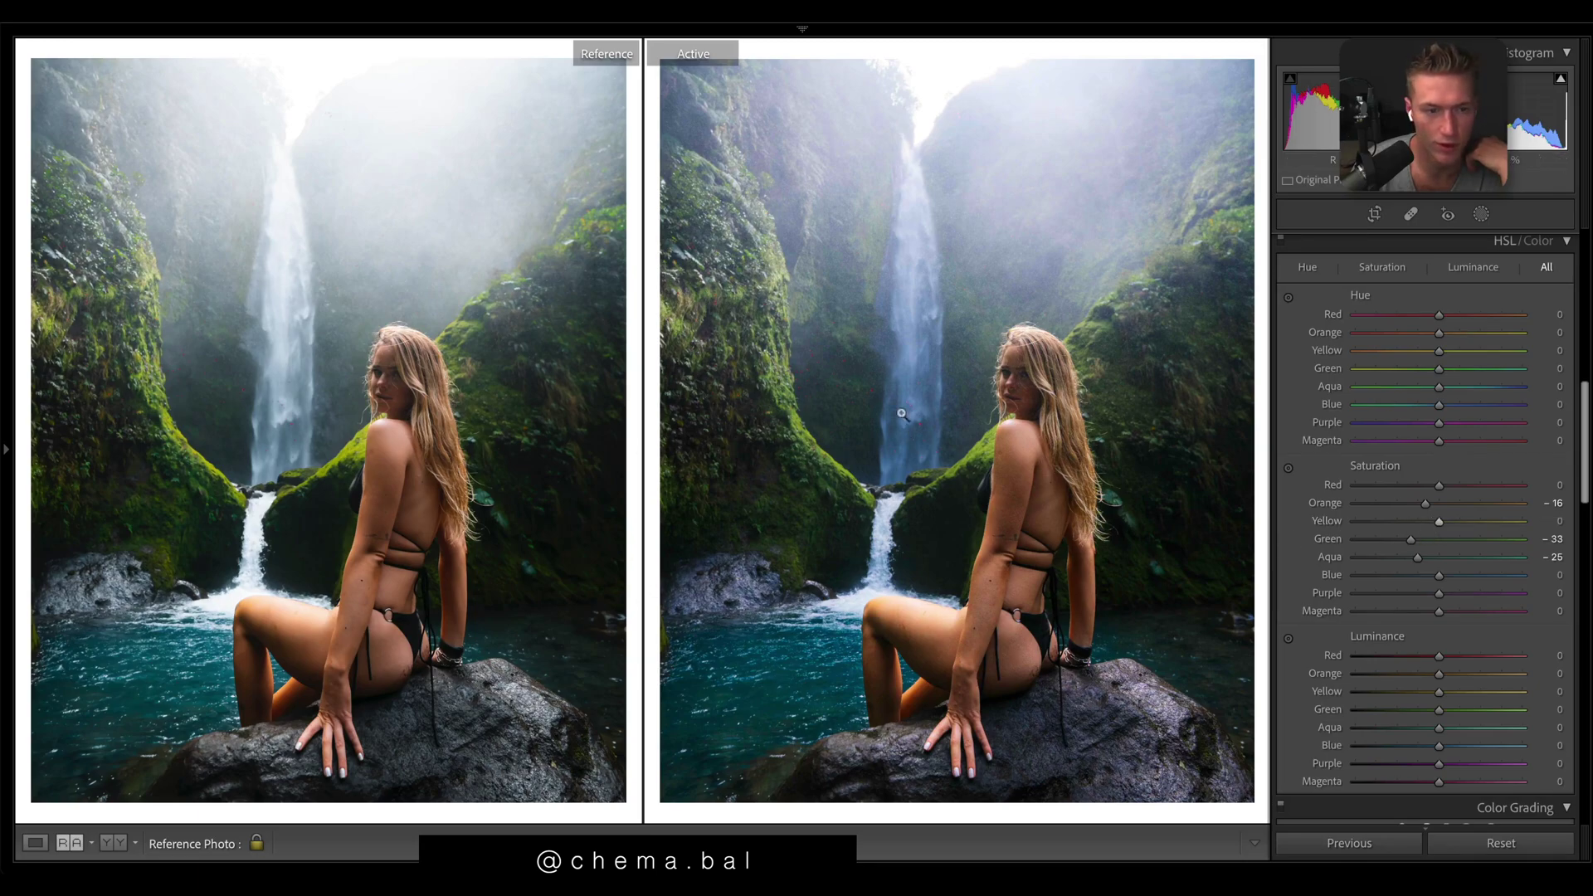
pyautogui.moveTo(1411, 539); pyautogui.dragTo(1438, 540)
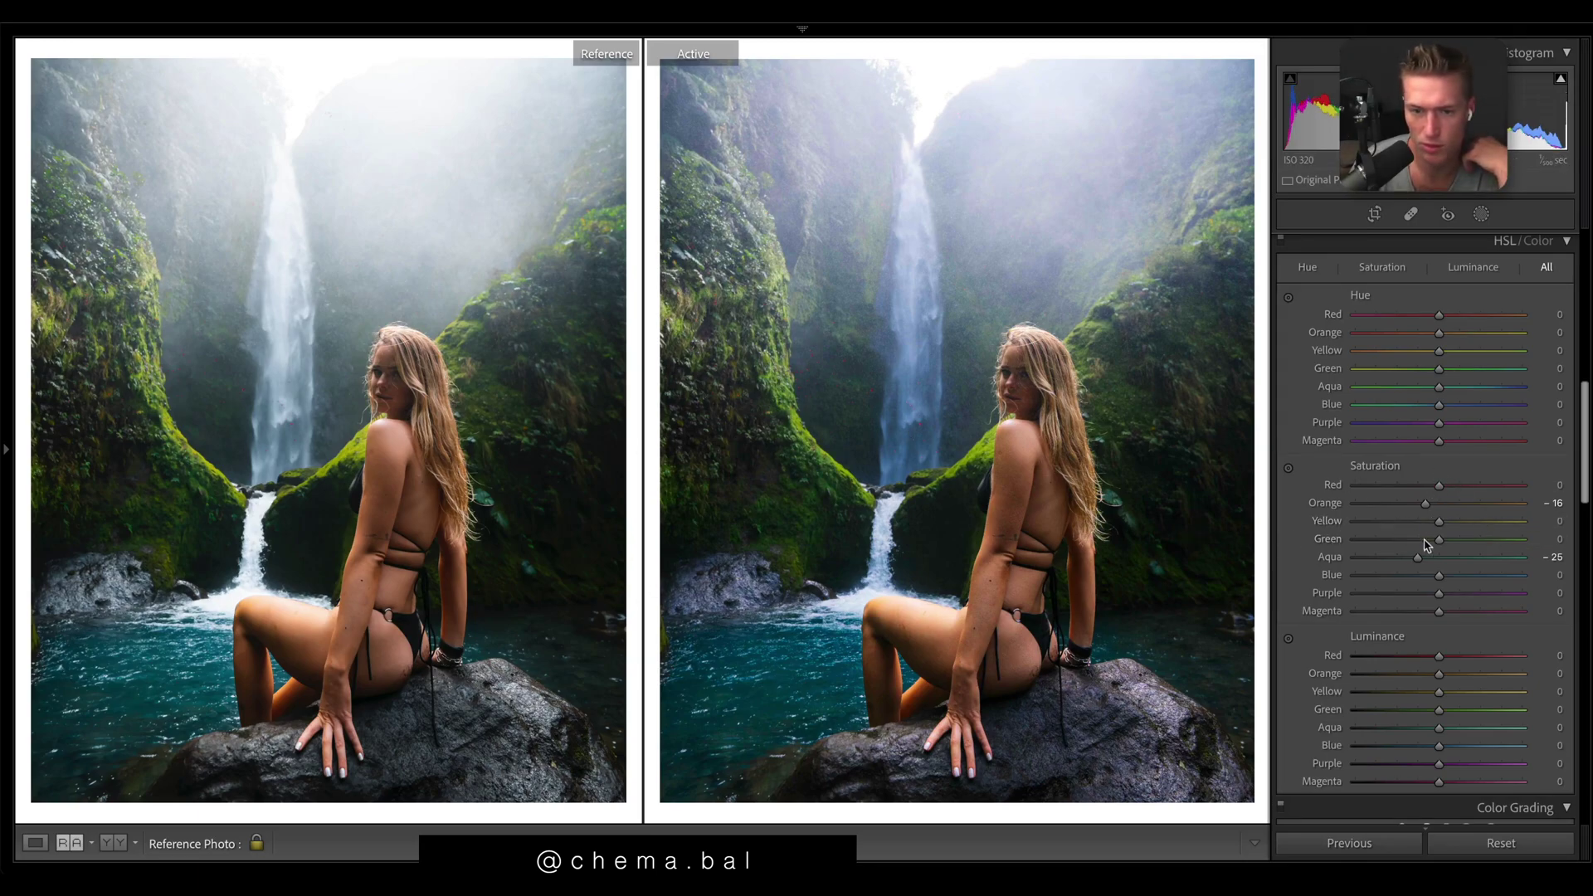
pyautogui.moveTo(1439, 351); pyautogui.dragTo(1426, 357)
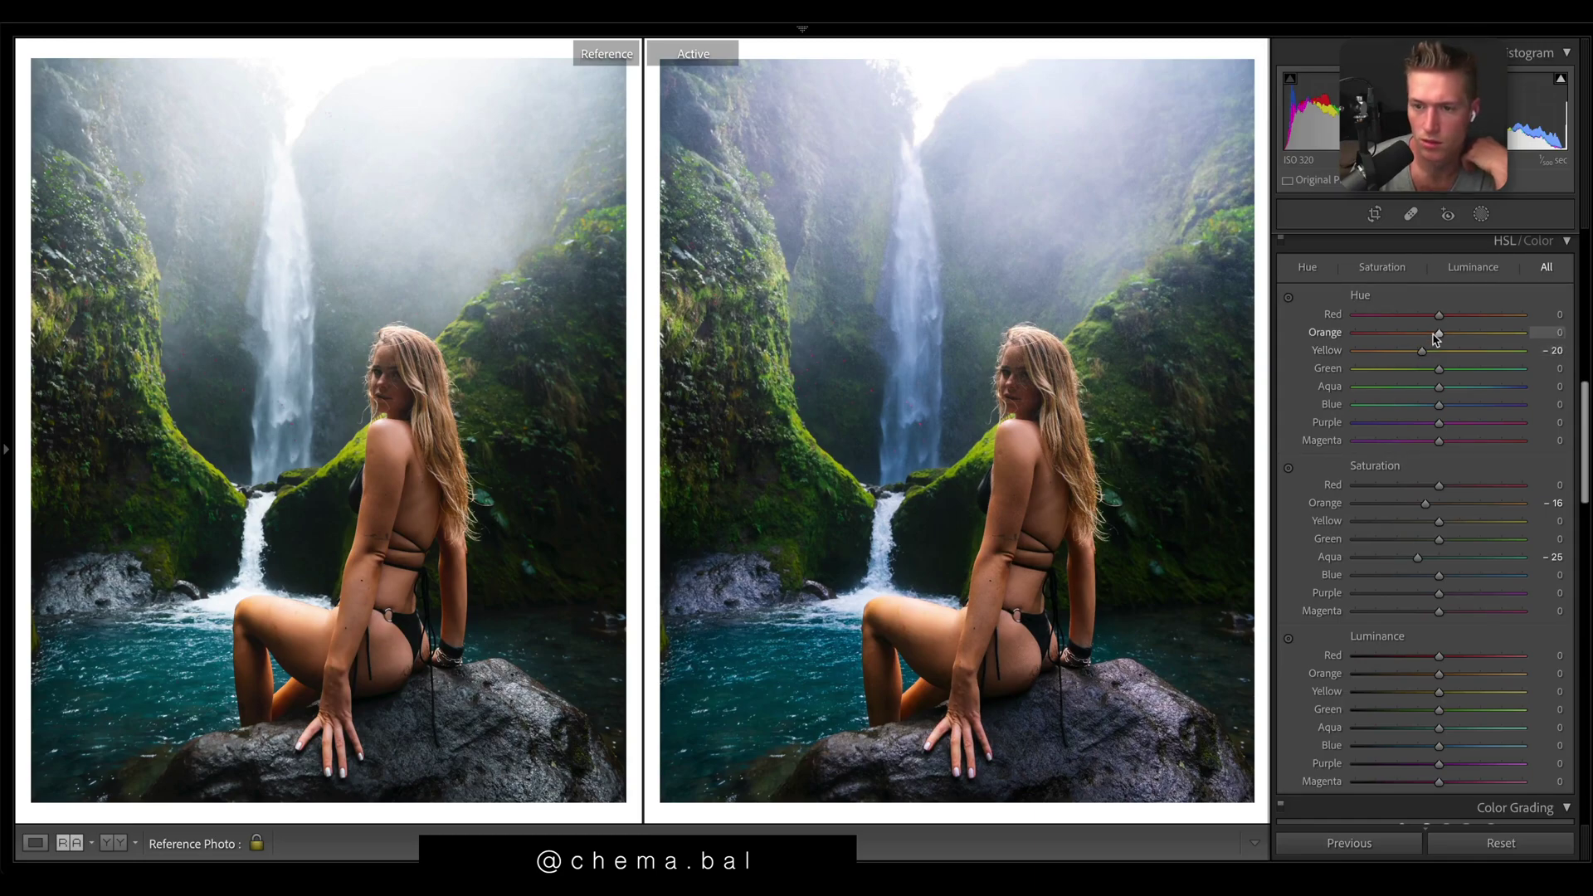
# Step: Set the Red hue to +8 and shift the Blue hue to −9
pyautogui.moveTo(1438, 317); pyautogui.dragTo(1013, 312)
pyautogui.moveTo(907, 286); pyautogui.dragTo(1445, 319)
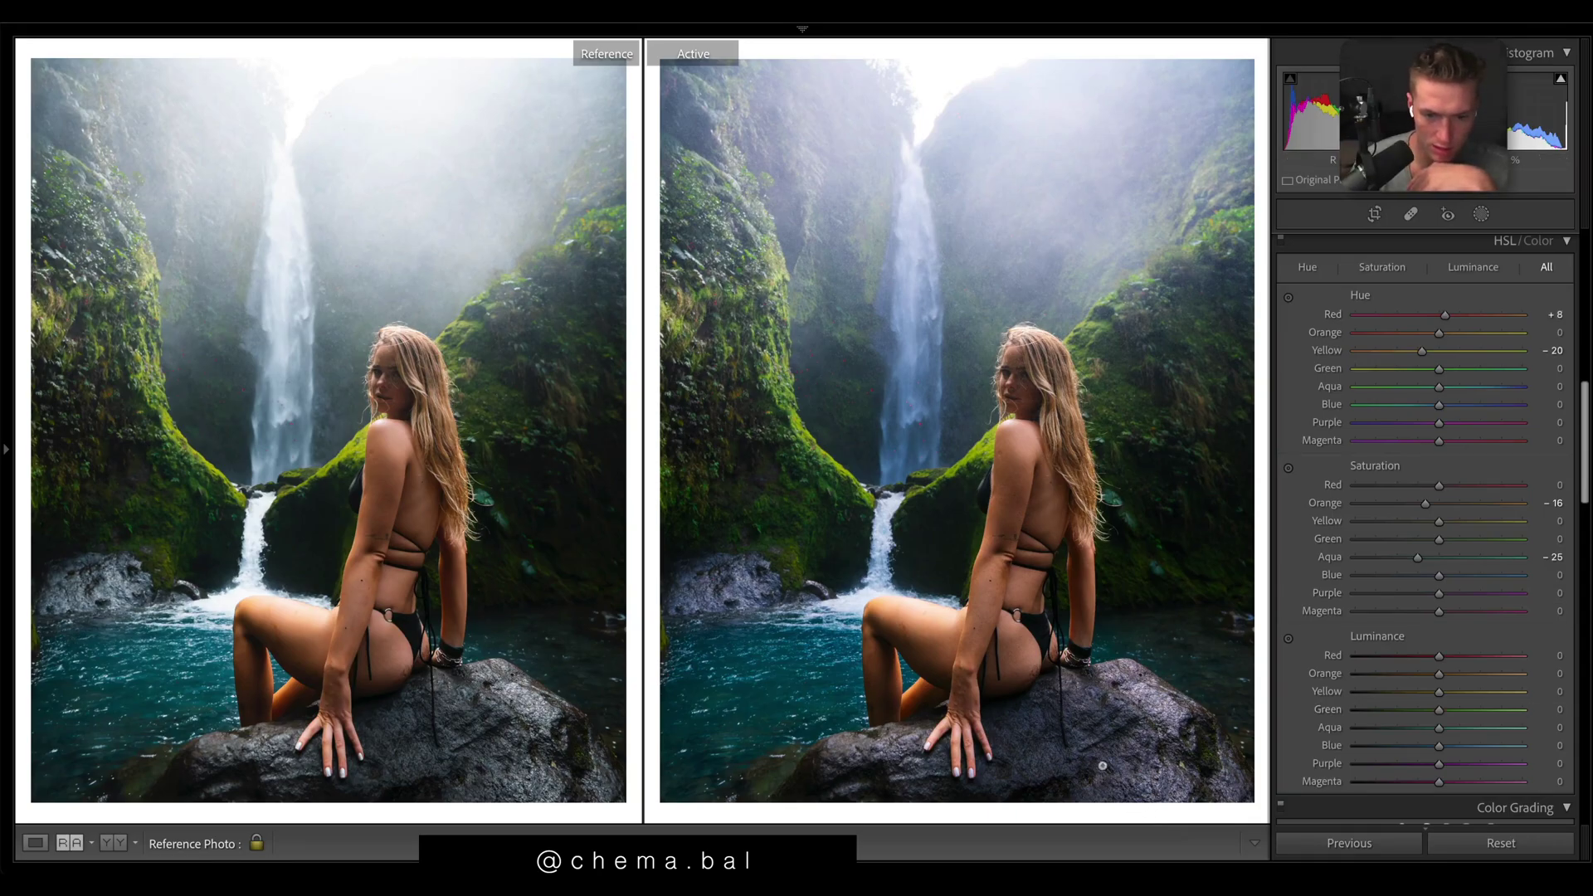
pyautogui.click(1126, 743)
pyautogui.click(1083, 601)
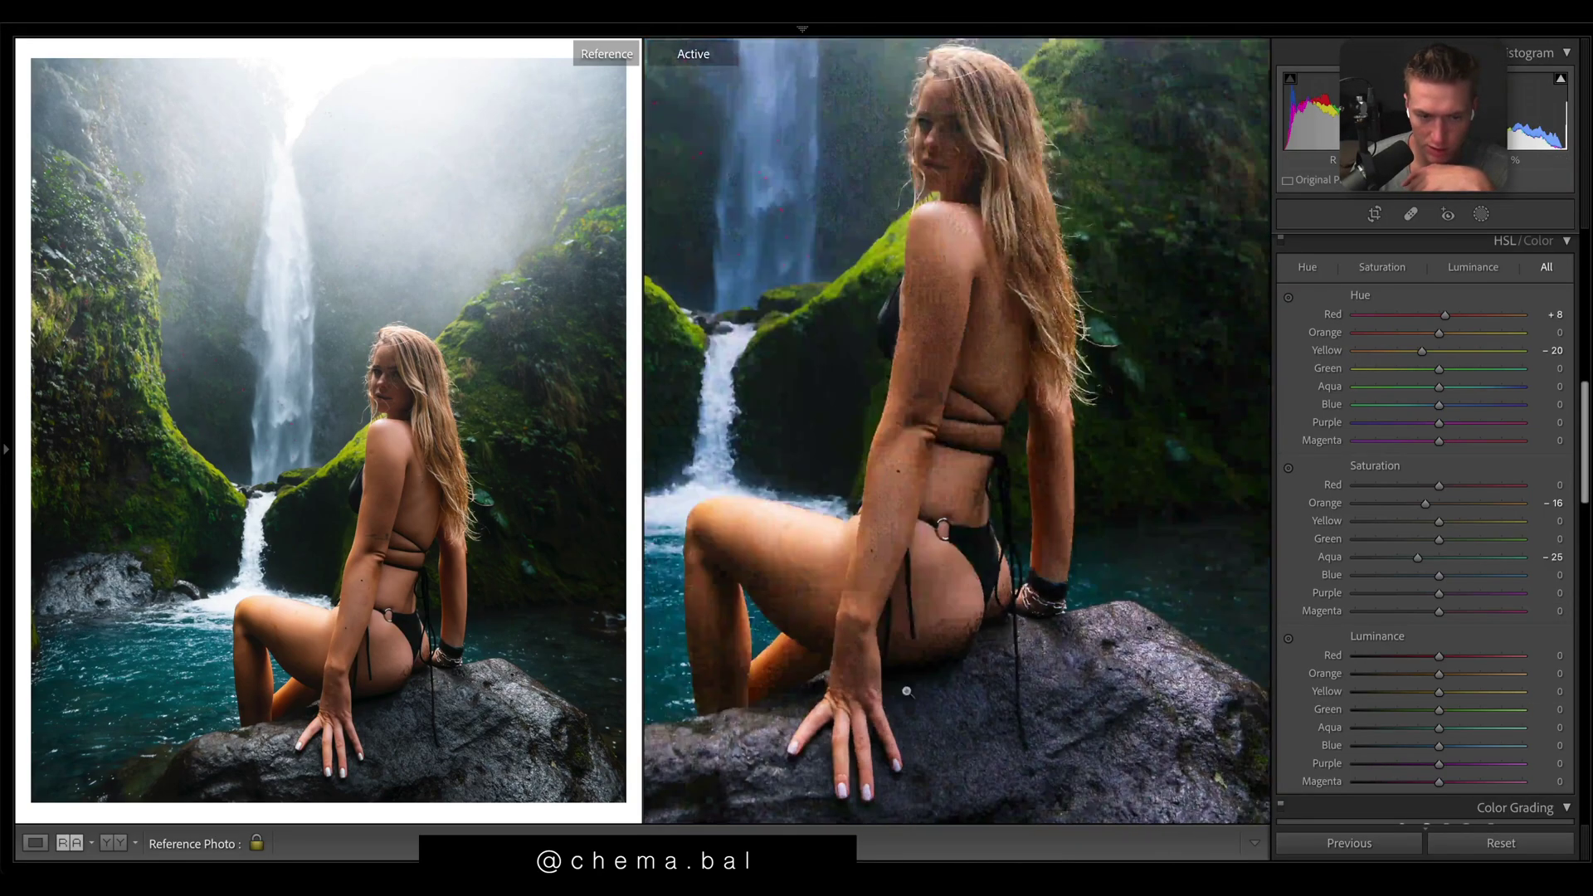
pyautogui.moveTo(1442, 408)
pyautogui.mouseDown()
pyautogui.moveTo(1459, 406)
pyautogui.moveTo(1429, 415)
pyautogui.moveTo(1522, 410)
pyautogui.moveTo(1327, 419)
pyautogui.moveTo(1454, 410)
pyautogui.mouseUp()
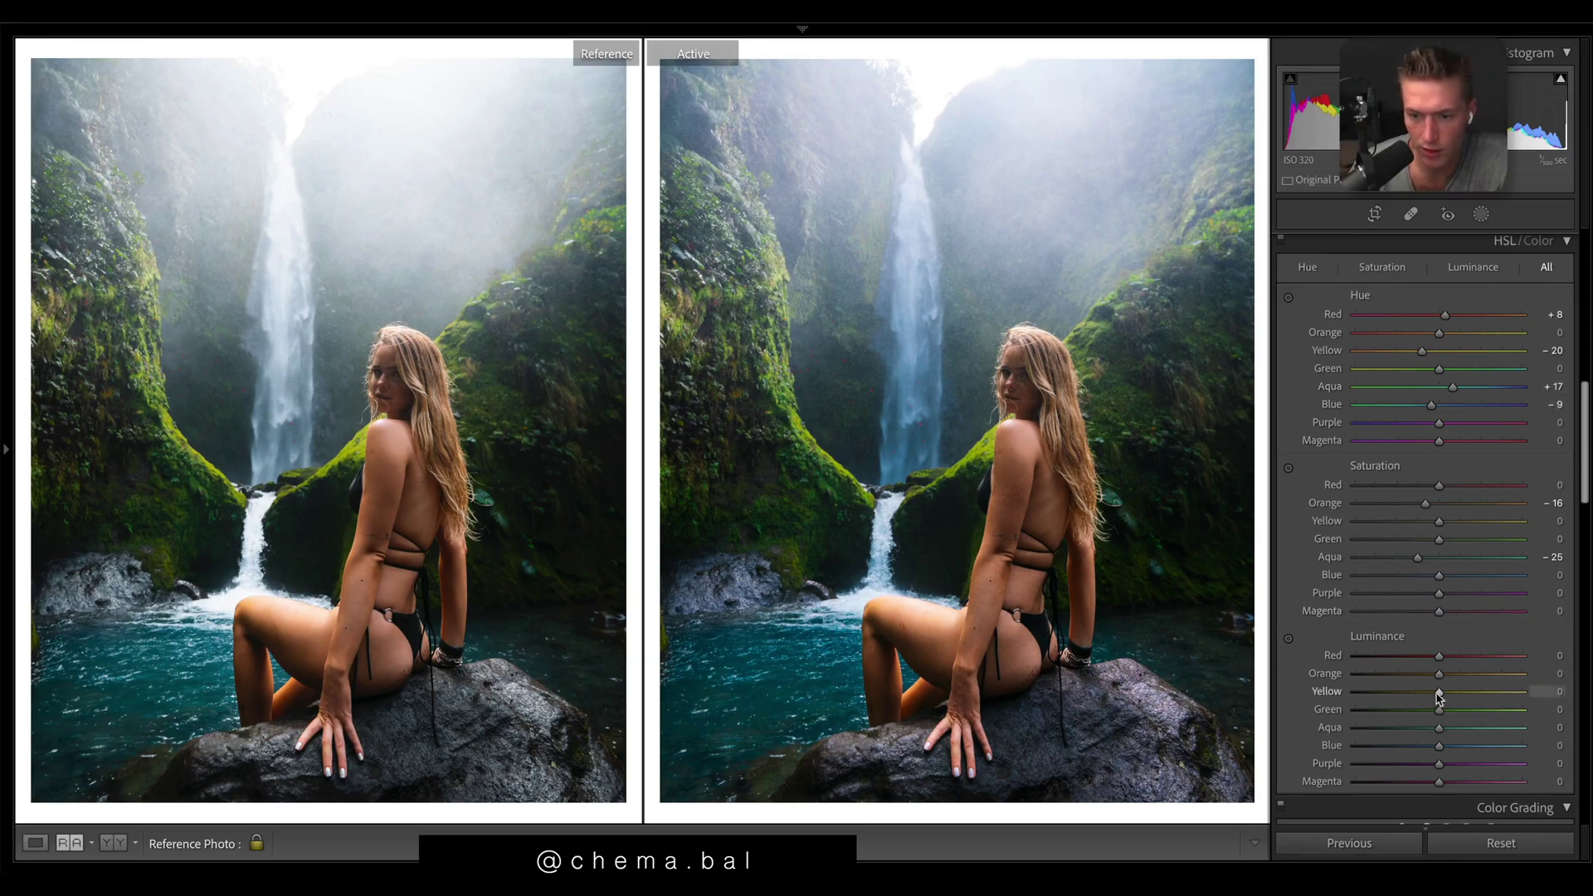
# Step: Raise Luminance for Yellow, Aqua and Blue, with Blue at +77
pyautogui.moveTo(1457, 697); pyautogui.dragTo(1563, 736)
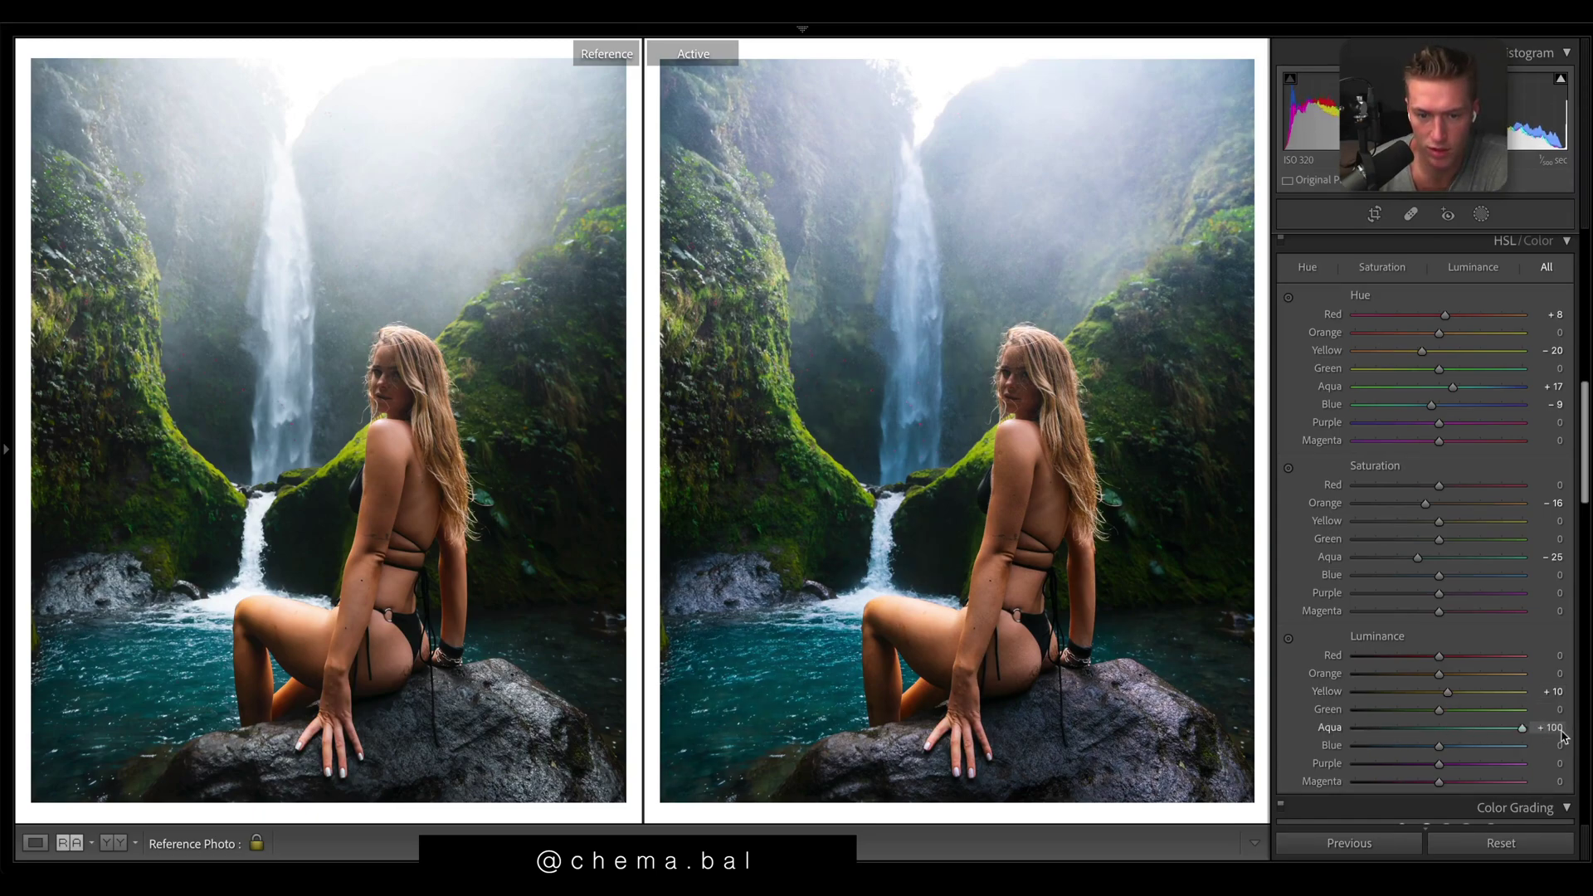
pyautogui.moveTo(1460, 729); pyautogui.dragTo(1502, 745)
pyautogui.moveTo(1439, 593); pyautogui.dragTo(1435, 594)
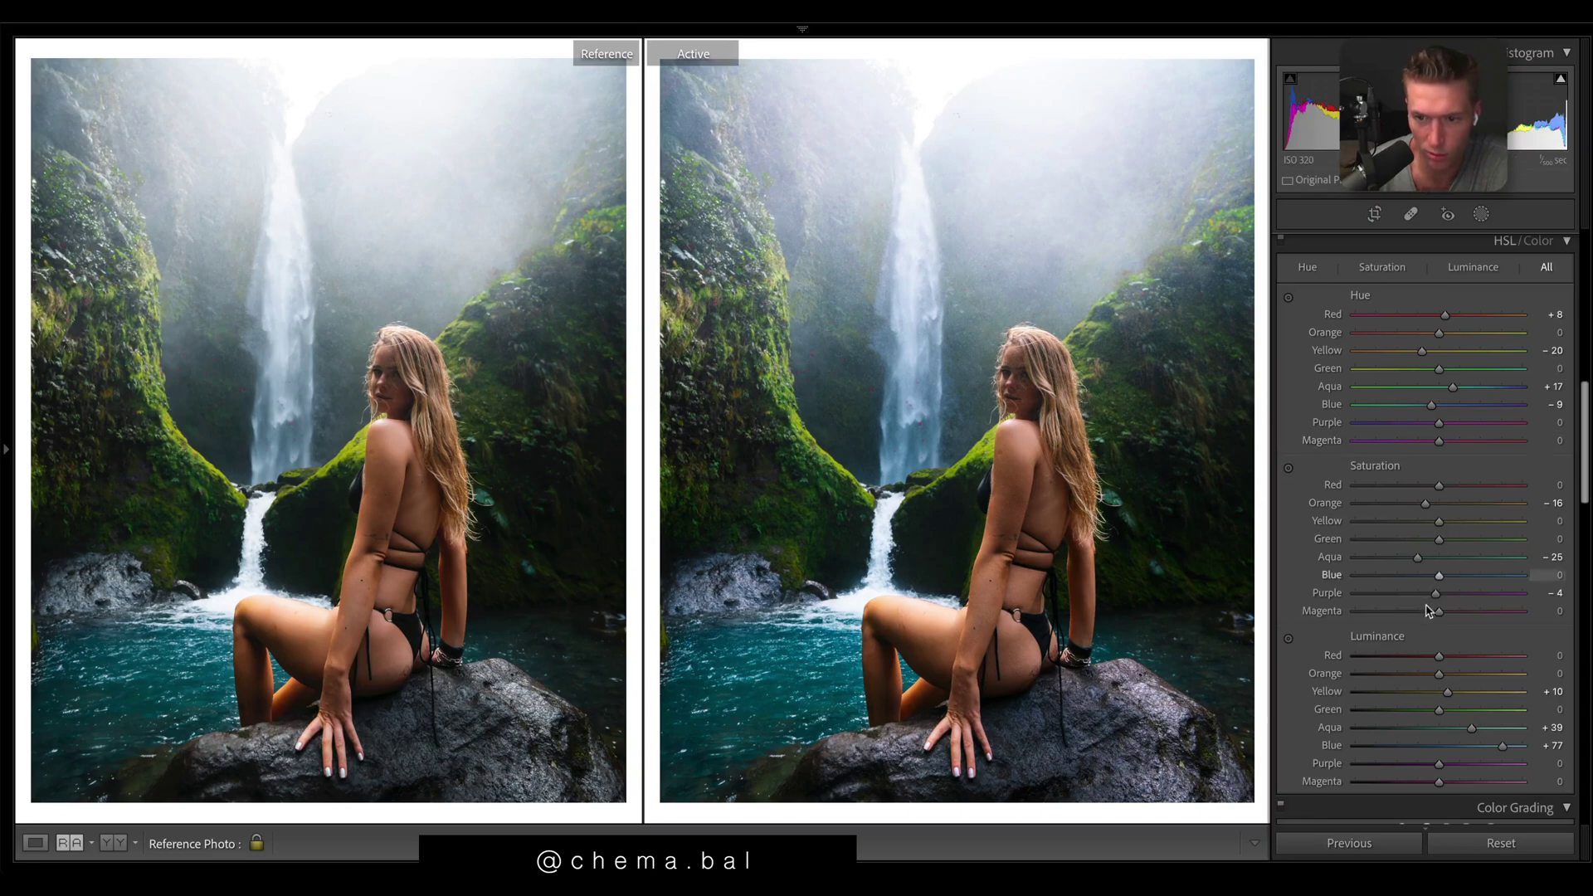
# Step: Desaturate Purple to −62, Magenta to −6, Red to −20 and Blue to −30
pyautogui.moveTo(1434, 594); pyautogui.dragTo(1309, 599)
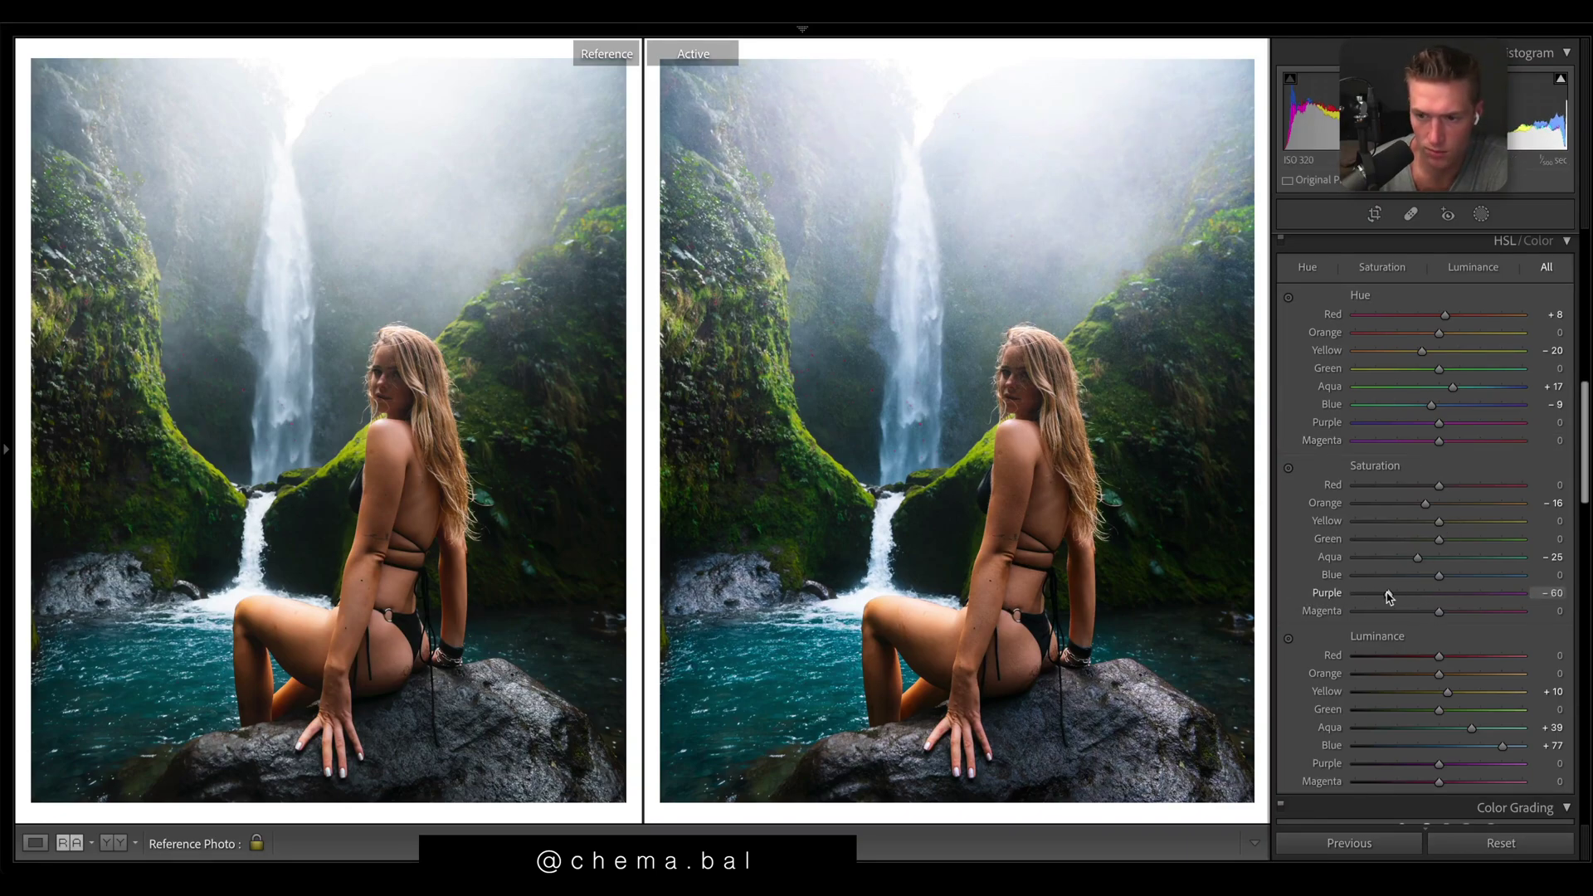
pyautogui.moveTo(1439, 611); pyautogui.dragTo(1432, 614)
pyautogui.moveTo(1439, 485); pyautogui.dragTo(1195, 481)
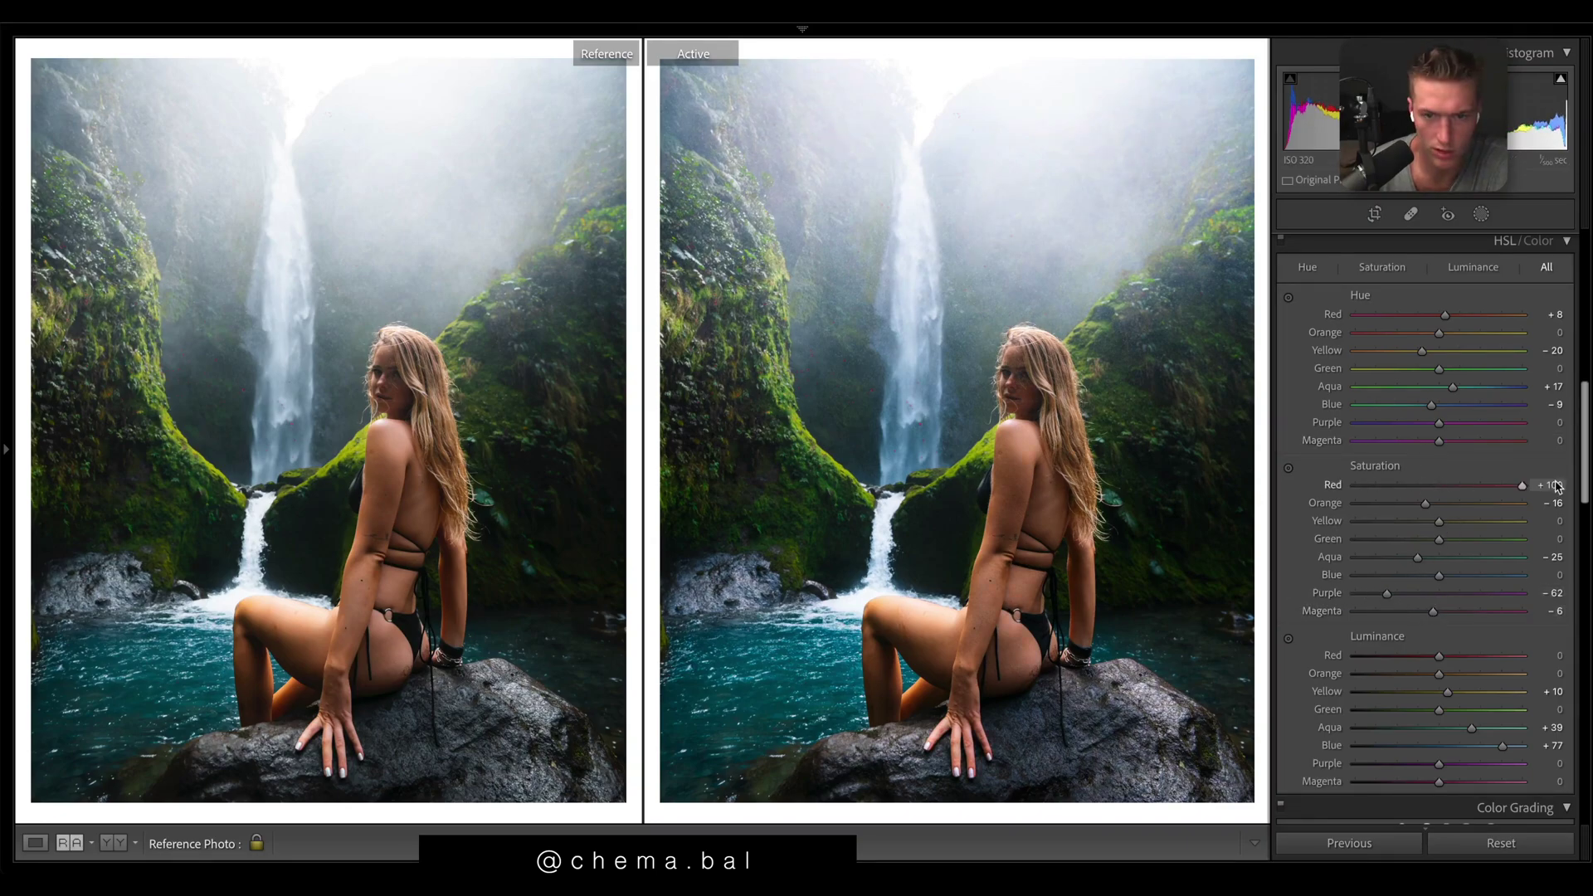
pyautogui.moveTo(1347, 485); pyautogui.dragTo(1421, 480)
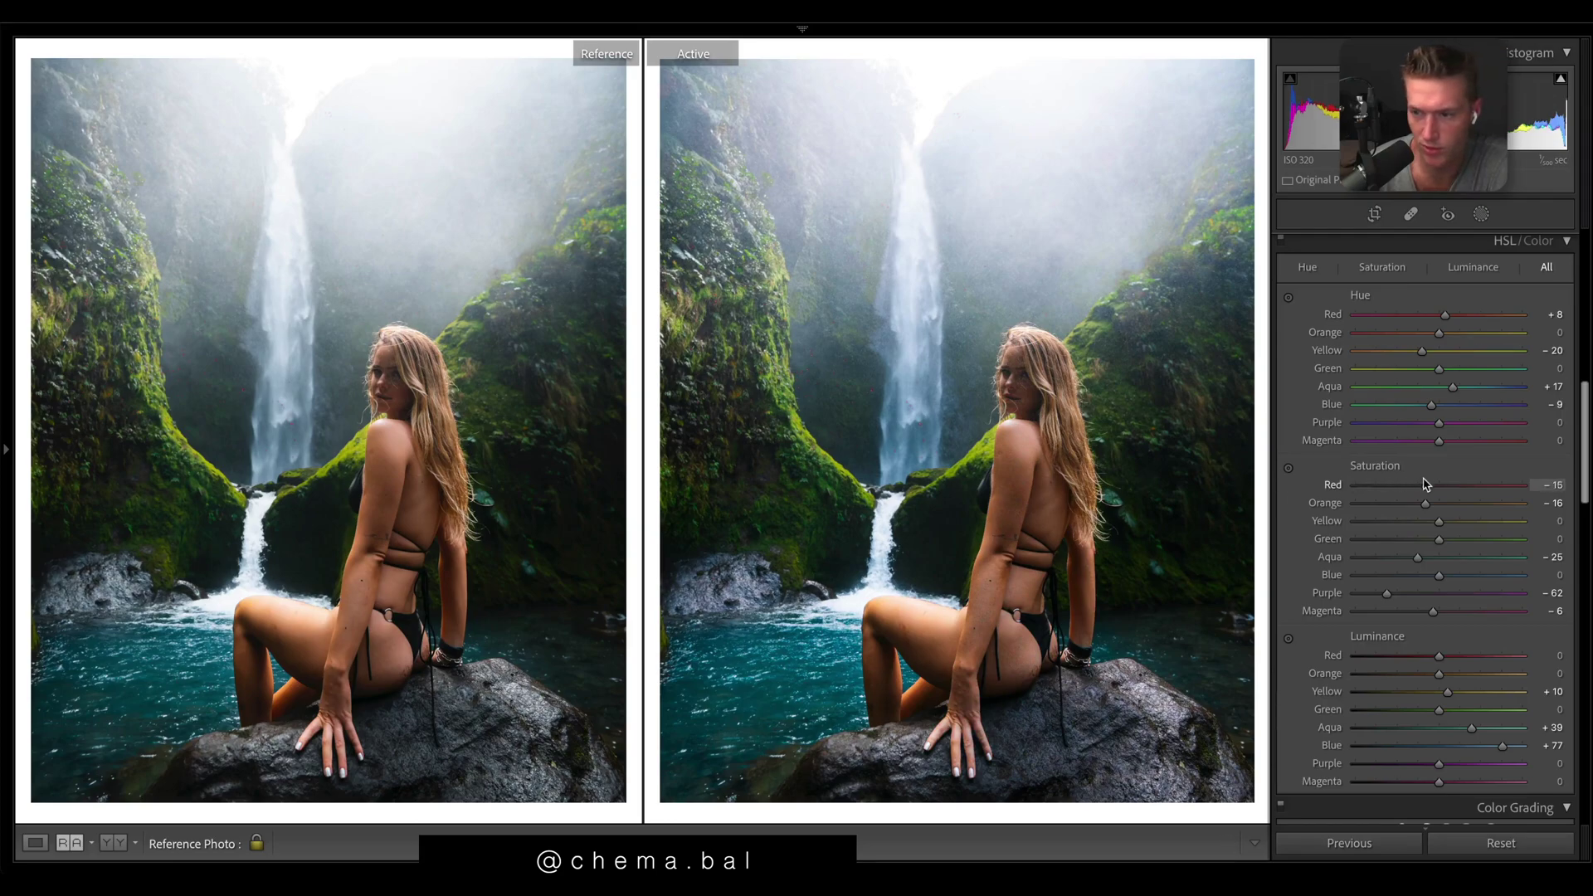
pyautogui.moveTo(1439, 575); pyautogui.dragTo(1424, 581)
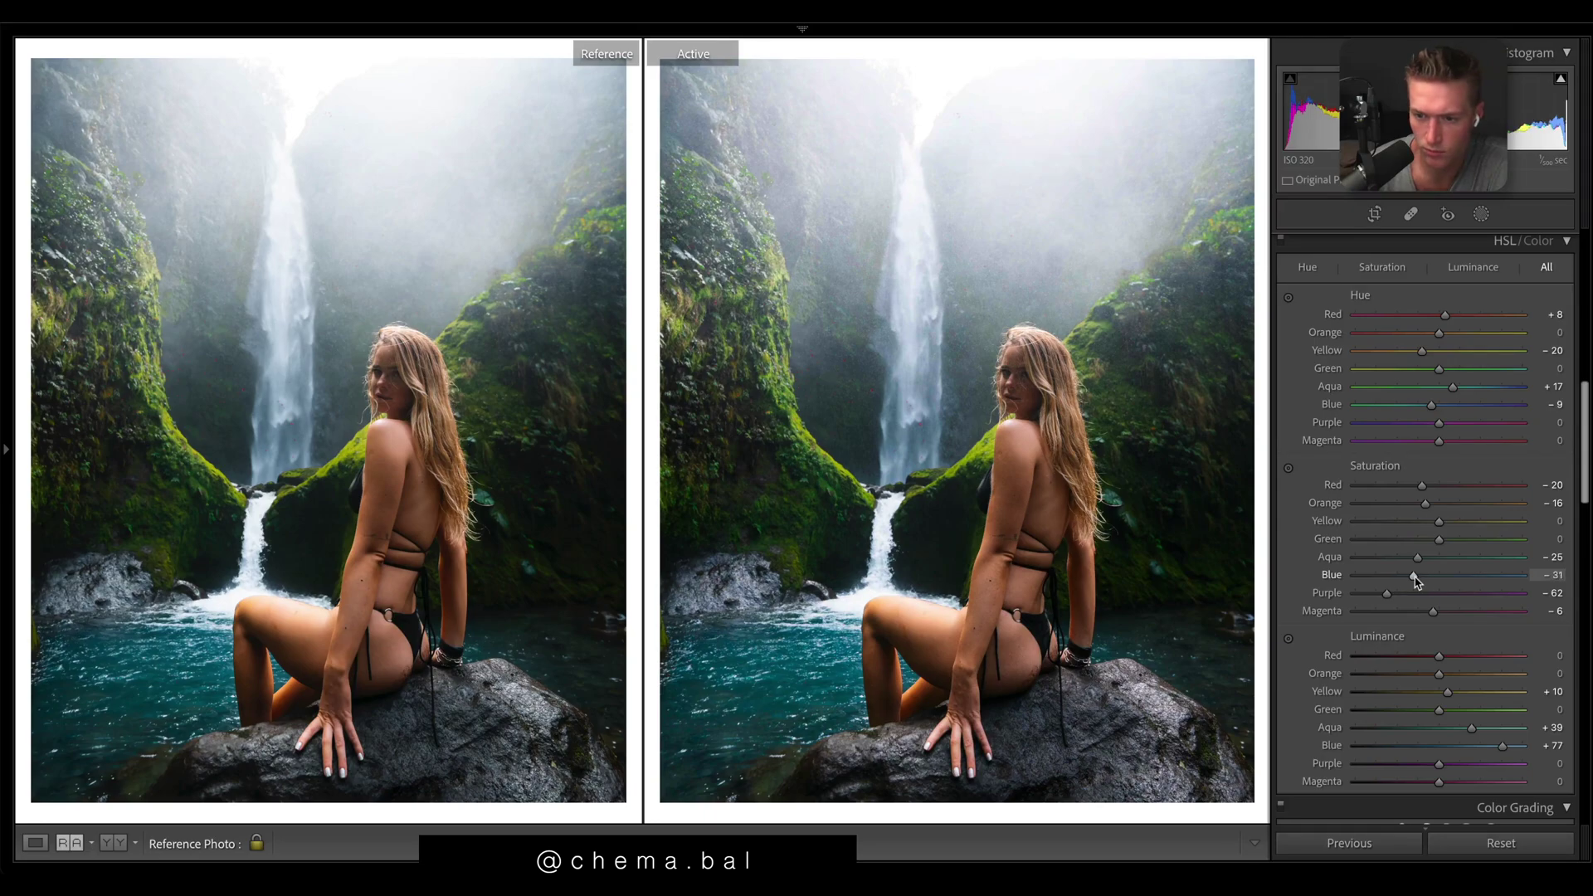
# Step: Set the Green hue to −20 and the Purple hue to −100
pyautogui.moveTo(1439, 369); pyautogui.dragTo(1436, 369)
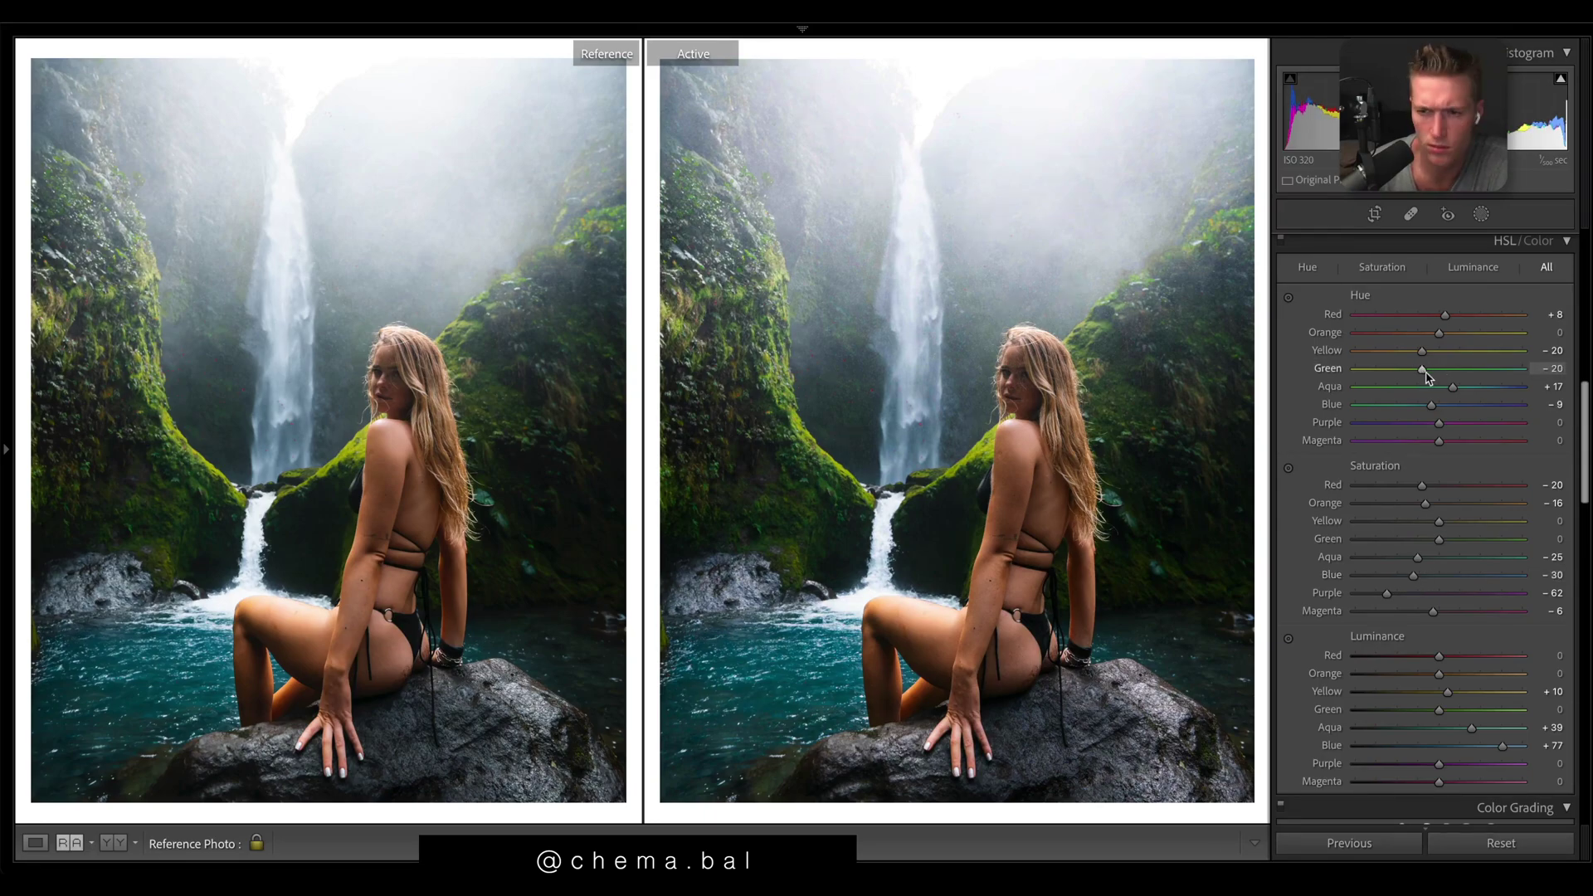
pyautogui.moveTo(1439, 423); pyautogui.dragTo(1441, 437)
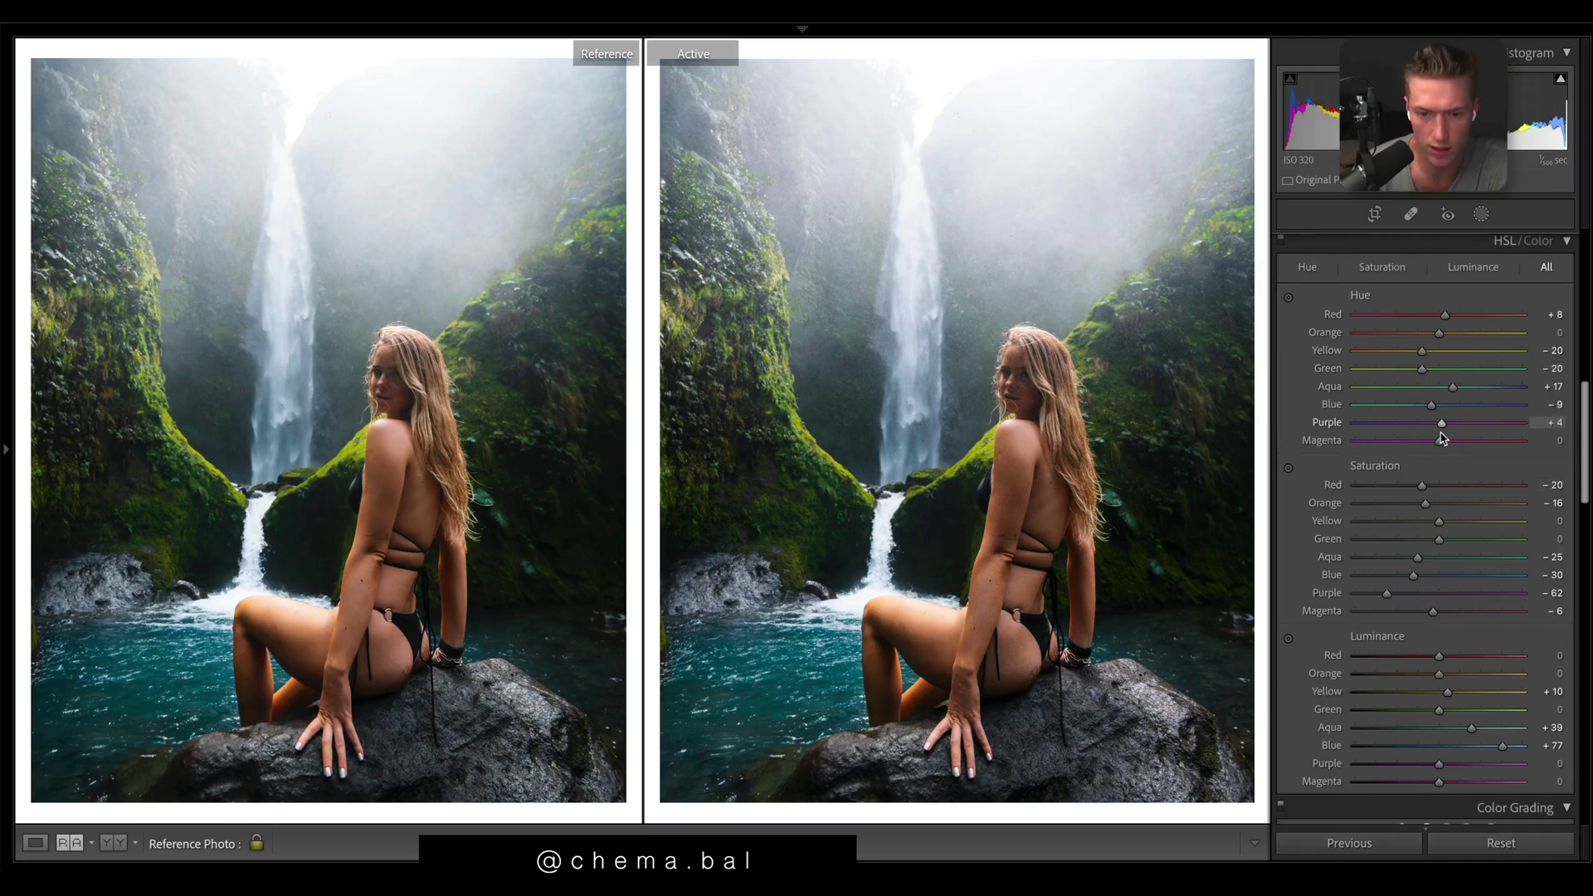
pyautogui.doubleClick(1441, 423)
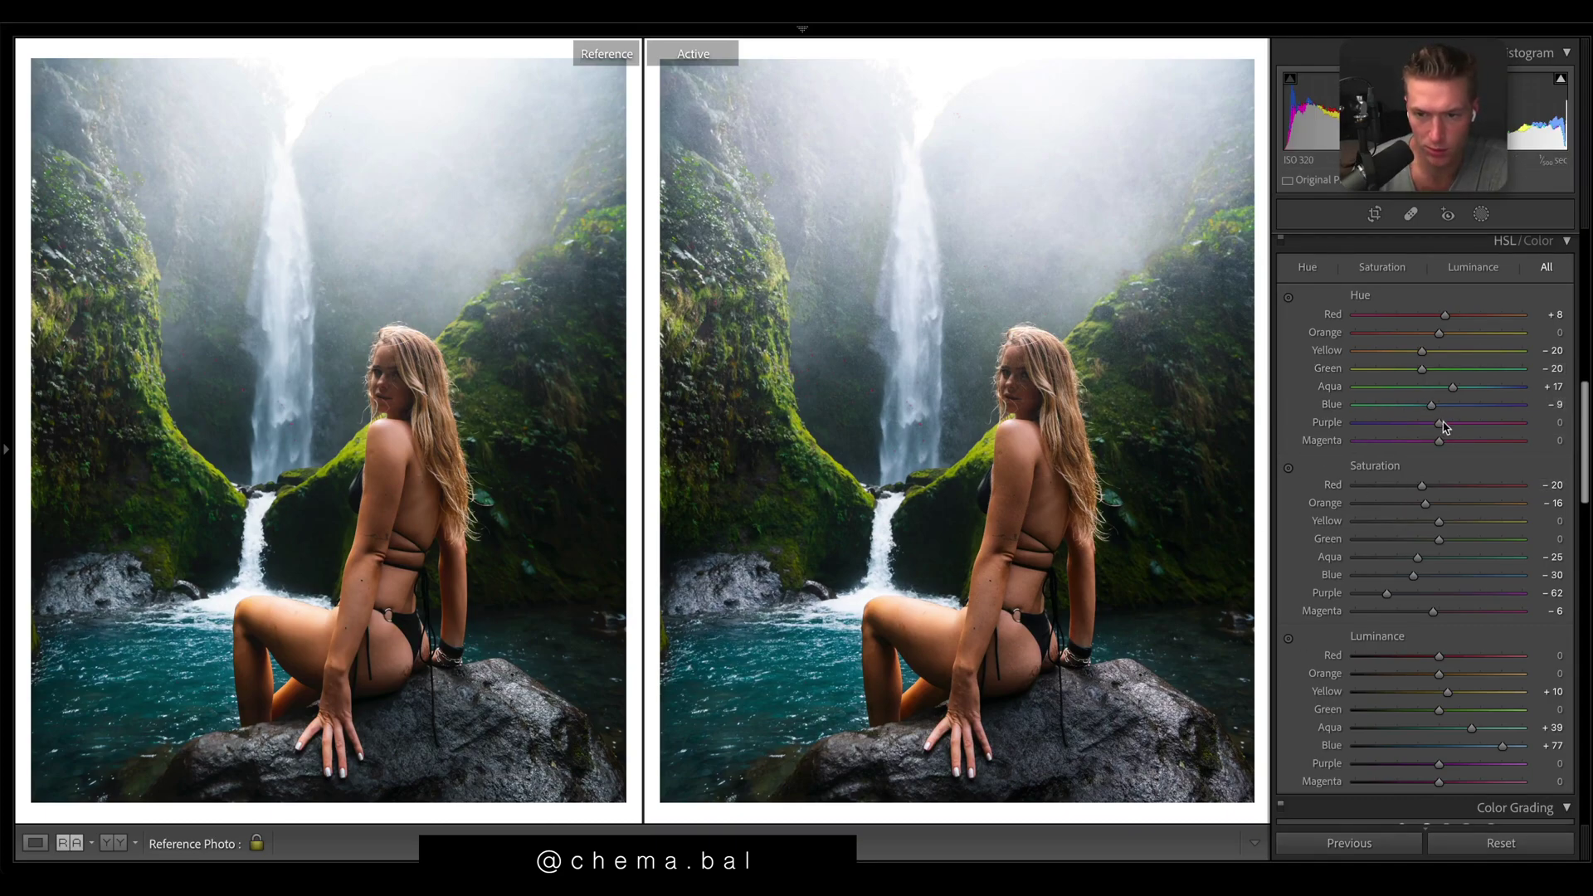
pyautogui.moveTo(1440, 424); pyautogui.dragTo(1355, 423)
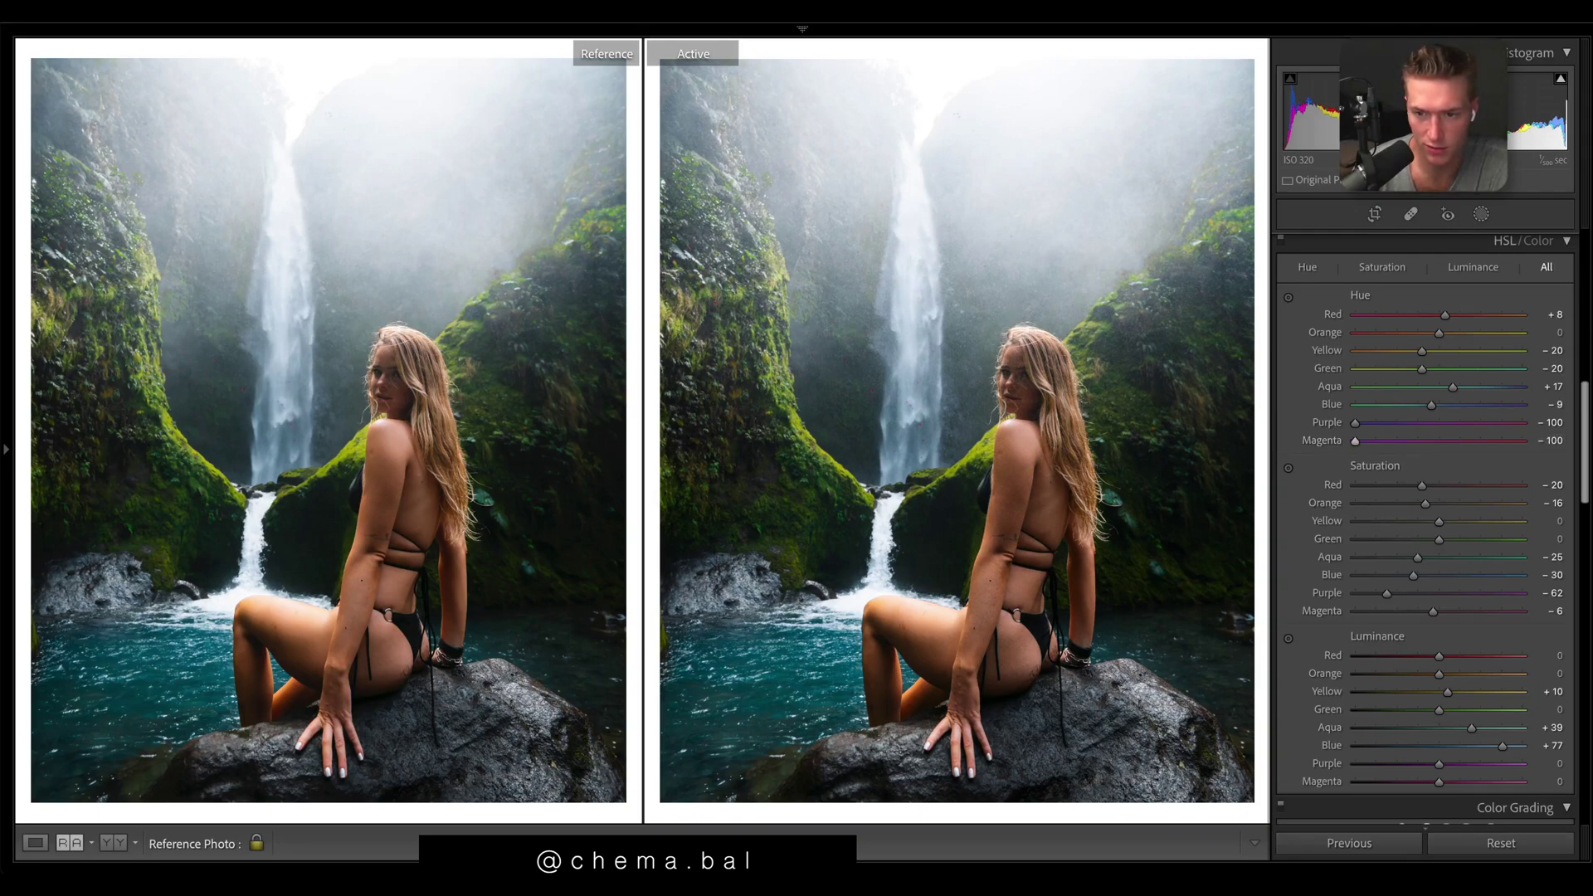
# Step: Add a slight dark post-crop vignette and set Sharpening Amount 49 with Masking 94
pyautogui.scroll(-10, 1350, 446)
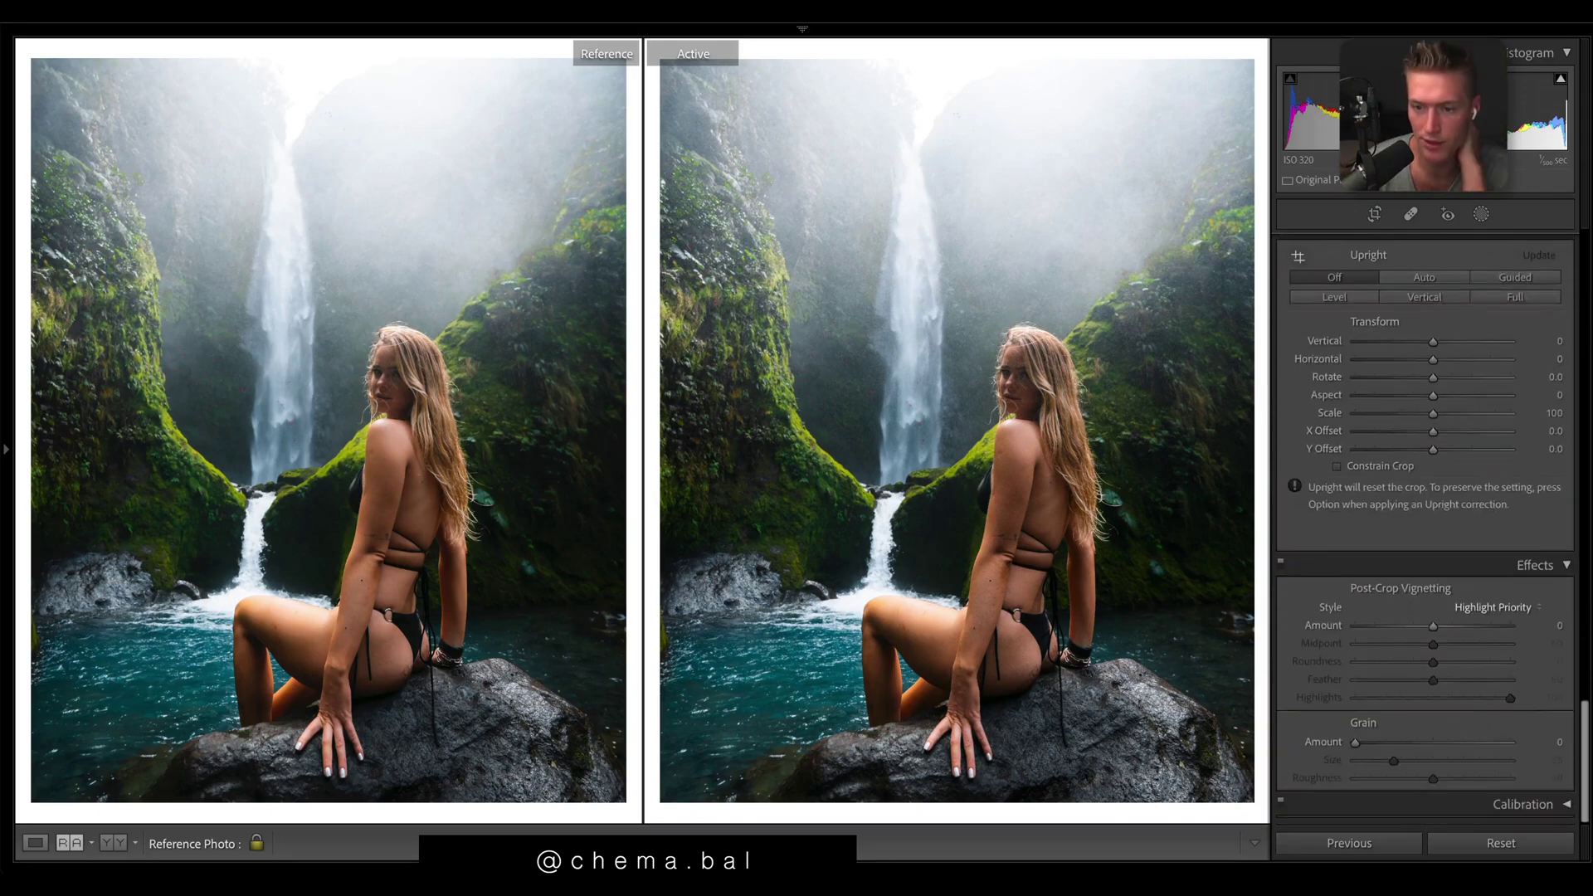
pyautogui.moveTo(1436, 635); pyautogui.dragTo(1428, 643)
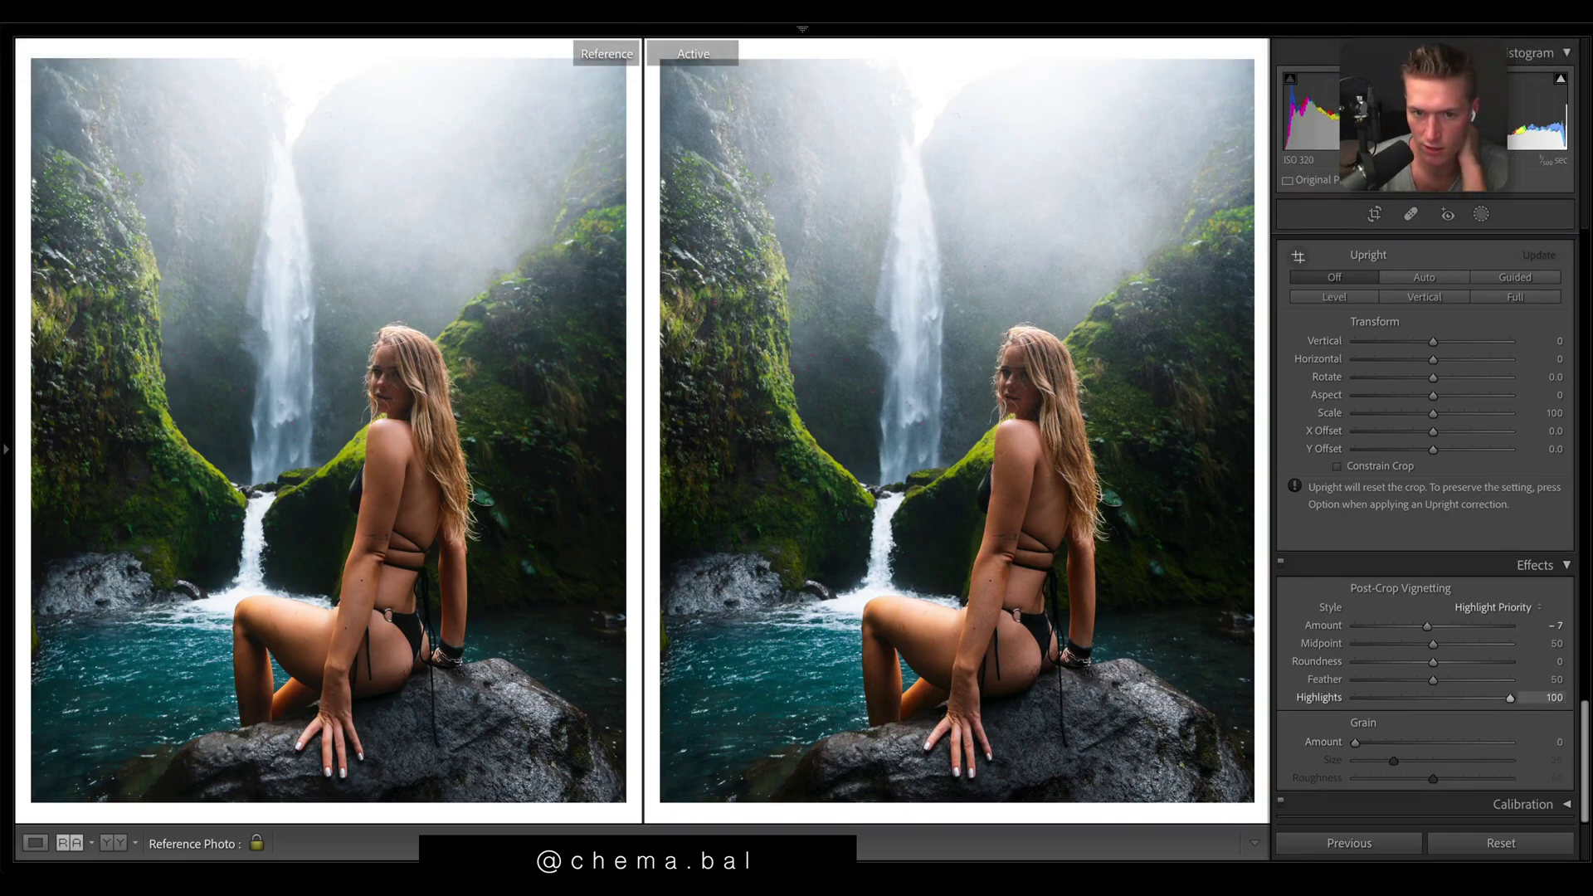
pyautogui.scroll(10, 1425, 531)
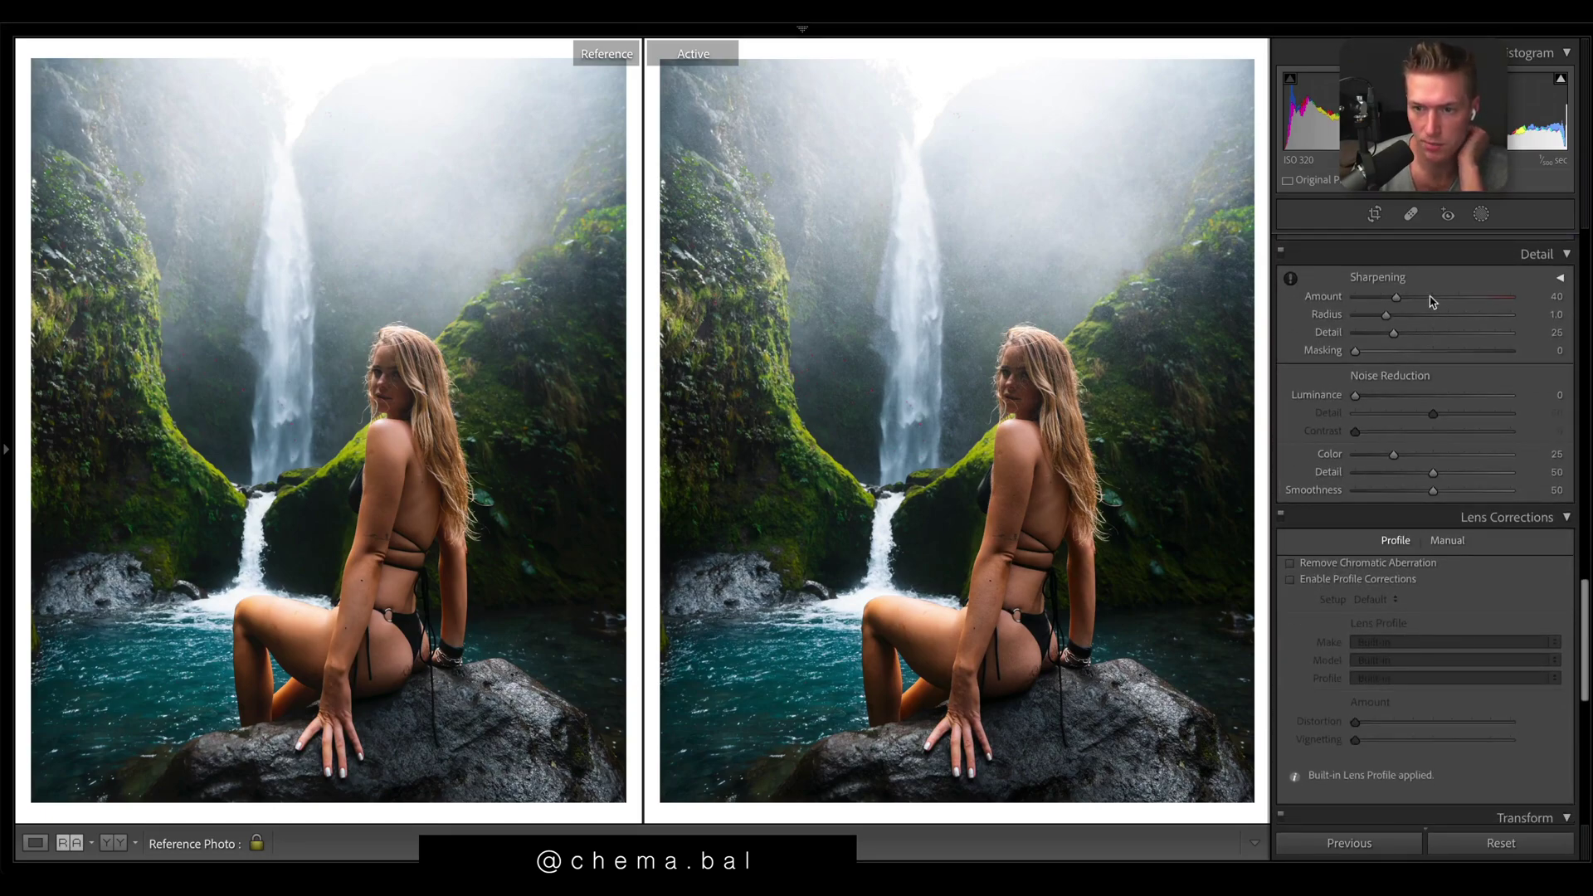
pyautogui.moveTo(1412, 298); pyautogui.dragTo(1406, 297)
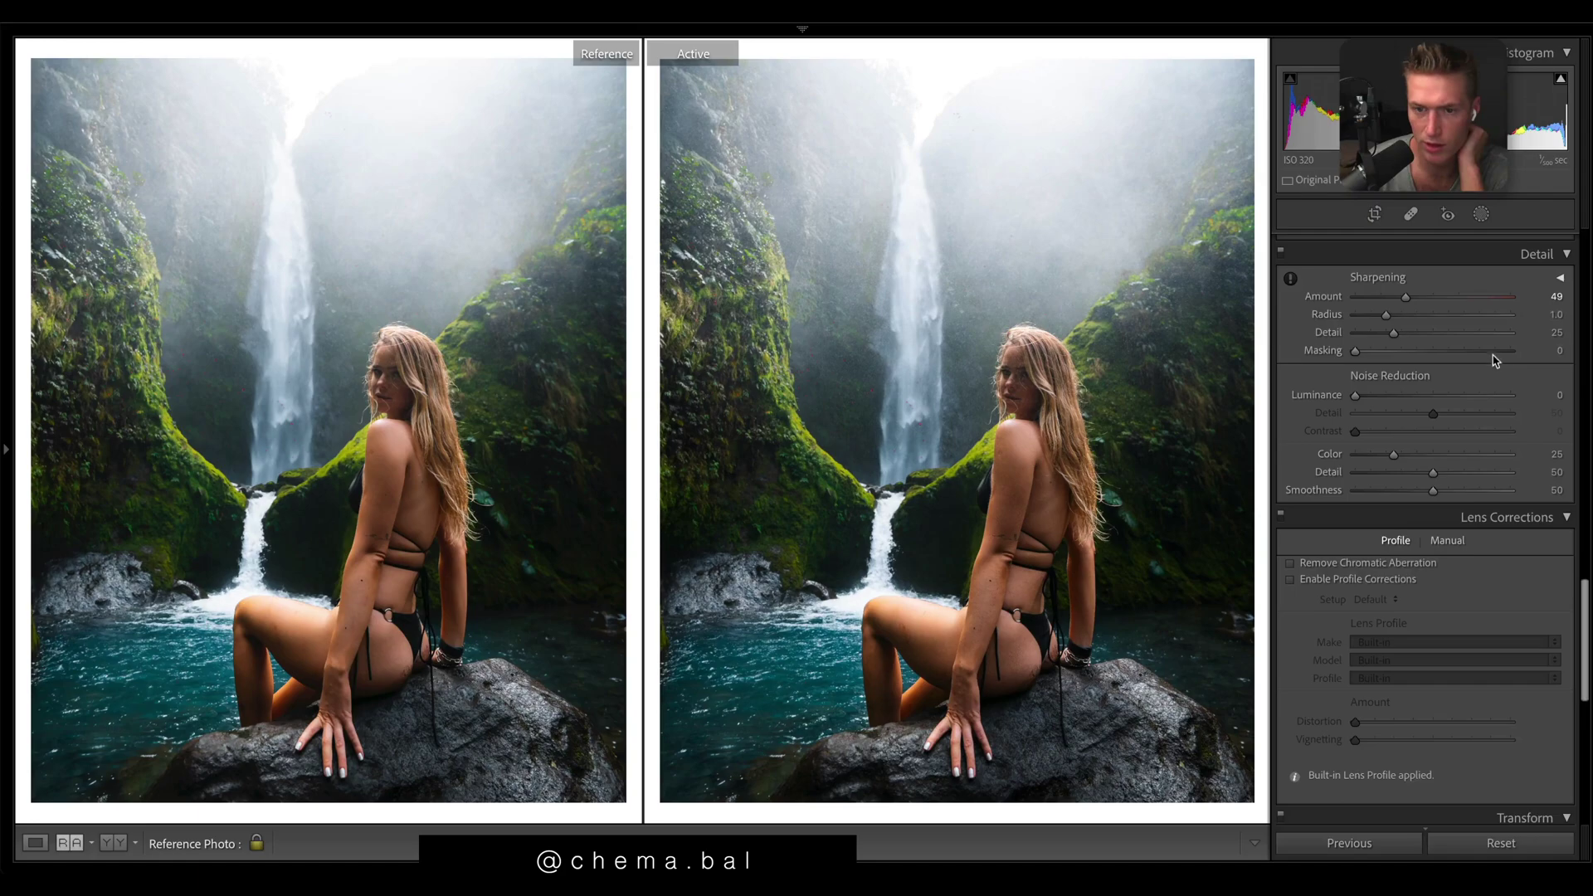
pyautogui.click(1494, 352)
pyautogui.moveTo(1486, 352); pyautogui.dragTo(1502, 356)
# Step: Apply Luminance noise reduction of 55
pyautogui.click(1400, 396)
pyautogui.moveTo(1417, 402); pyautogui.dragTo(1421, 402)
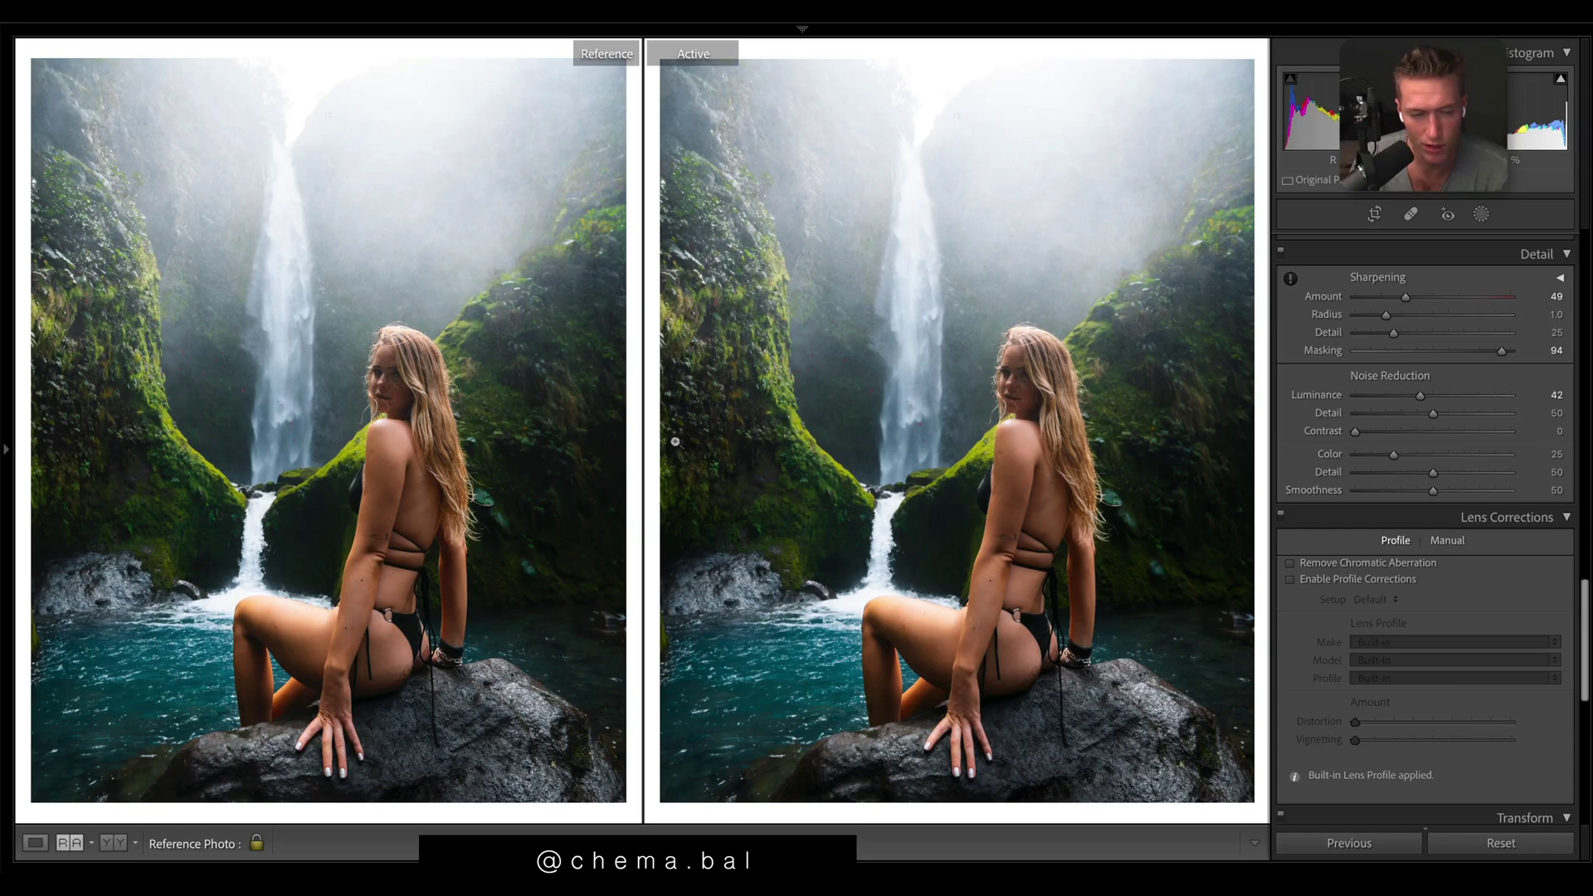
pyautogui.doubleClick(1323, 396)
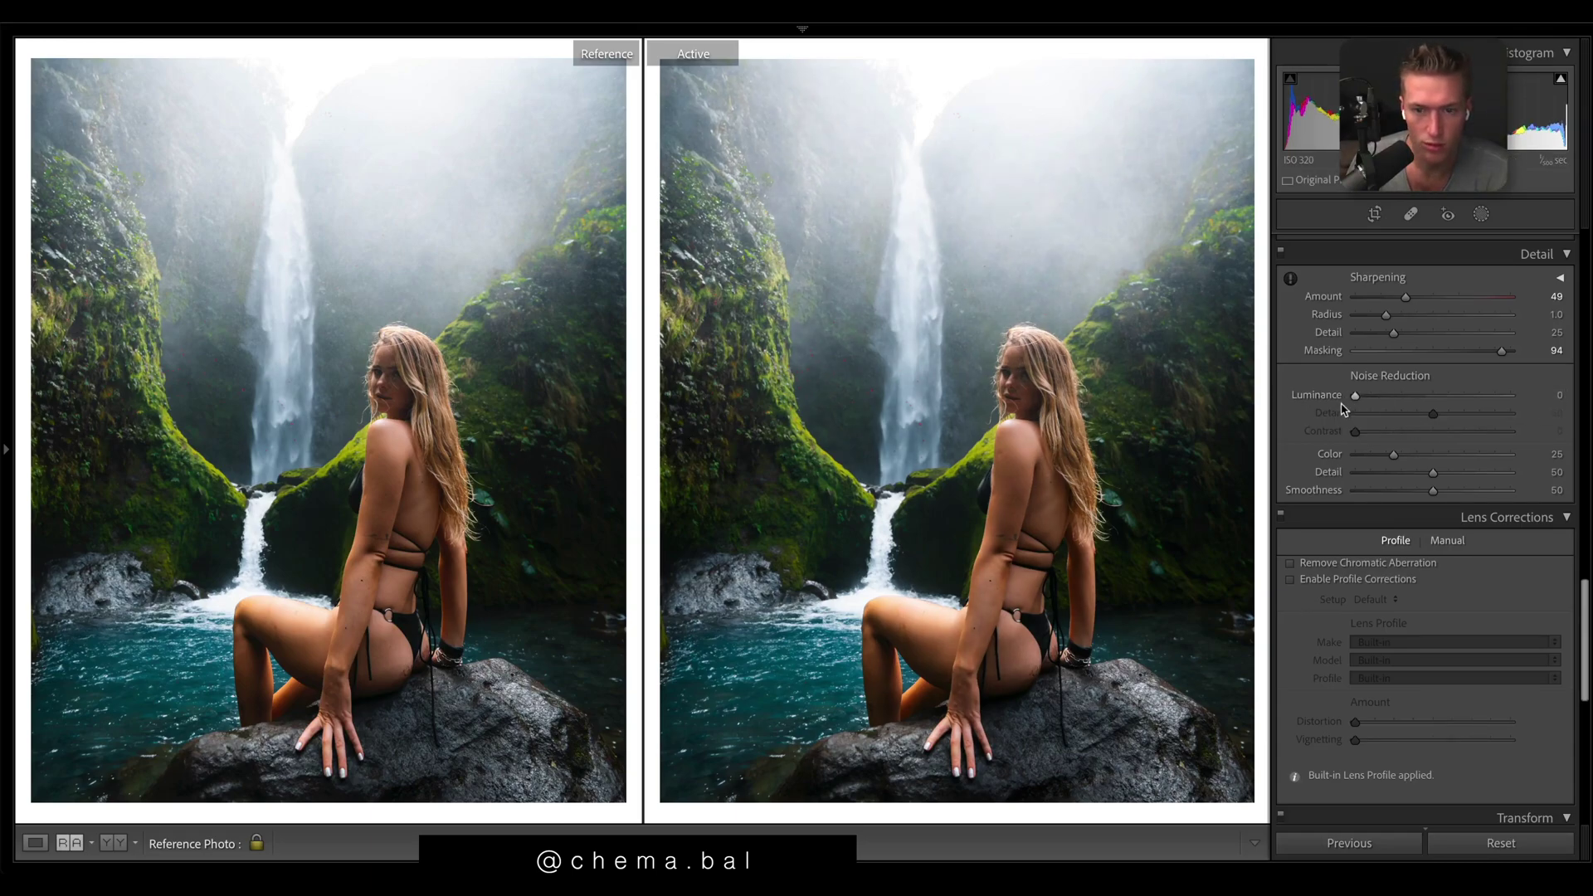
pyautogui.click(1439, 399)
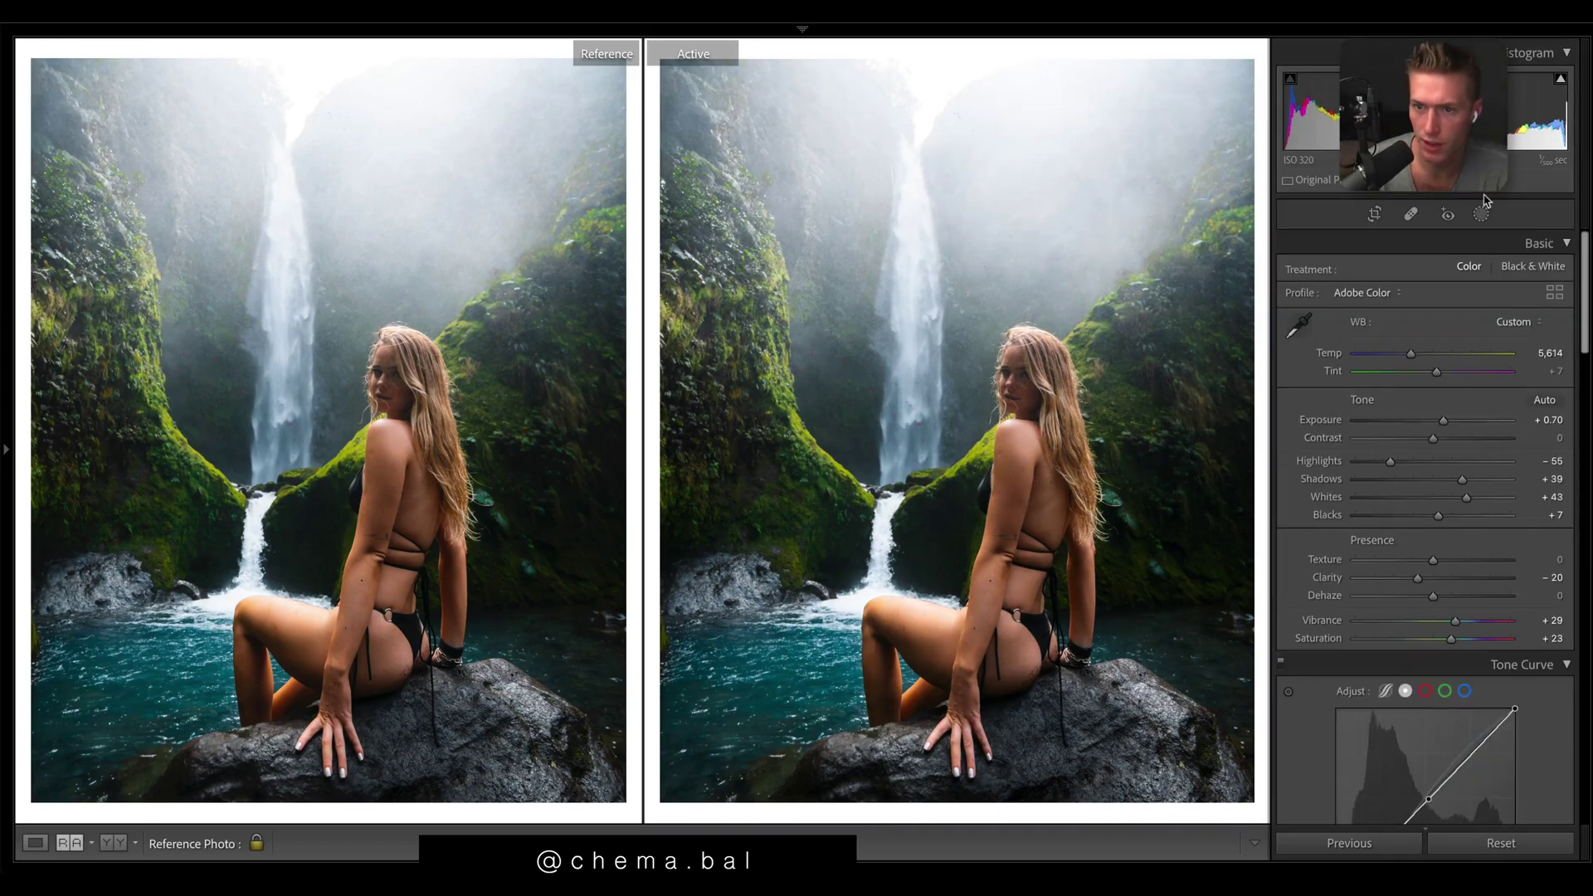
# Step: Review the existing water and subject masks, keeping the water mask's saturation at 11
pyautogui.click(1481, 214)
pyautogui.click(1246, 114)
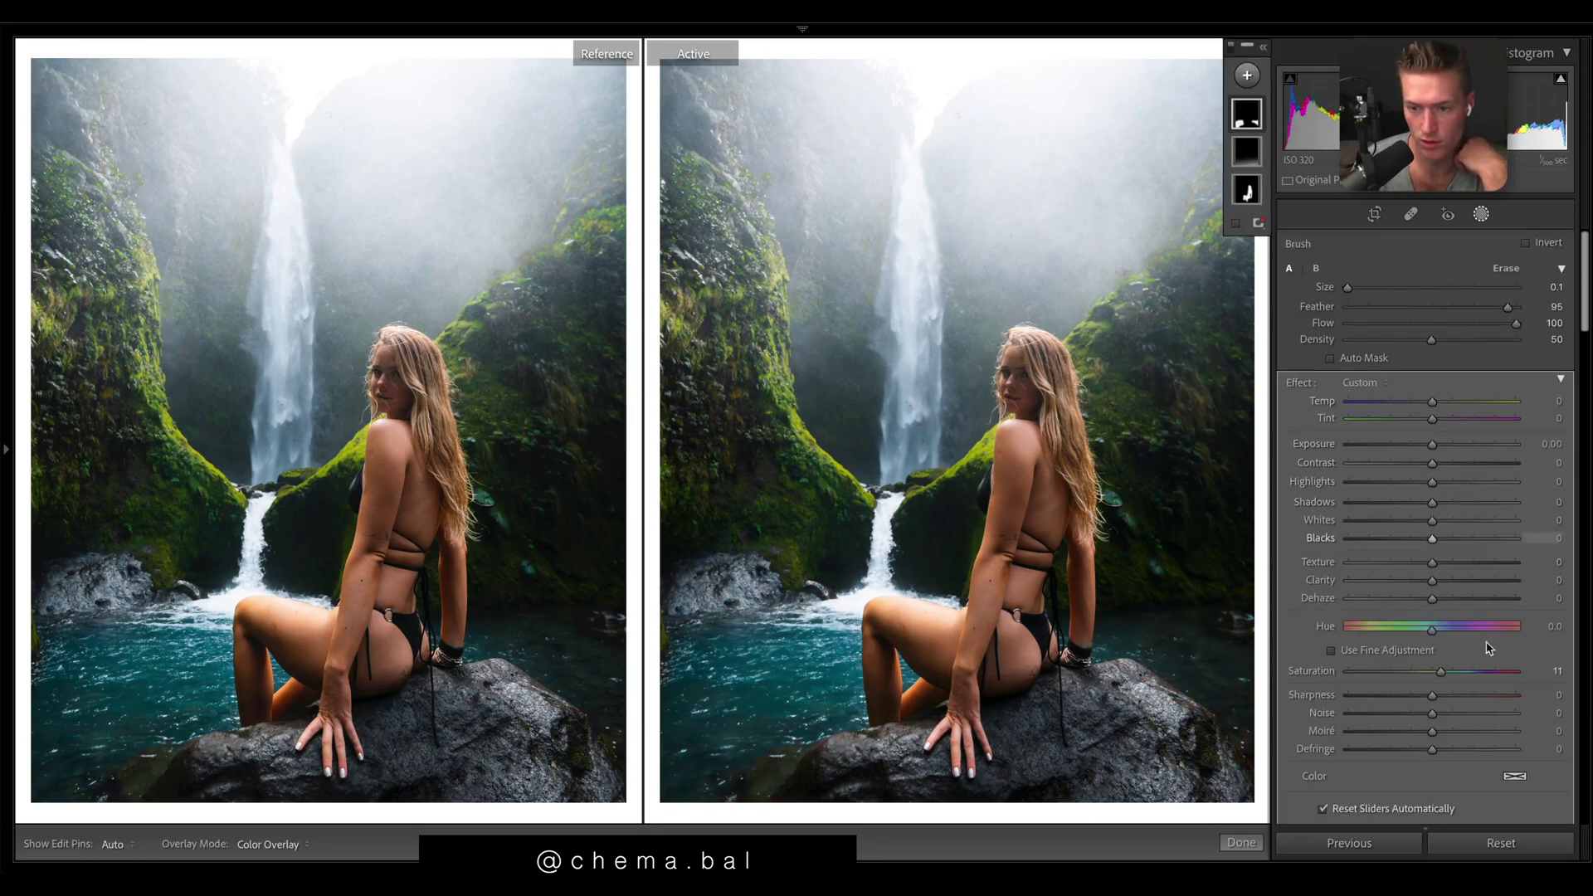
pyautogui.doubleClick(1440, 675)
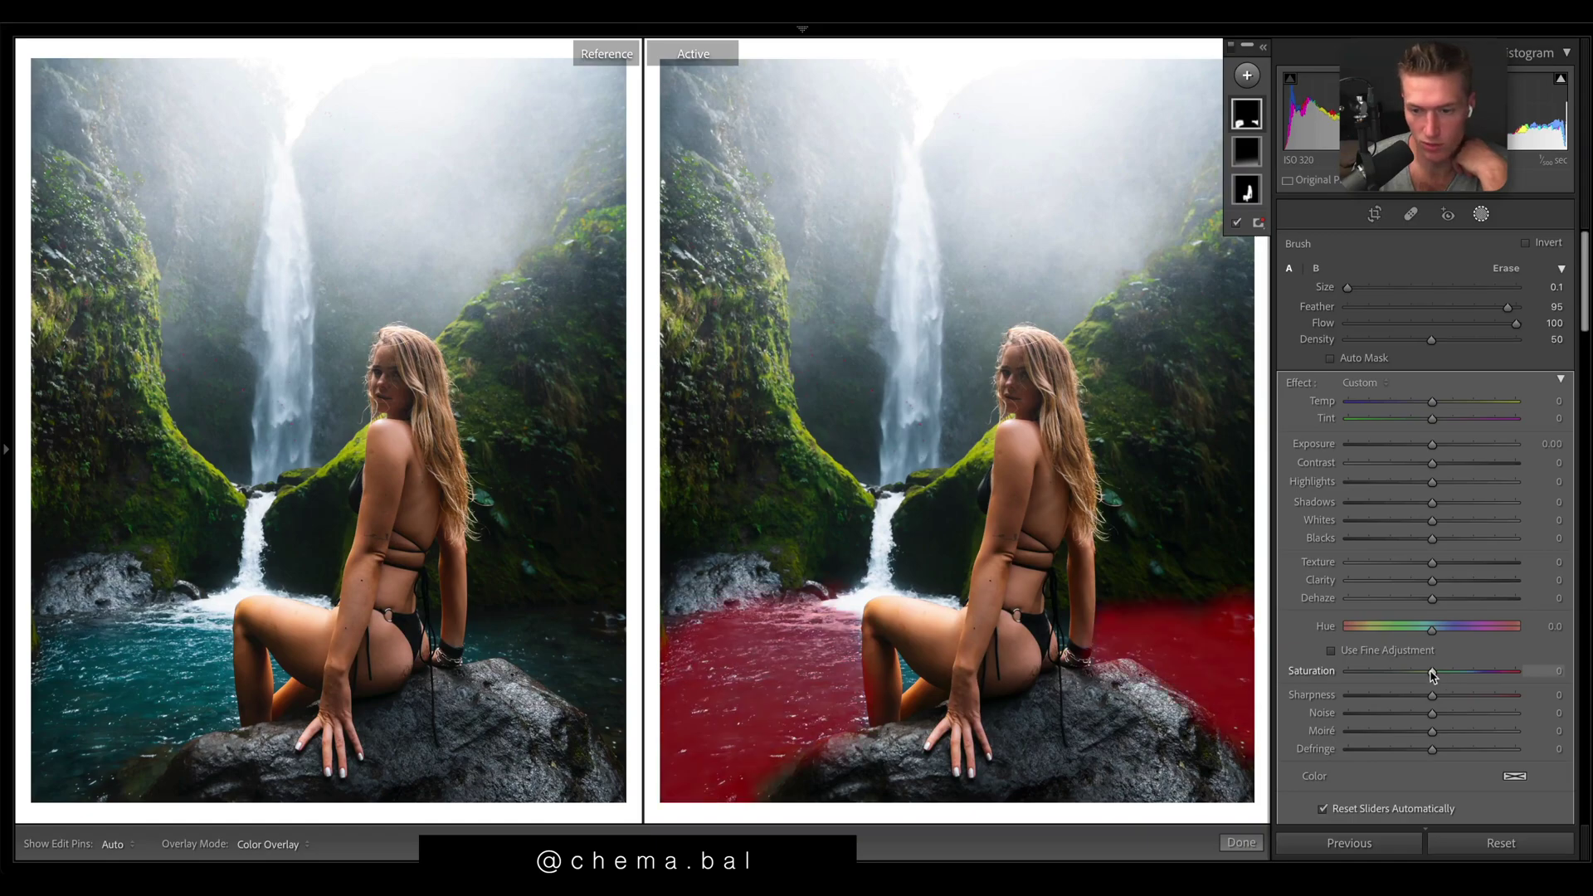
pyautogui.moveTo(1432, 674); pyautogui.dragTo(1441, 676)
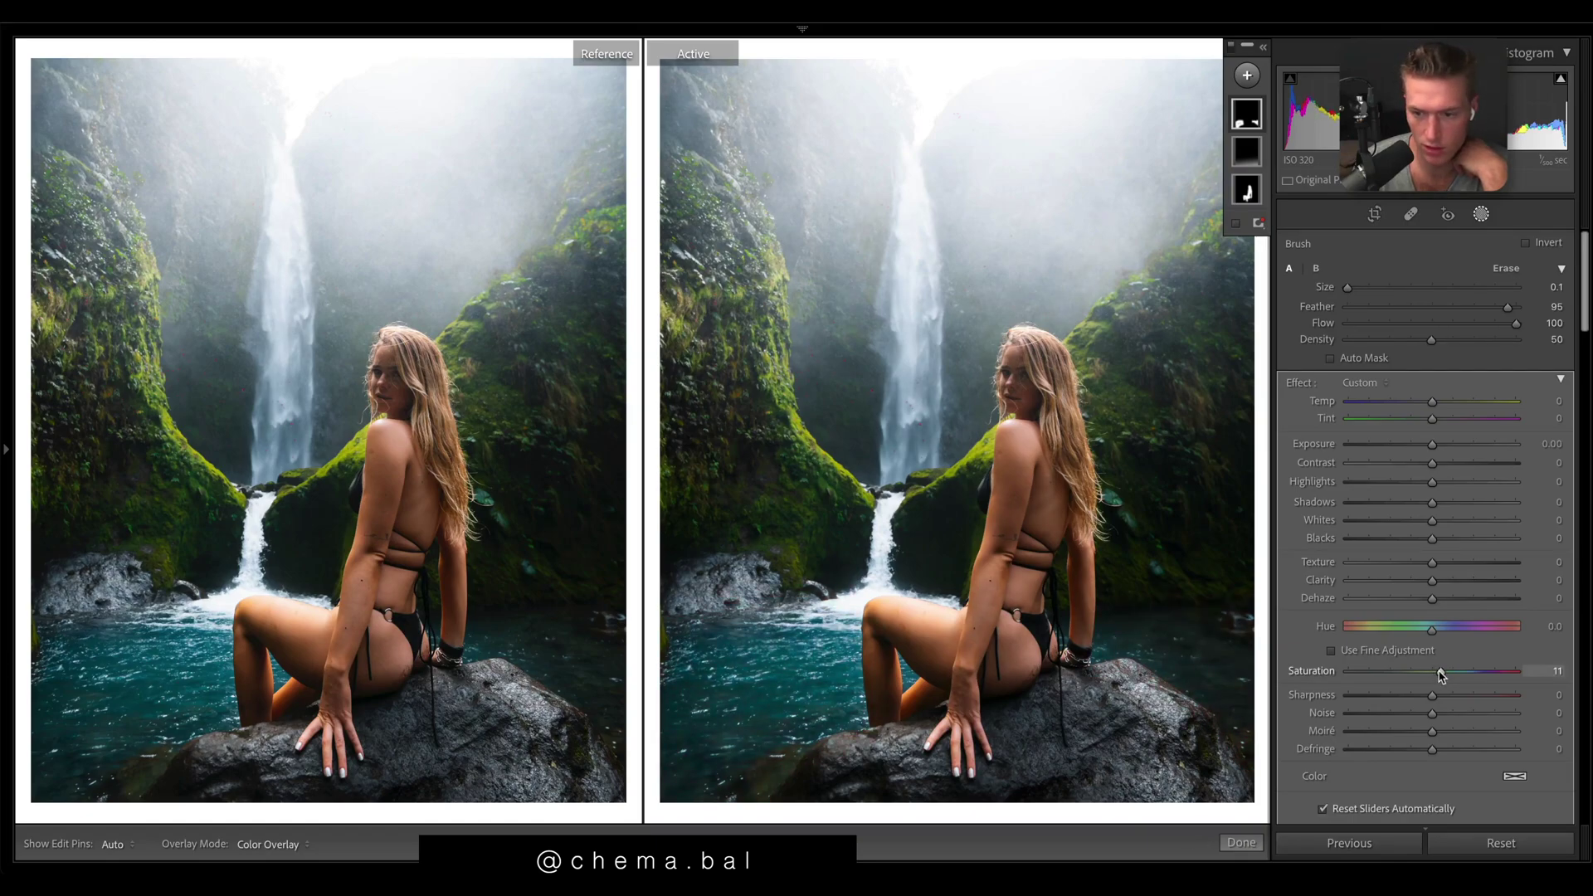
pyautogui.click(1246, 191)
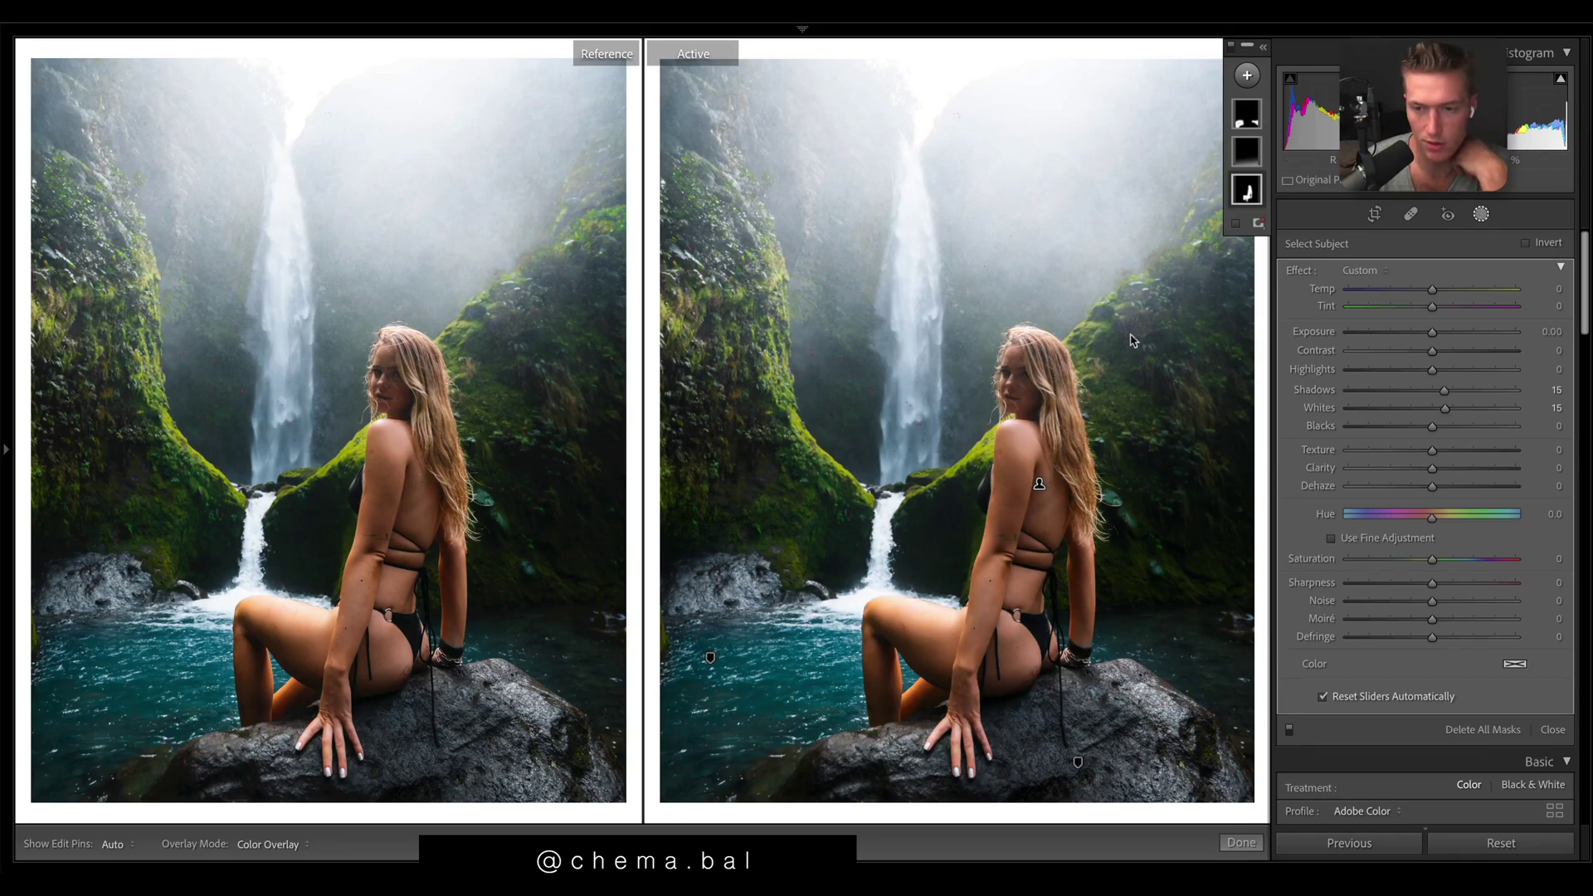
pyautogui.doubleClick(1445, 408)
pyautogui.doubleClick(1444, 390)
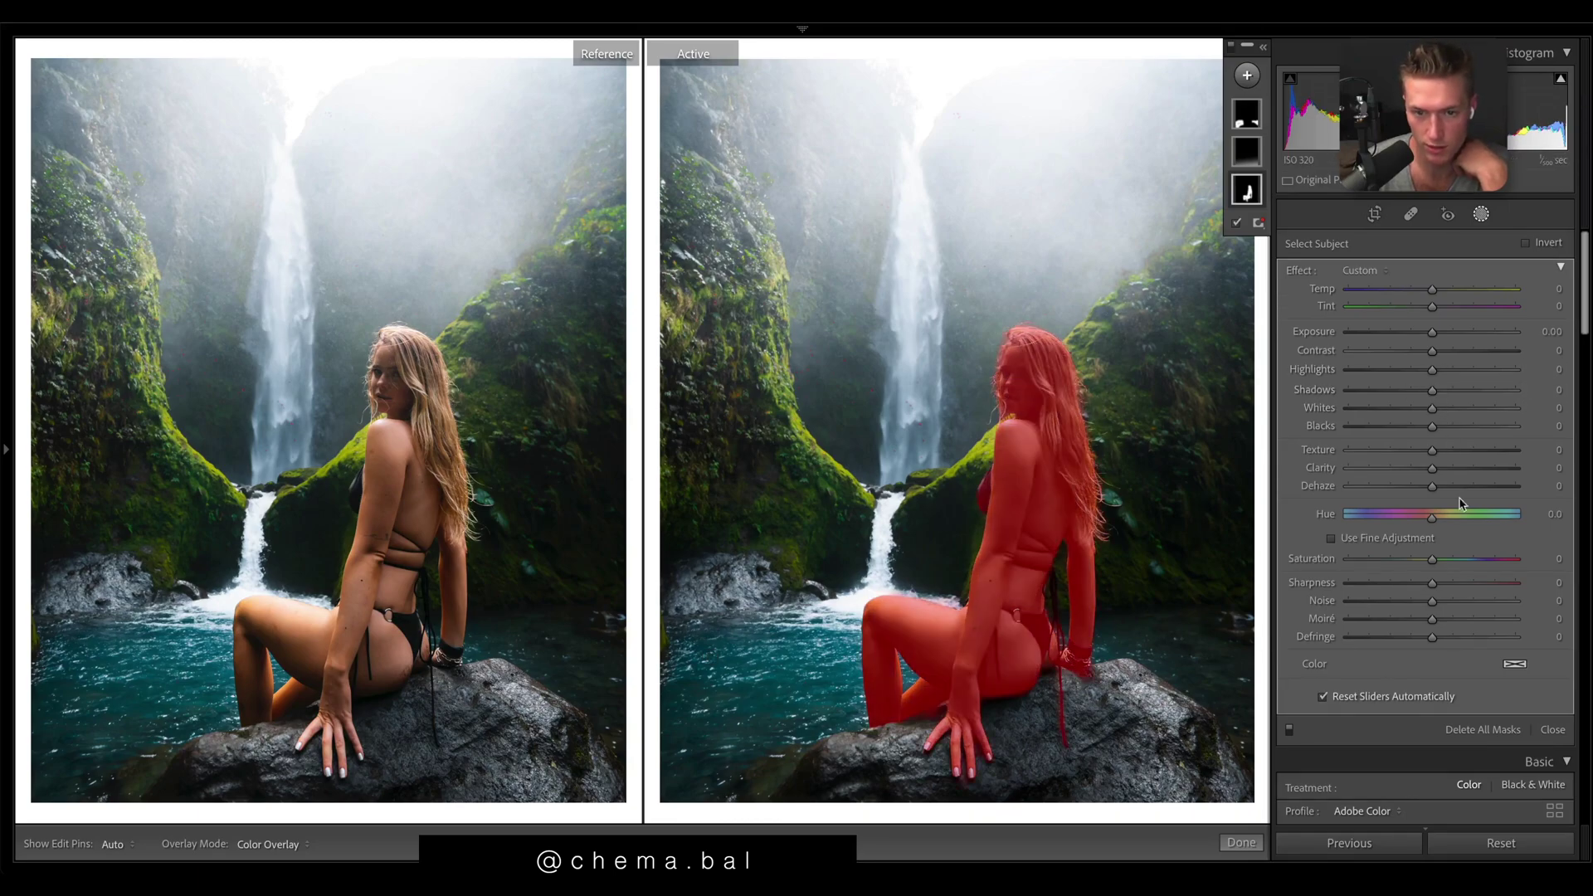
pyautogui.press('o')
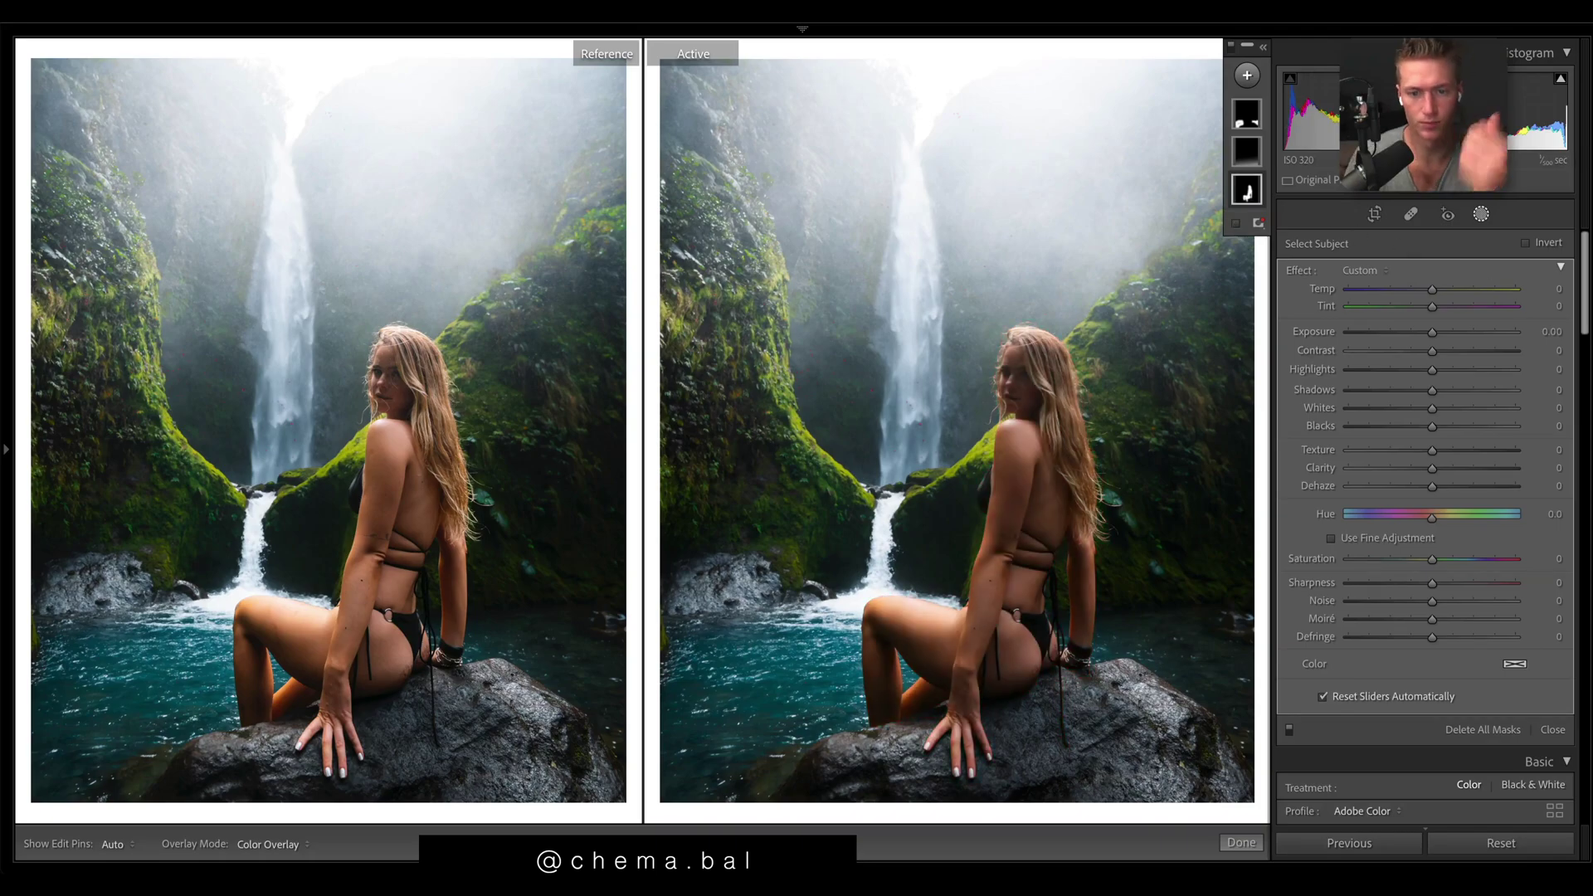
pyautogui.hotkey('ctrl', 'z')
# Step: Add a linear gradient over the lower photo at Exposure −0.63, overlay hidden
pyautogui.press('m')
pyautogui.moveTo(1076, 760); pyautogui.dragTo(1051, 519)
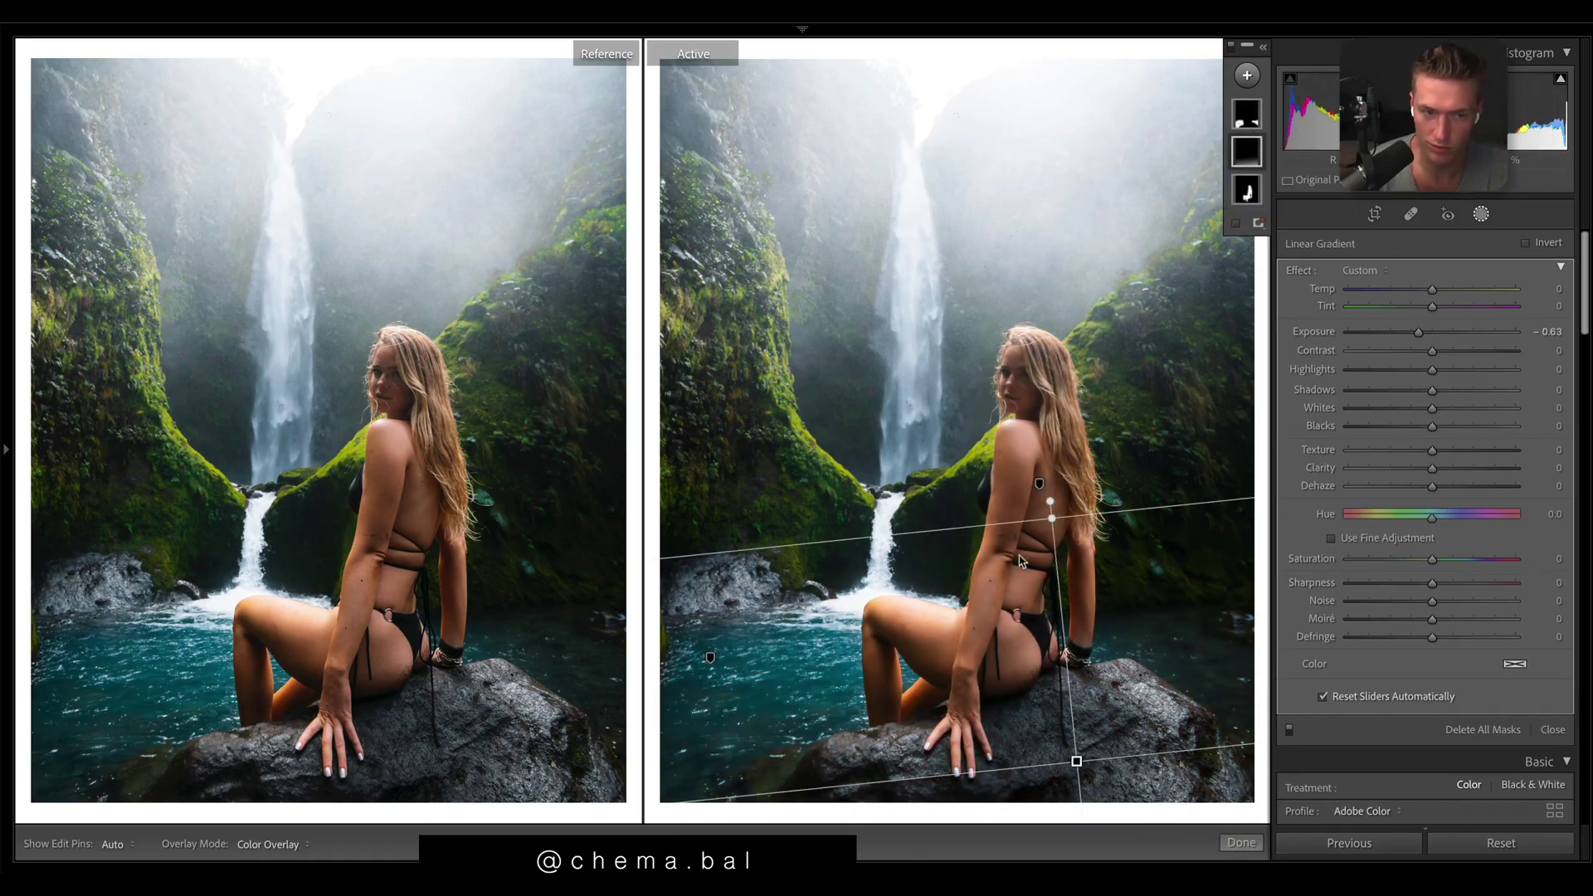
pyautogui.doubleClick(1420, 333)
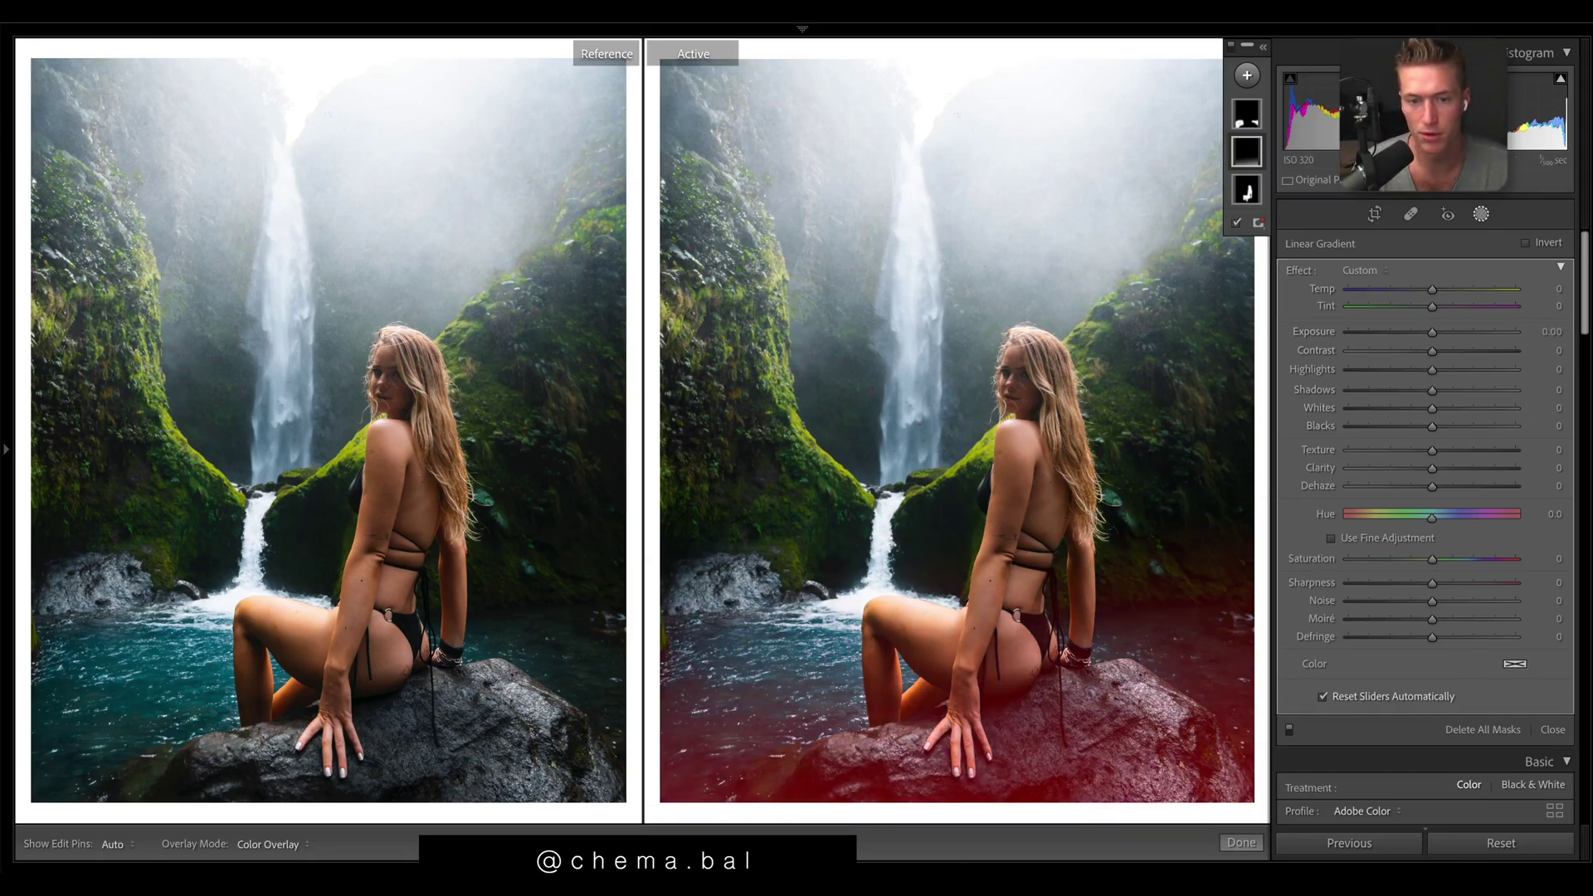
pyautogui.click(1236, 222)
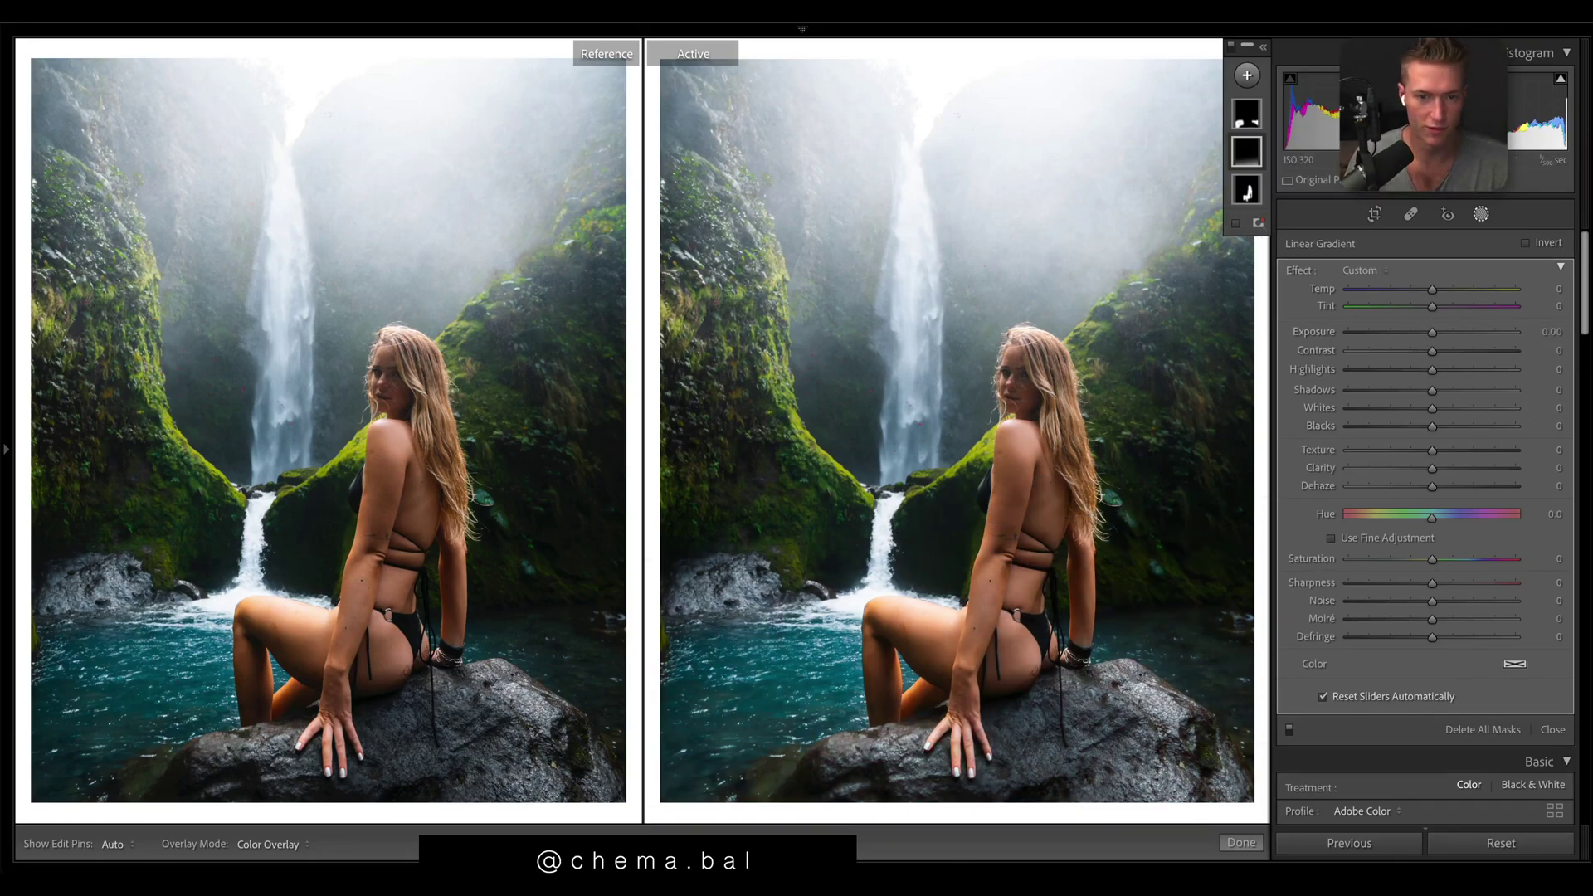
pyautogui.hotkey('ctrl', 'z')
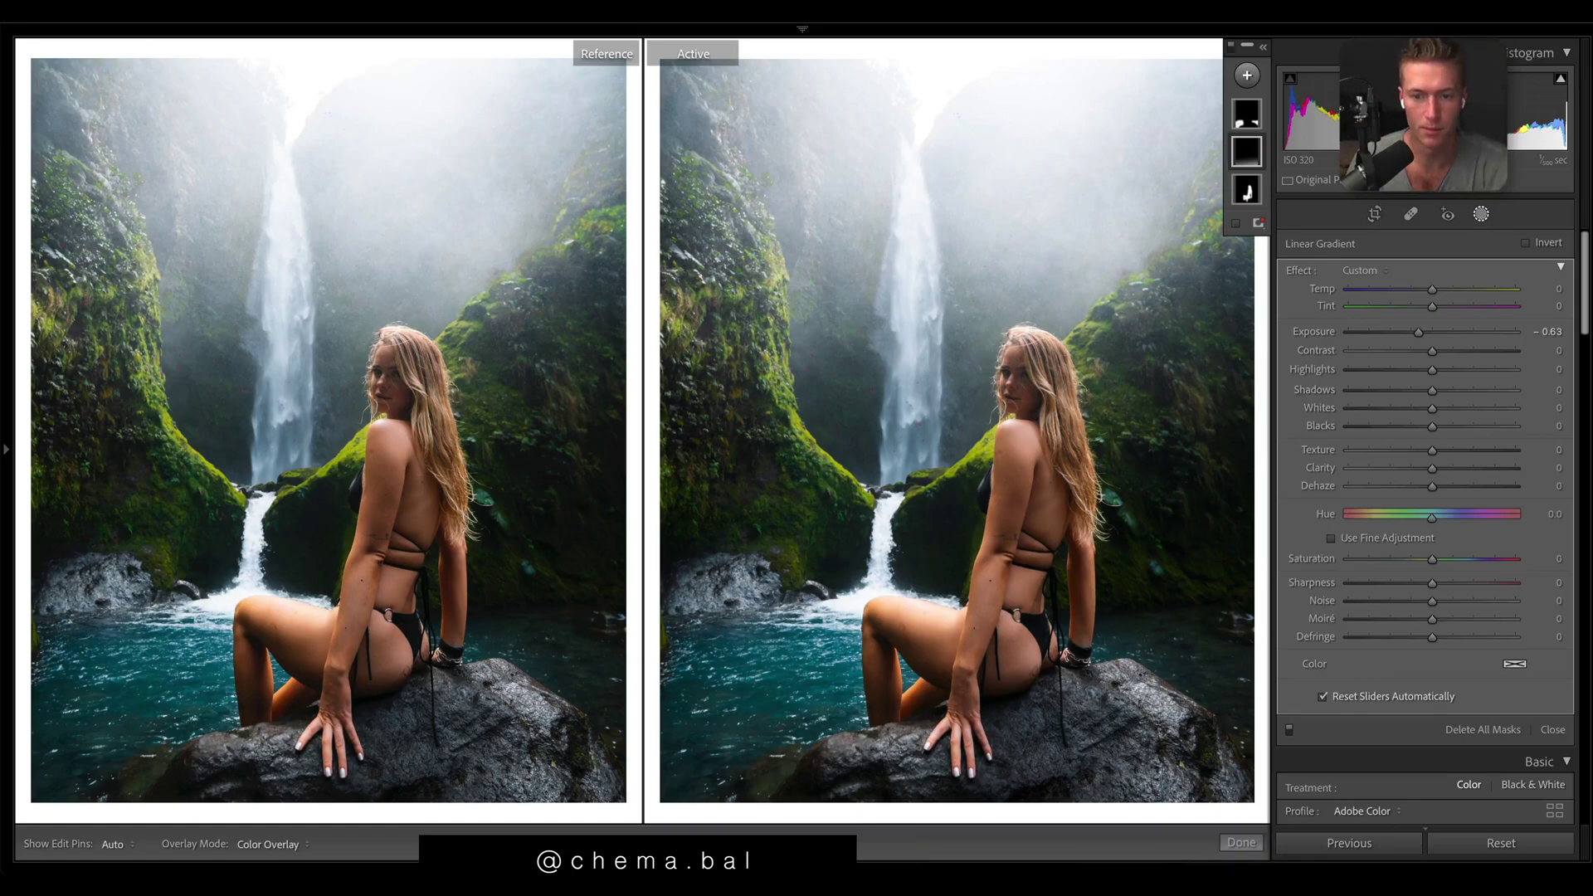
pyautogui.press('Return')
# Step: Copy the seated portrait's develop settings
pyautogui.rightClick(1065, 224)
pyautogui.moveTo(1104, 233)
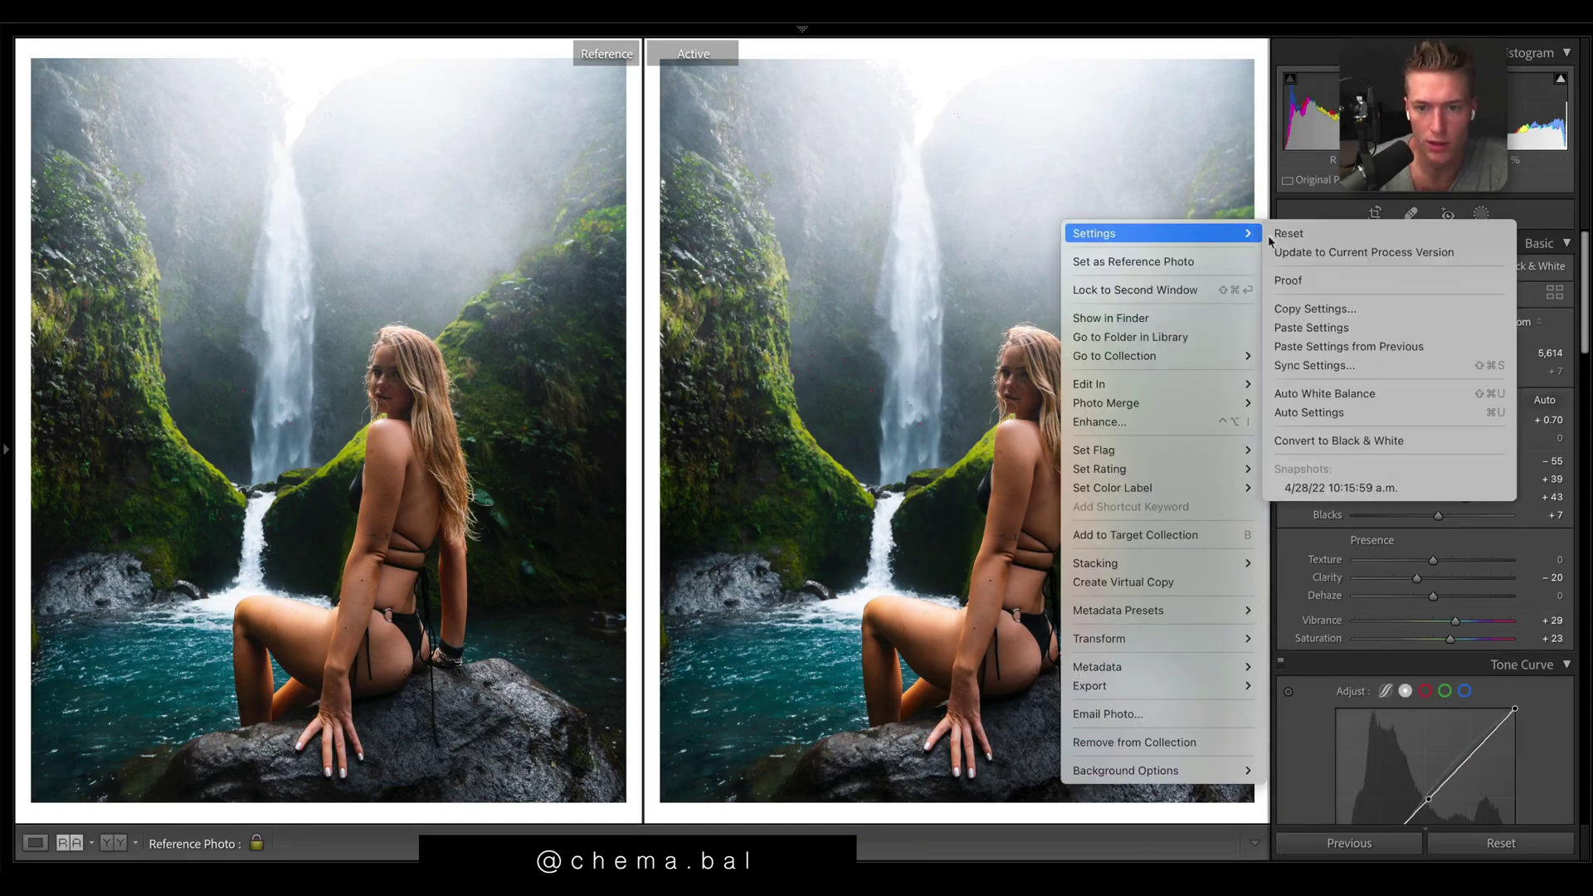
pyautogui.click(1344, 308)
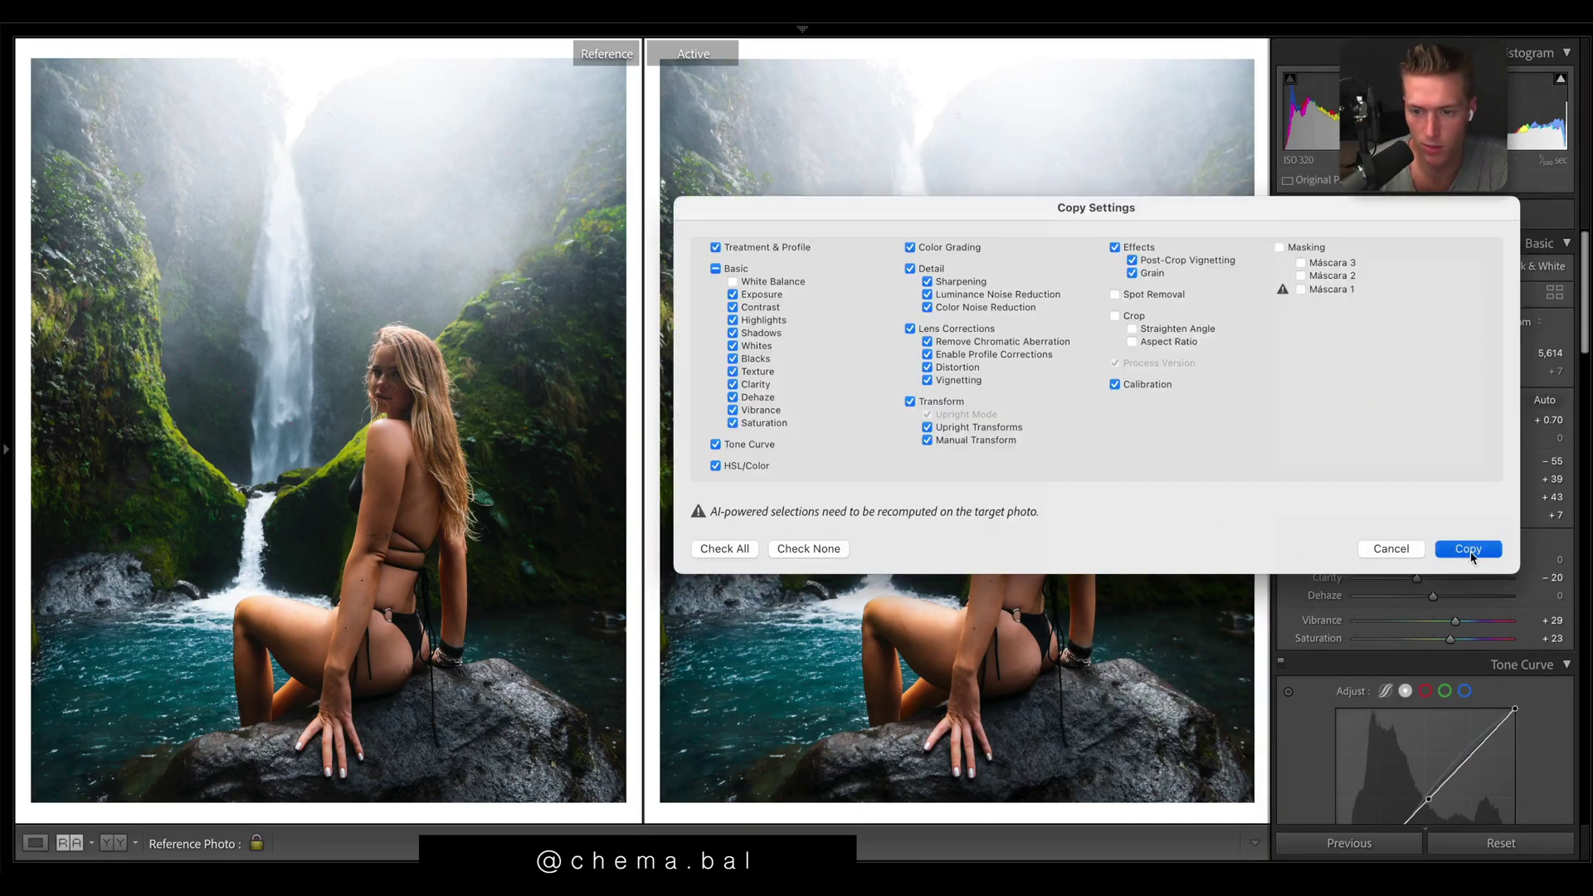
pyautogui.click(1470, 549)
# Step: Paste the copied settings onto the upward-looking waterfall portrait
pyautogui.click(1078, 788)
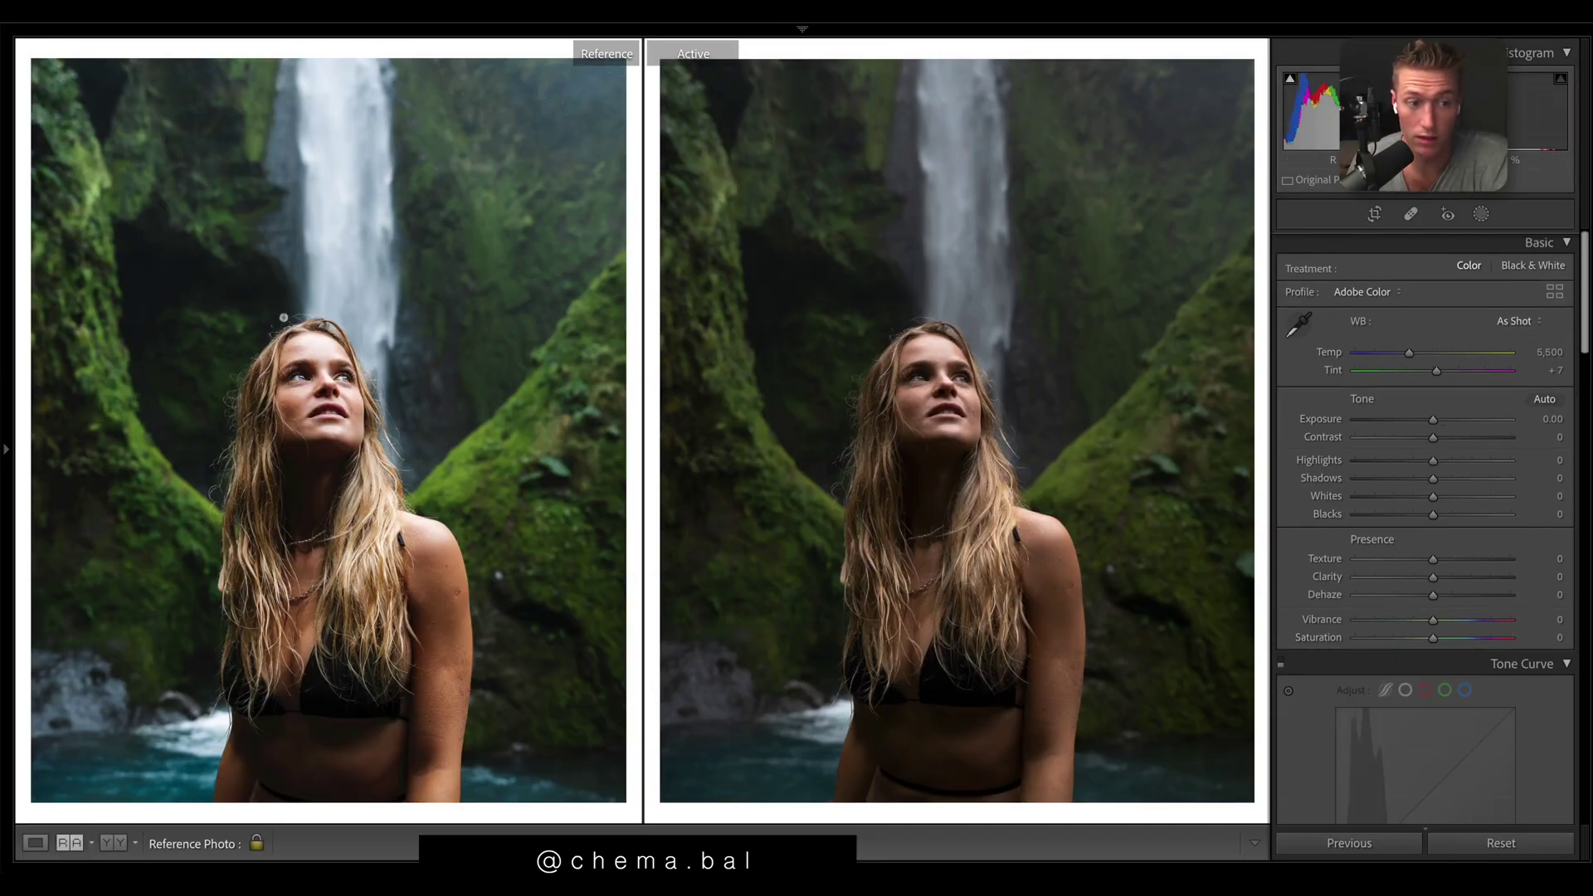
pyautogui.rightClick(976, 170)
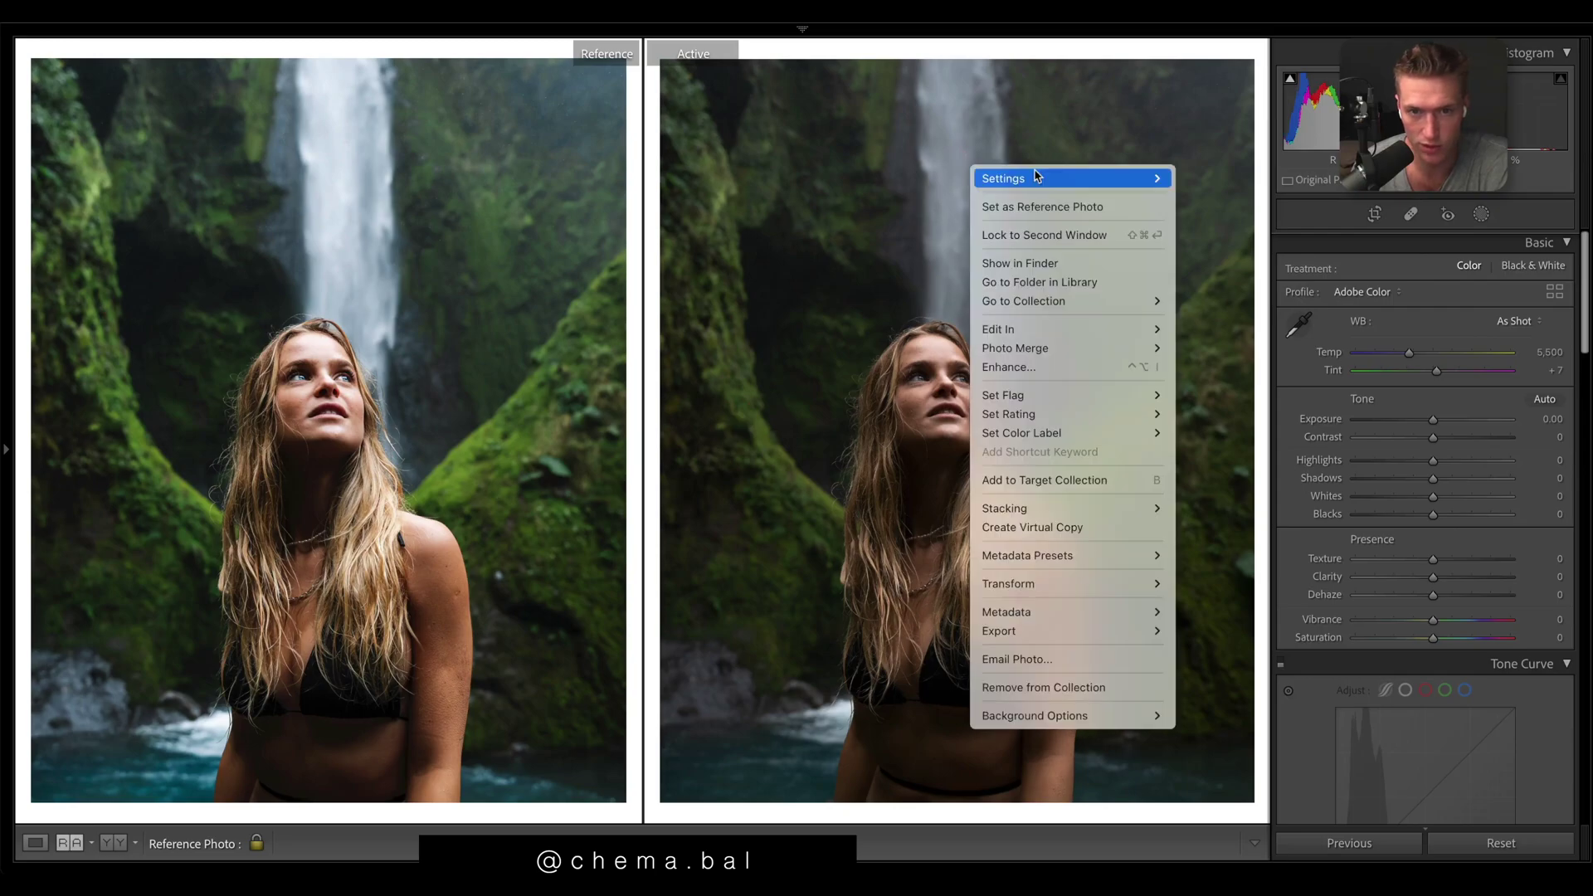
pyautogui.moveTo(1071, 179)
pyautogui.click(1271, 272)
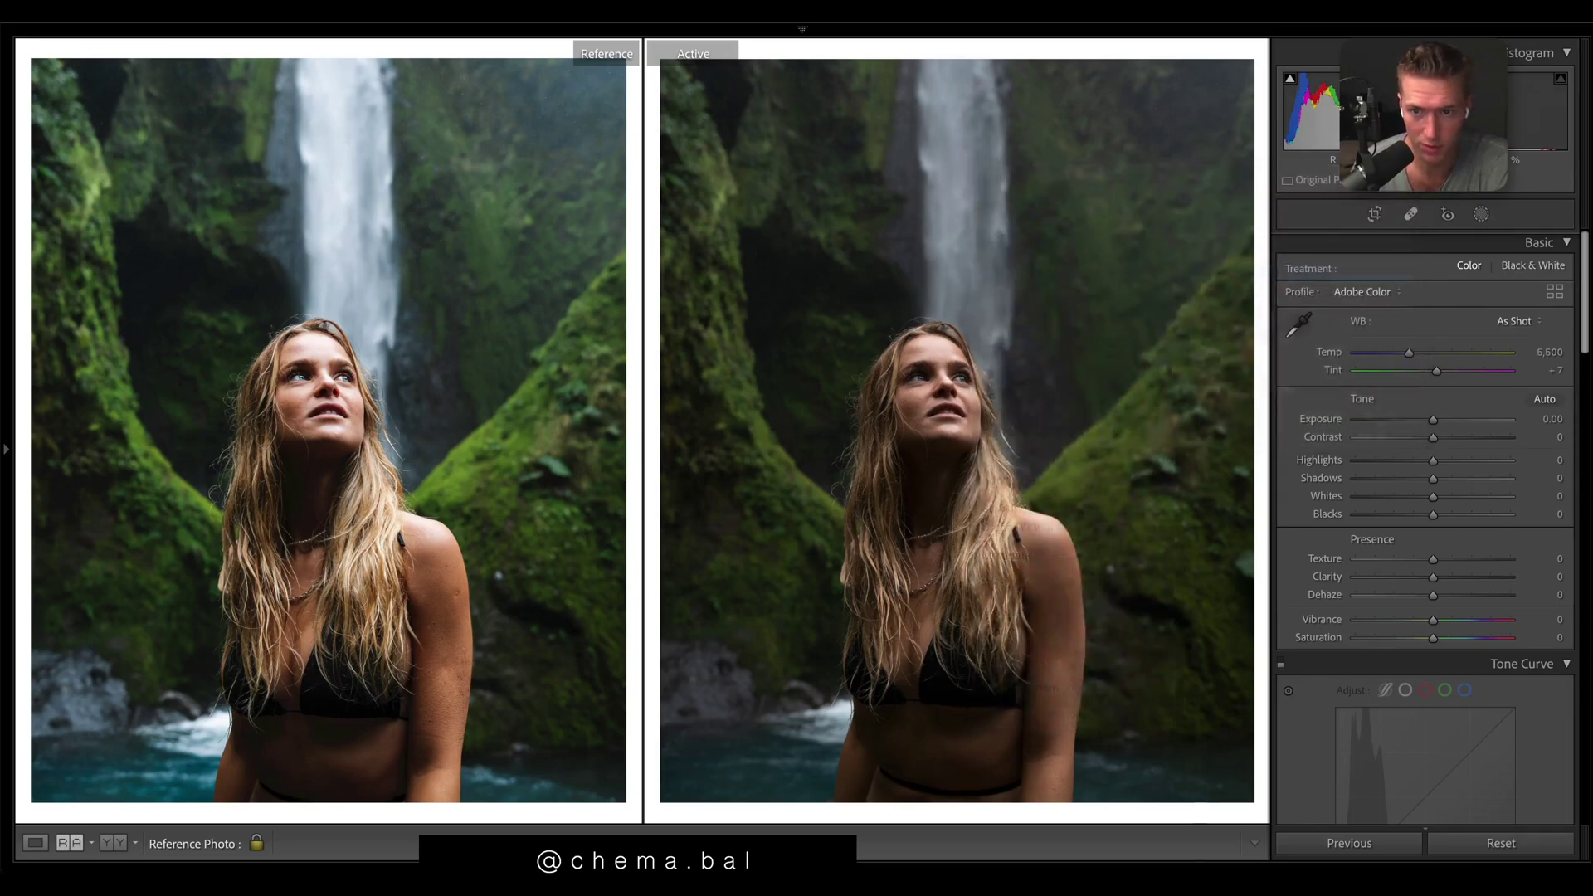
# Step: Cool the white balance, set Saturation −5 and Vibrance +15, and try a Yellow hue shift
pyautogui.scroll(5, 1411, 374)
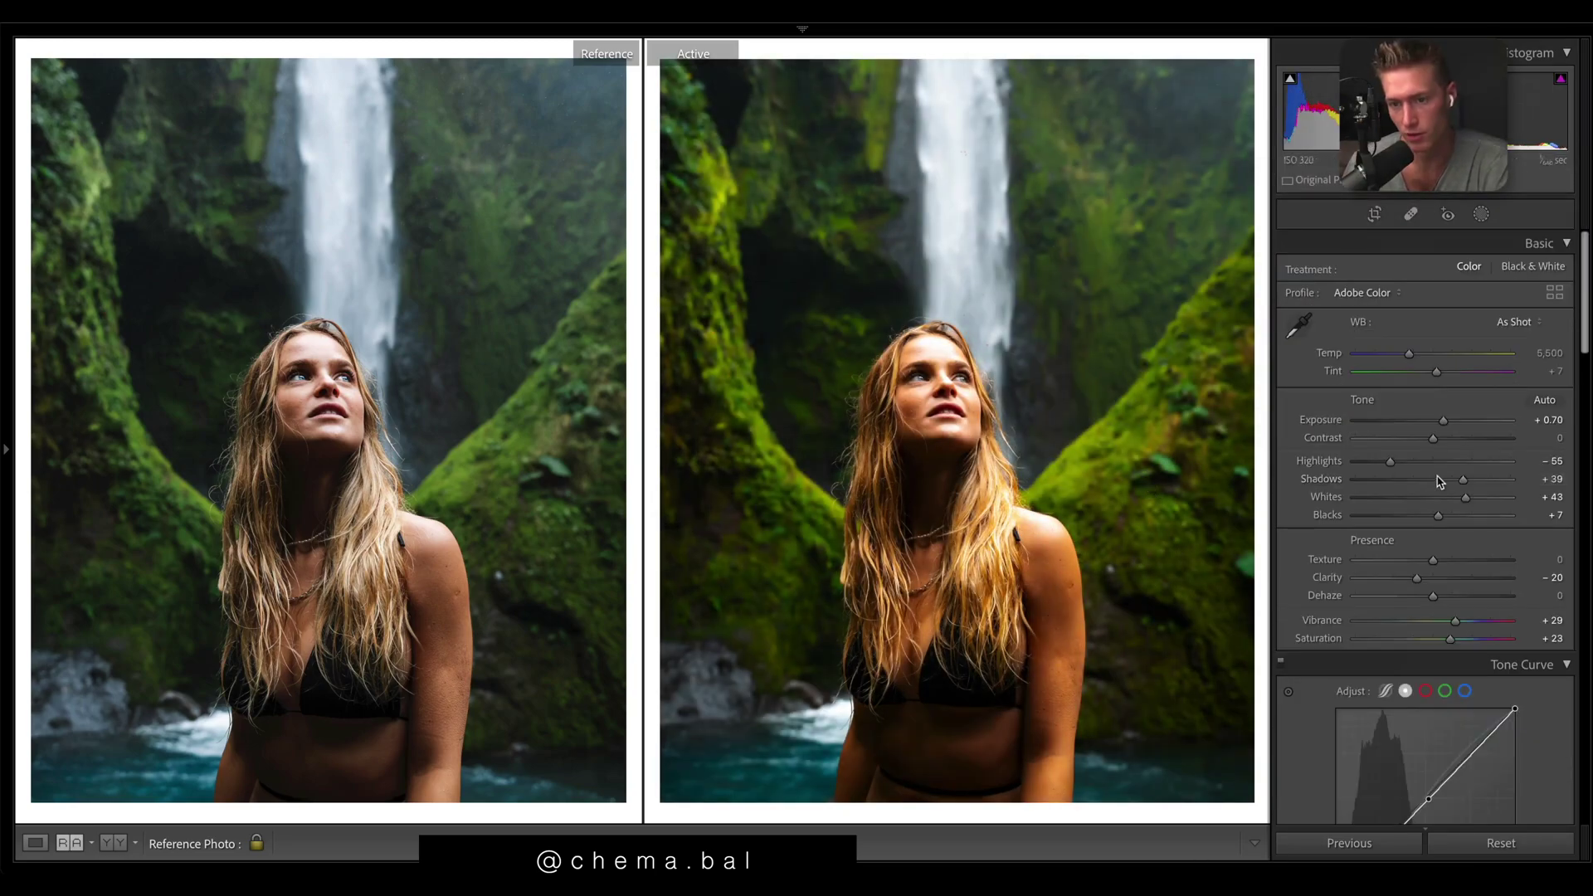
pyautogui.moveTo(1403, 269); pyautogui.dragTo(1404, 272)
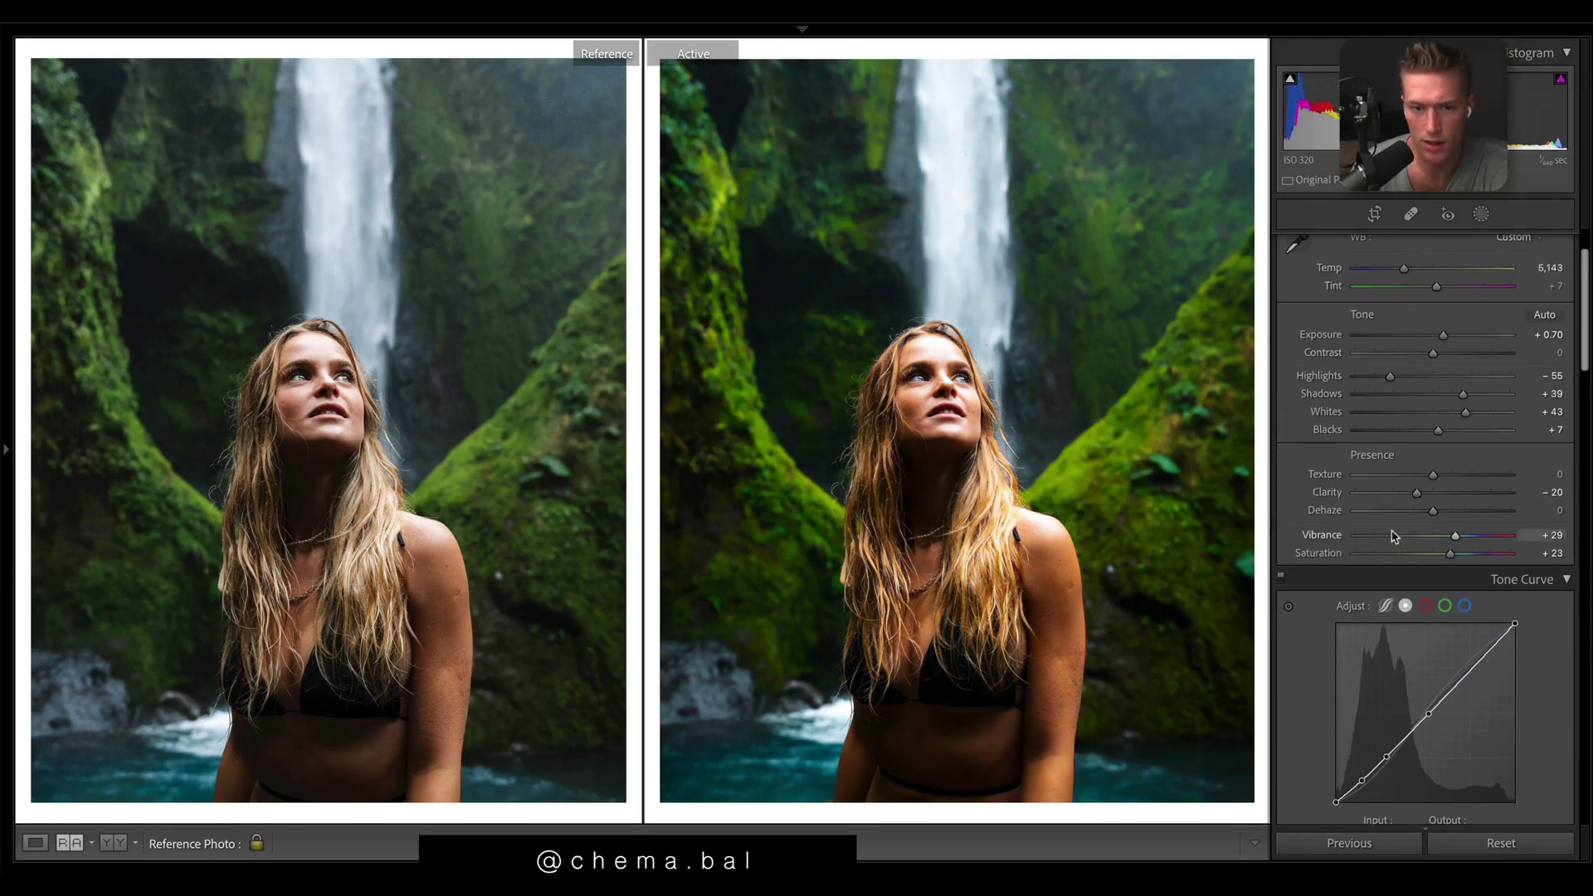
pyautogui.doubleClick(1451, 555)
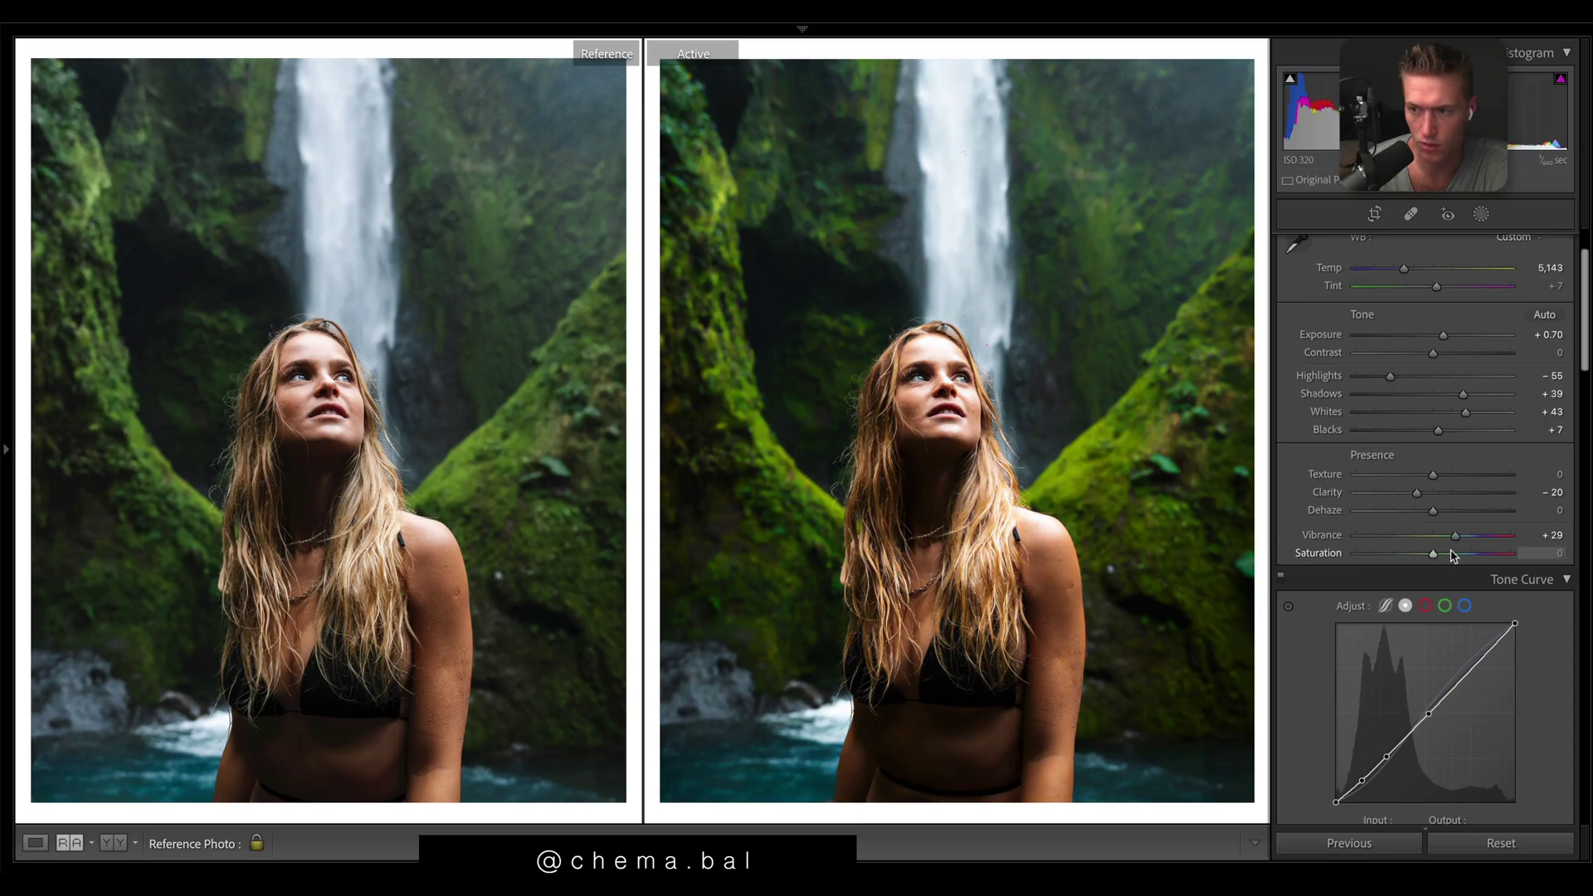
pyautogui.moveTo(1445, 557); pyautogui.dragTo(1443, 537)
pyautogui.moveTo(1437, 431); pyautogui.dragTo(1475, 400)
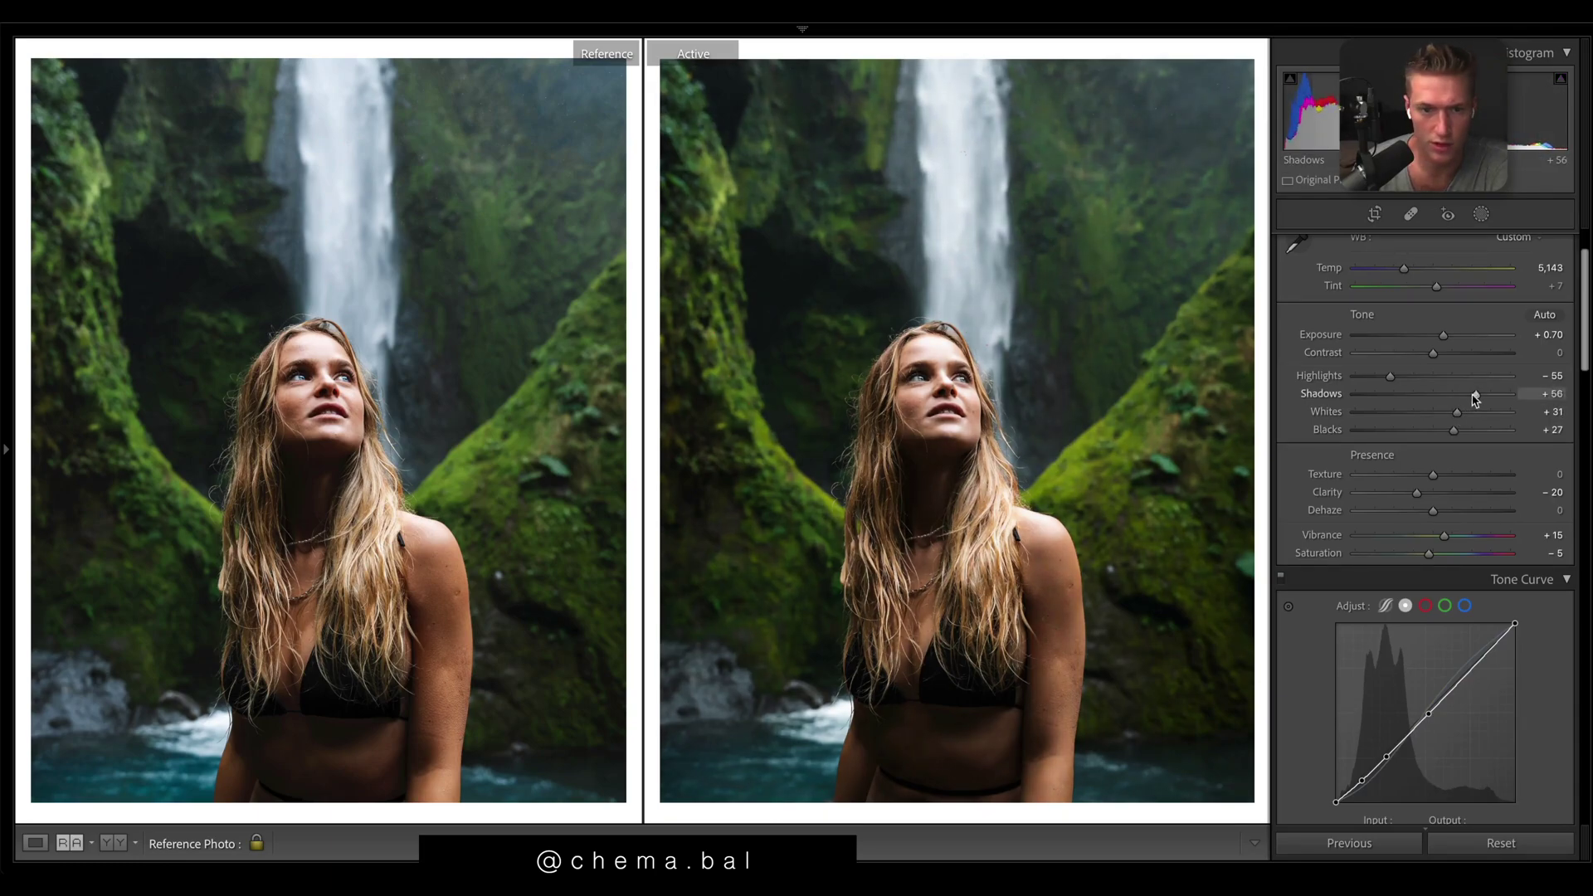
pyautogui.scroll(-10, 1476, 402)
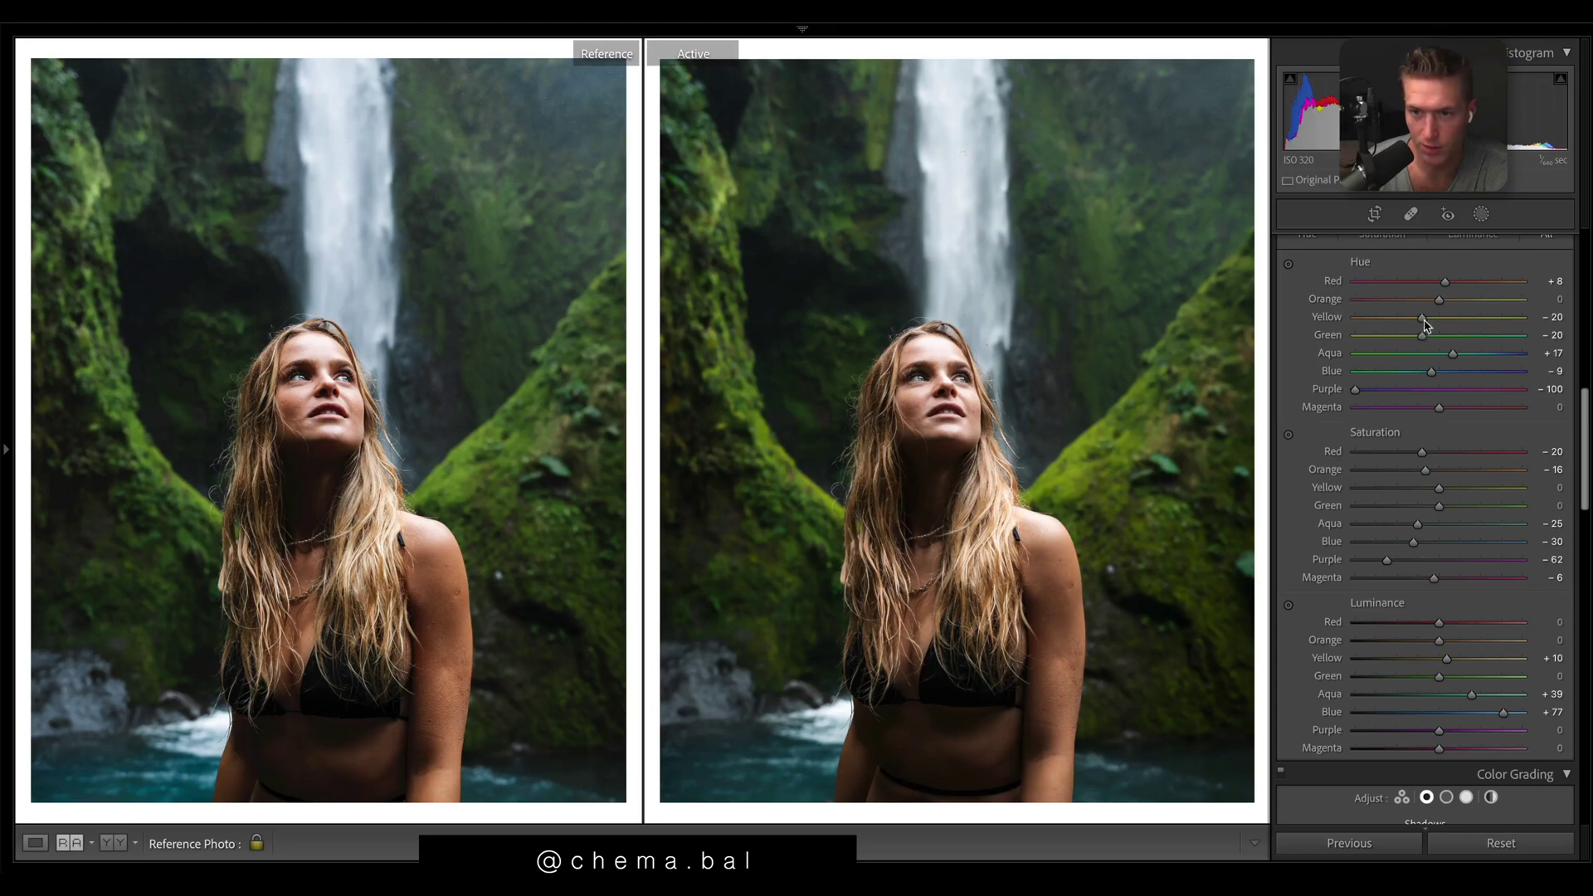
pyautogui.moveTo(1424, 320)
pyautogui.mouseDown()
pyautogui.moveTo(1344, 324)
pyautogui.moveTo(1424, 320)
pyautogui.mouseUp()
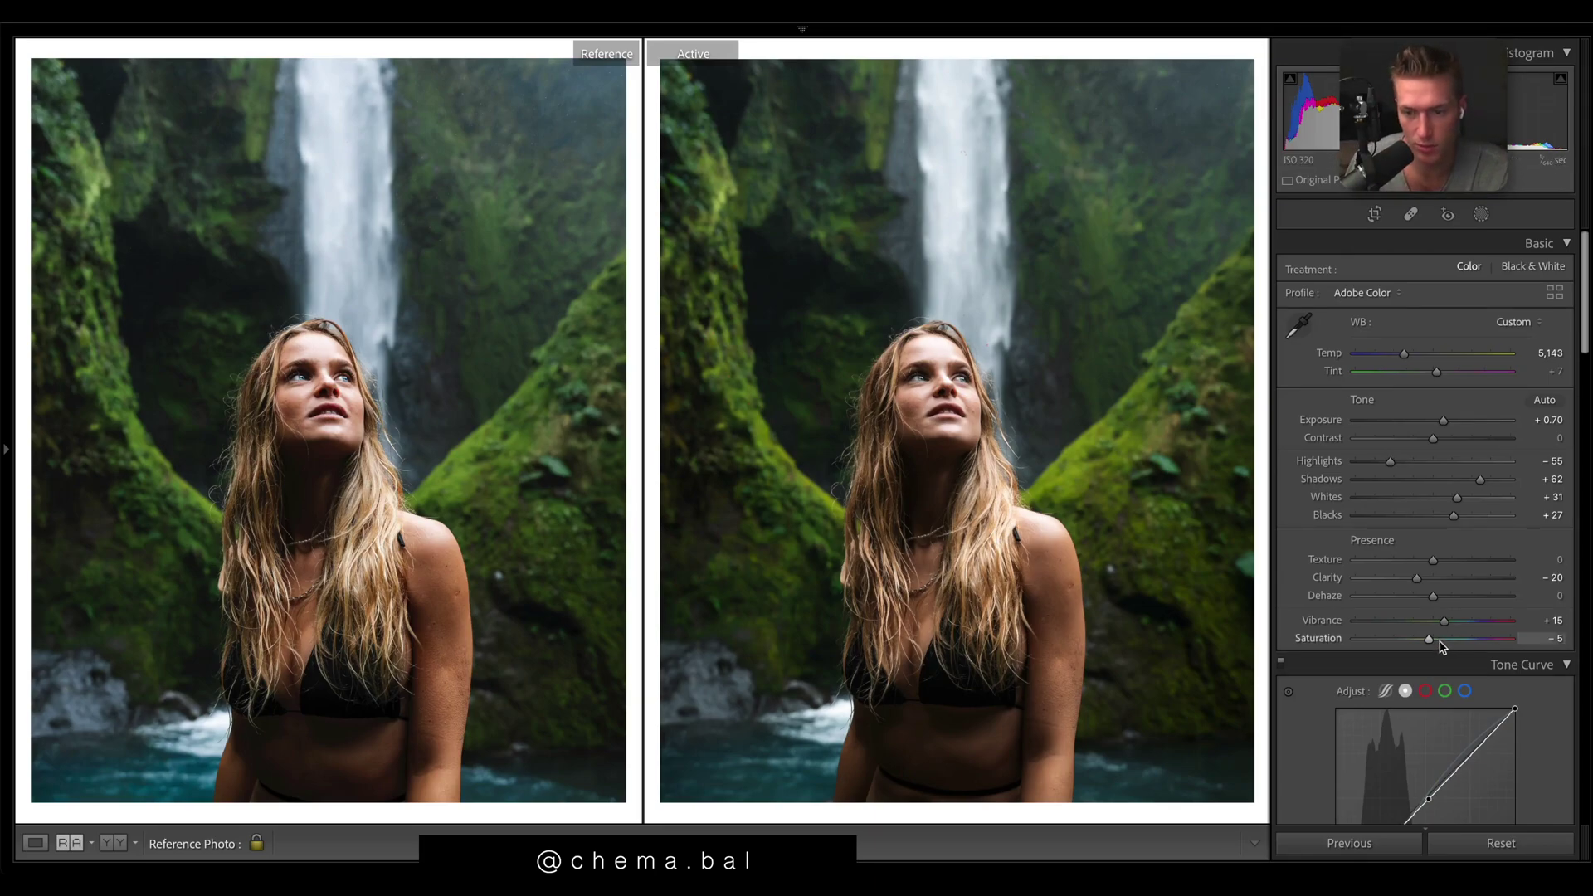
# Step: Paint a brush mask over the face with slightly lowered exposure and check it zoomed in
pyautogui.click(1481, 214)
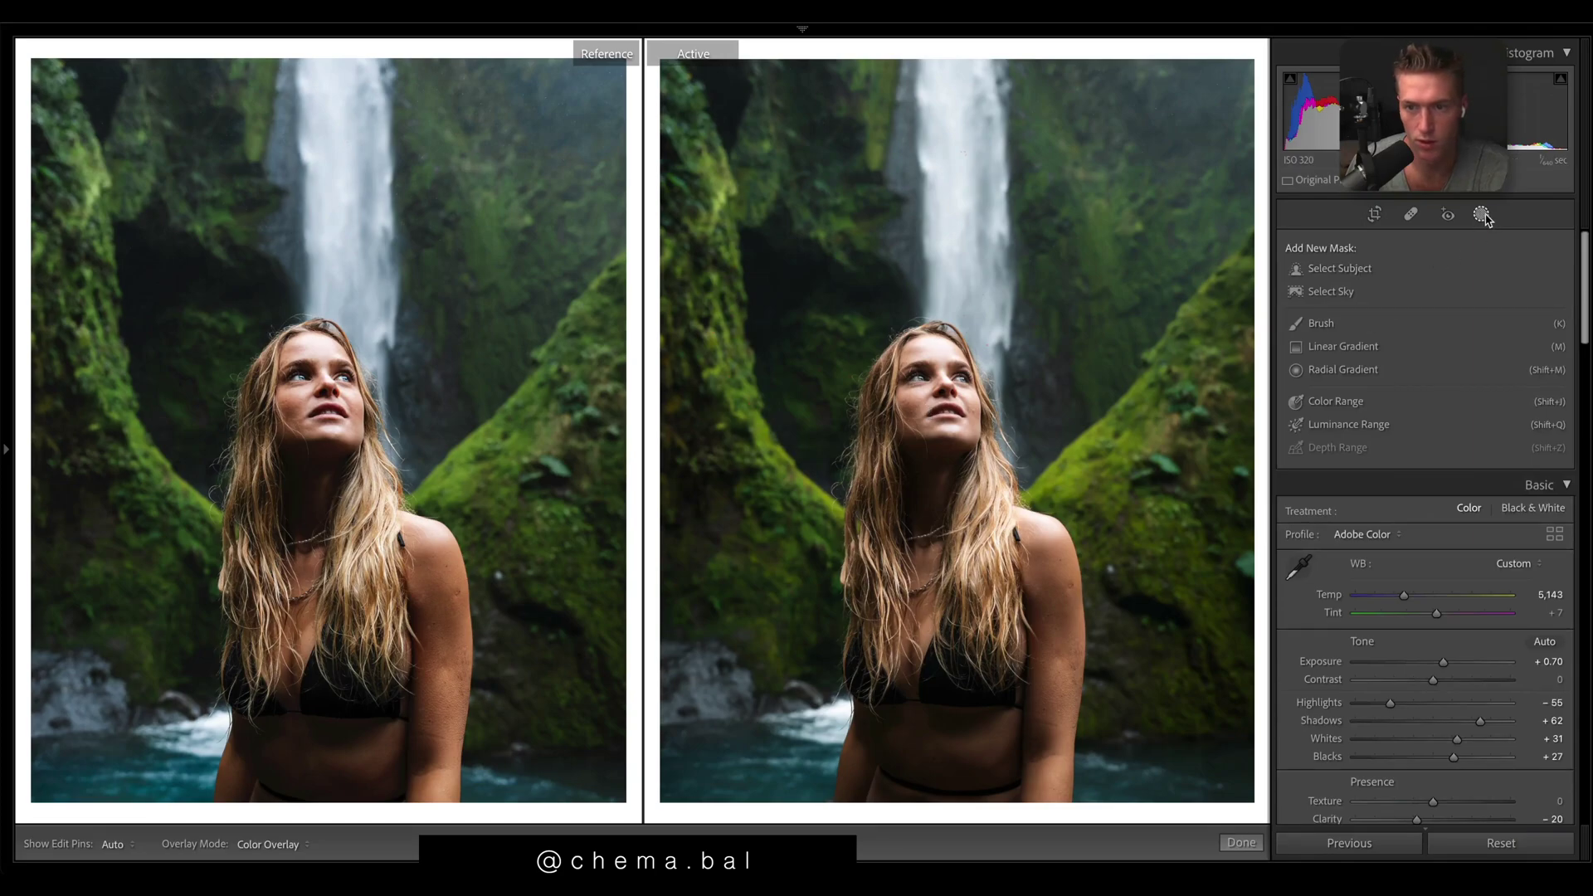
pyautogui.click(1320, 323)
pyautogui.moveTo(960, 429); pyautogui.dragTo(920, 356)
pyautogui.moveTo(1432, 444); pyautogui.dragTo(1440, 465)
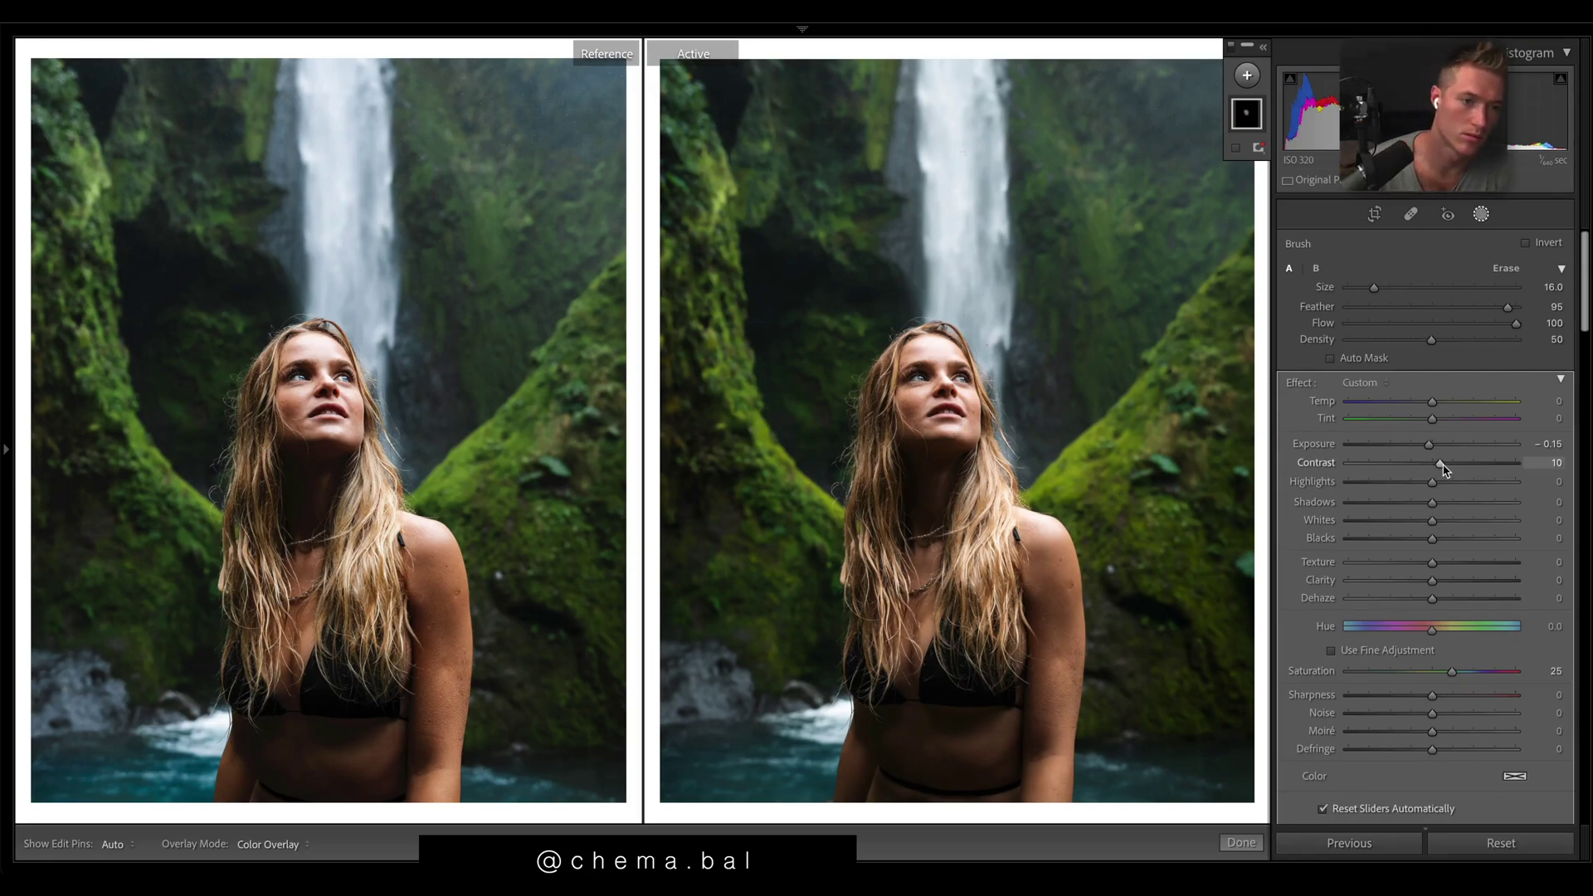
pyautogui.press('k')
pyautogui.click(896, 373)
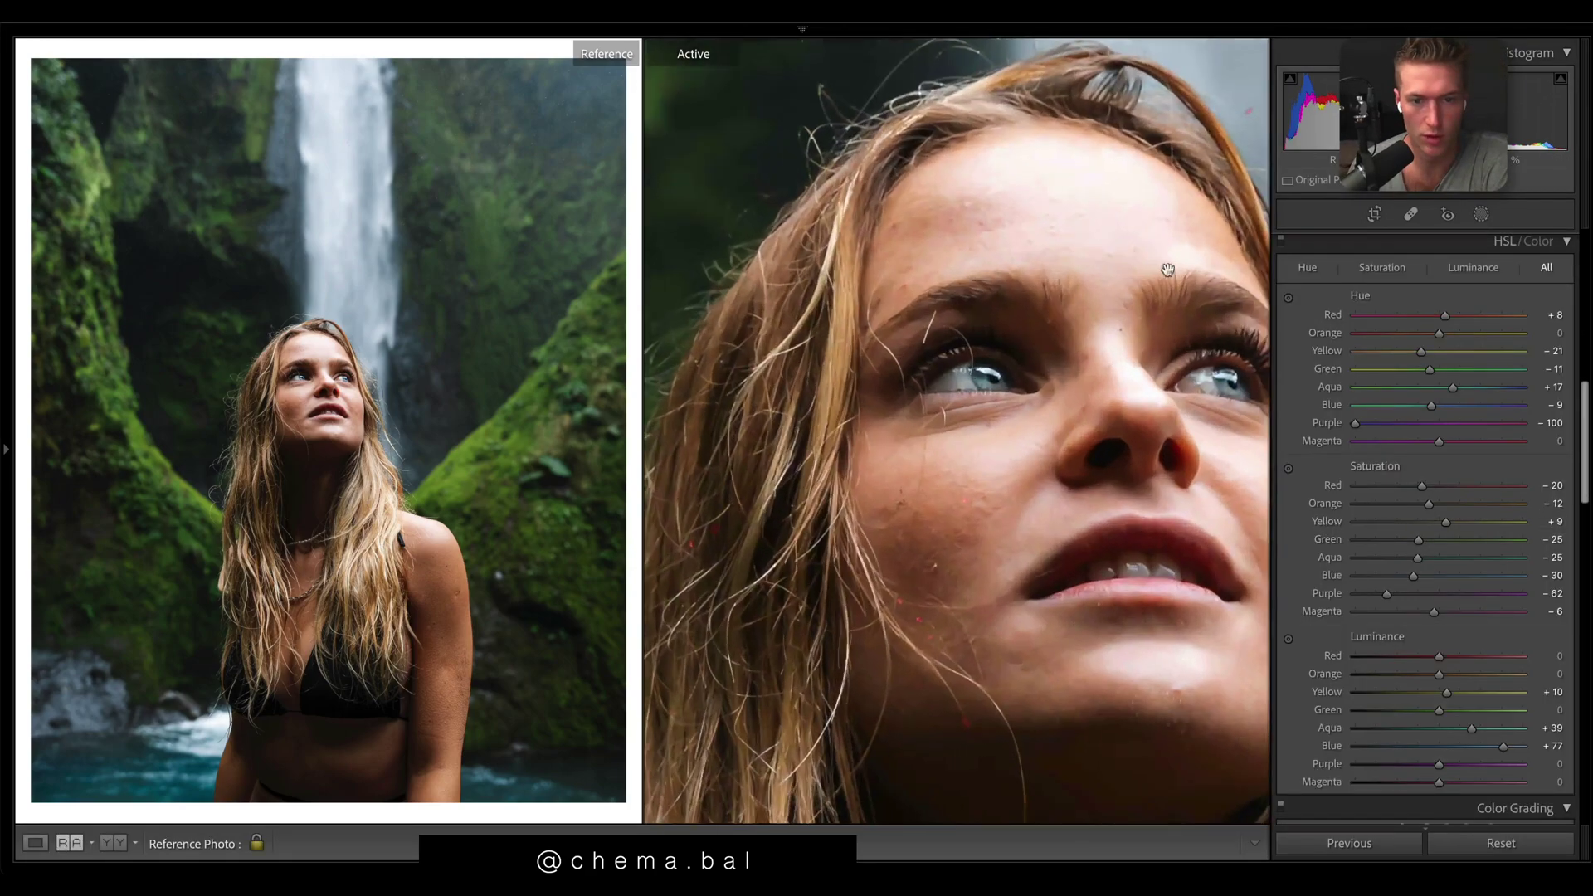
pyautogui.click(1075, 371)
# Step: Add a face brush mask with boosted saturation, Whites 23 and Contrast 10, then reset the seated portrait
pyautogui.click(1482, 215)
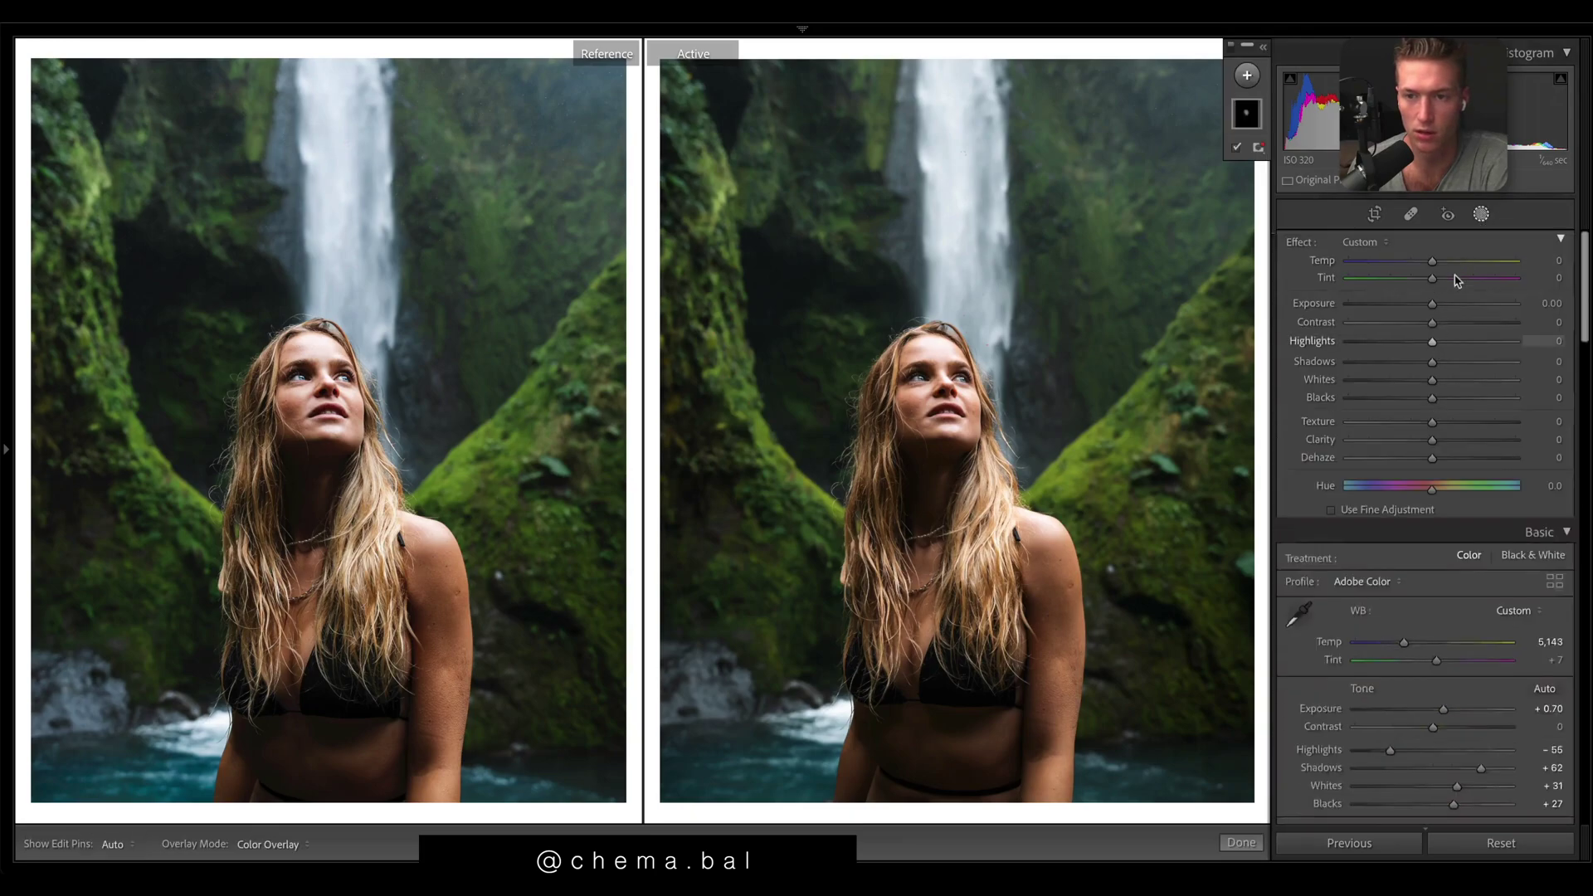
pyautogui.click(1247, 74)
pyautogui.click(1260, 163)
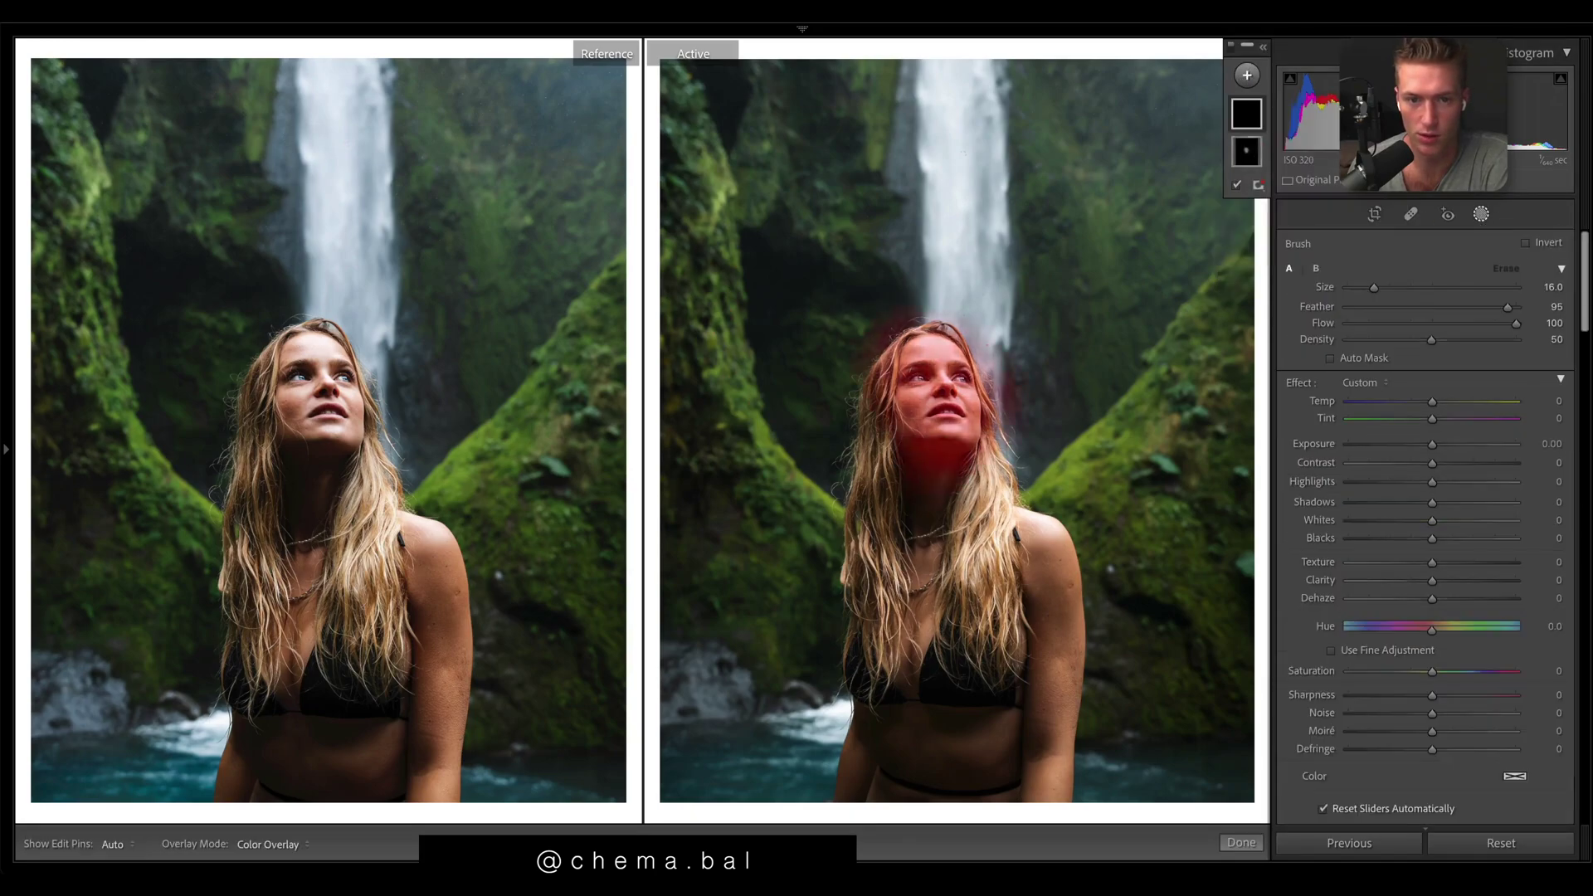
pyautogui.moveTo(1432, 671); pyautogui.dragTo(1441, 673)
pyautogui.moveTo(1432, 520); pyautogui.dragTo(1452, 521)
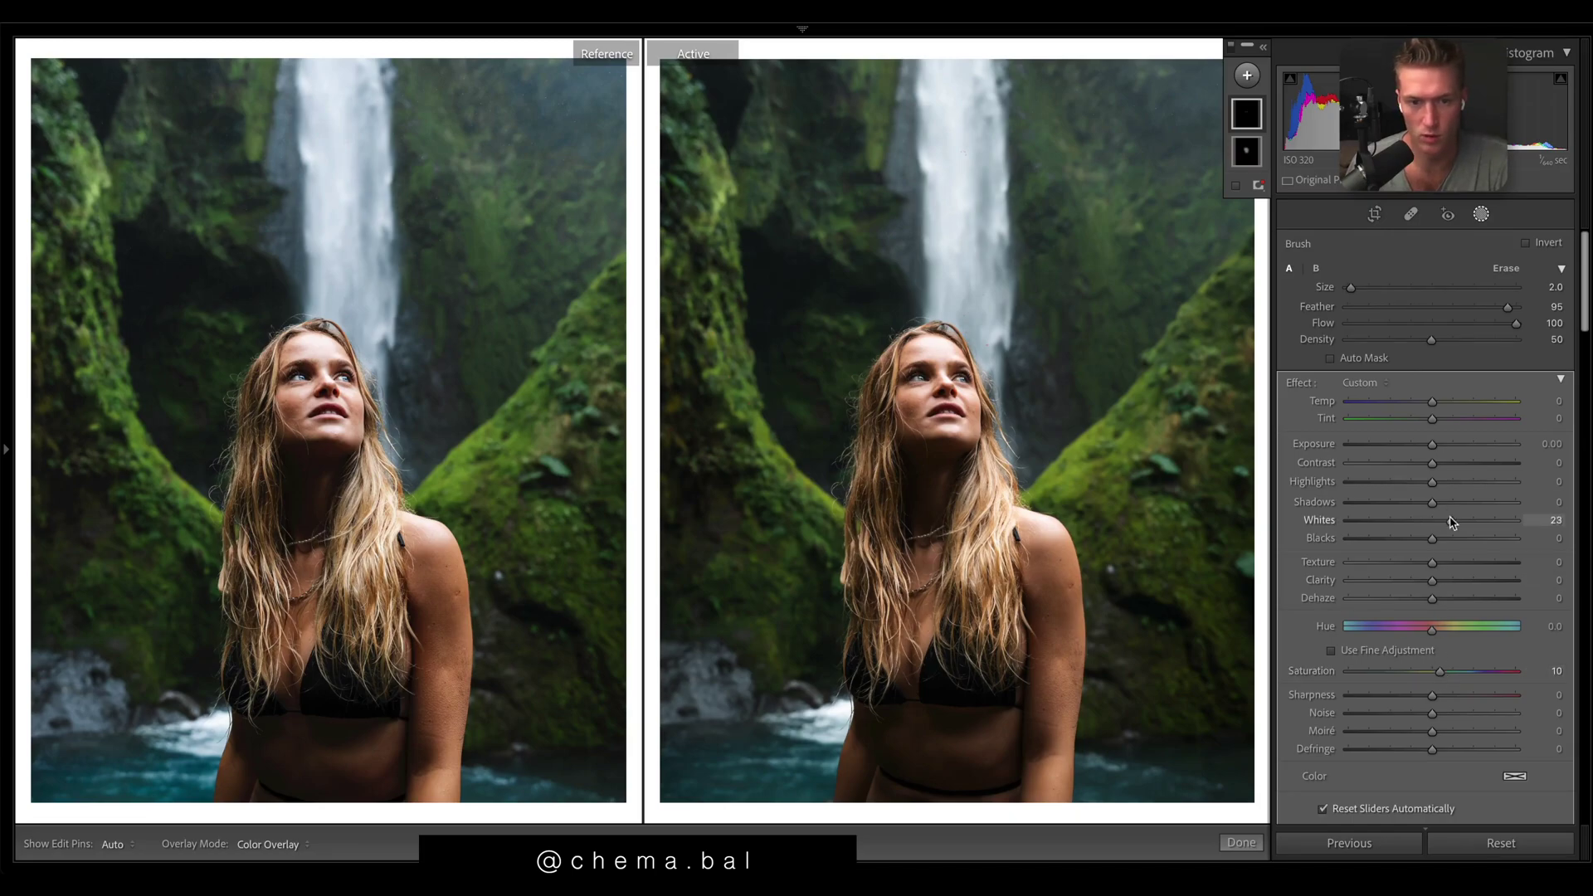
pyautogui.moveTo(1445, 467); pyautogui.dragTo(1444, 451)
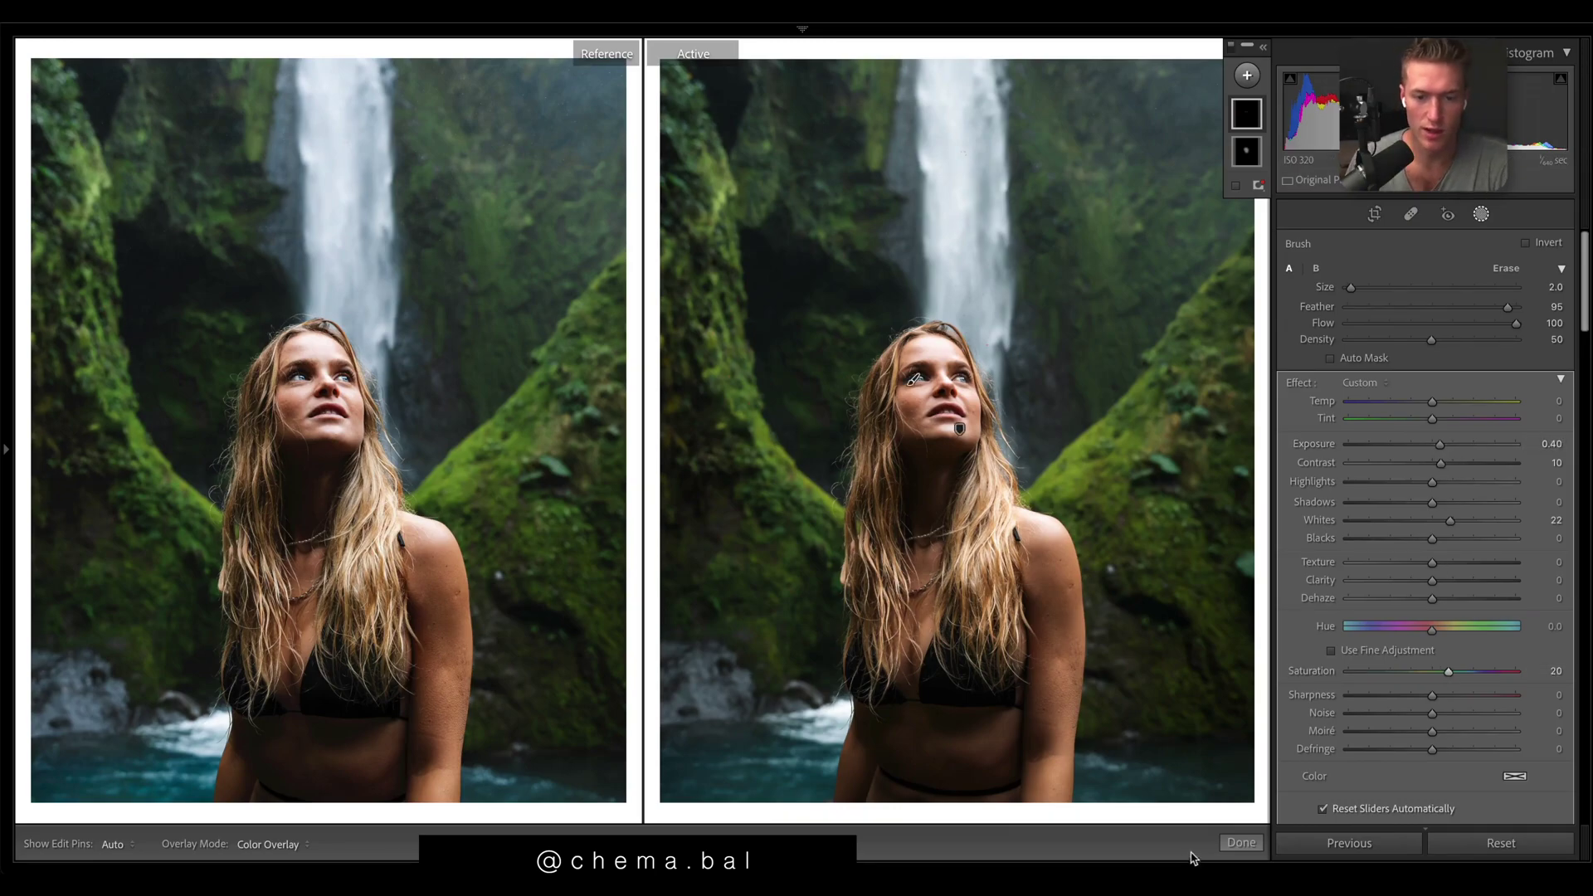
pyautogui.click(1241, 842)
pyautogui.scroll(-3, 1311, 762)
pyautogui.click(1501, 842)
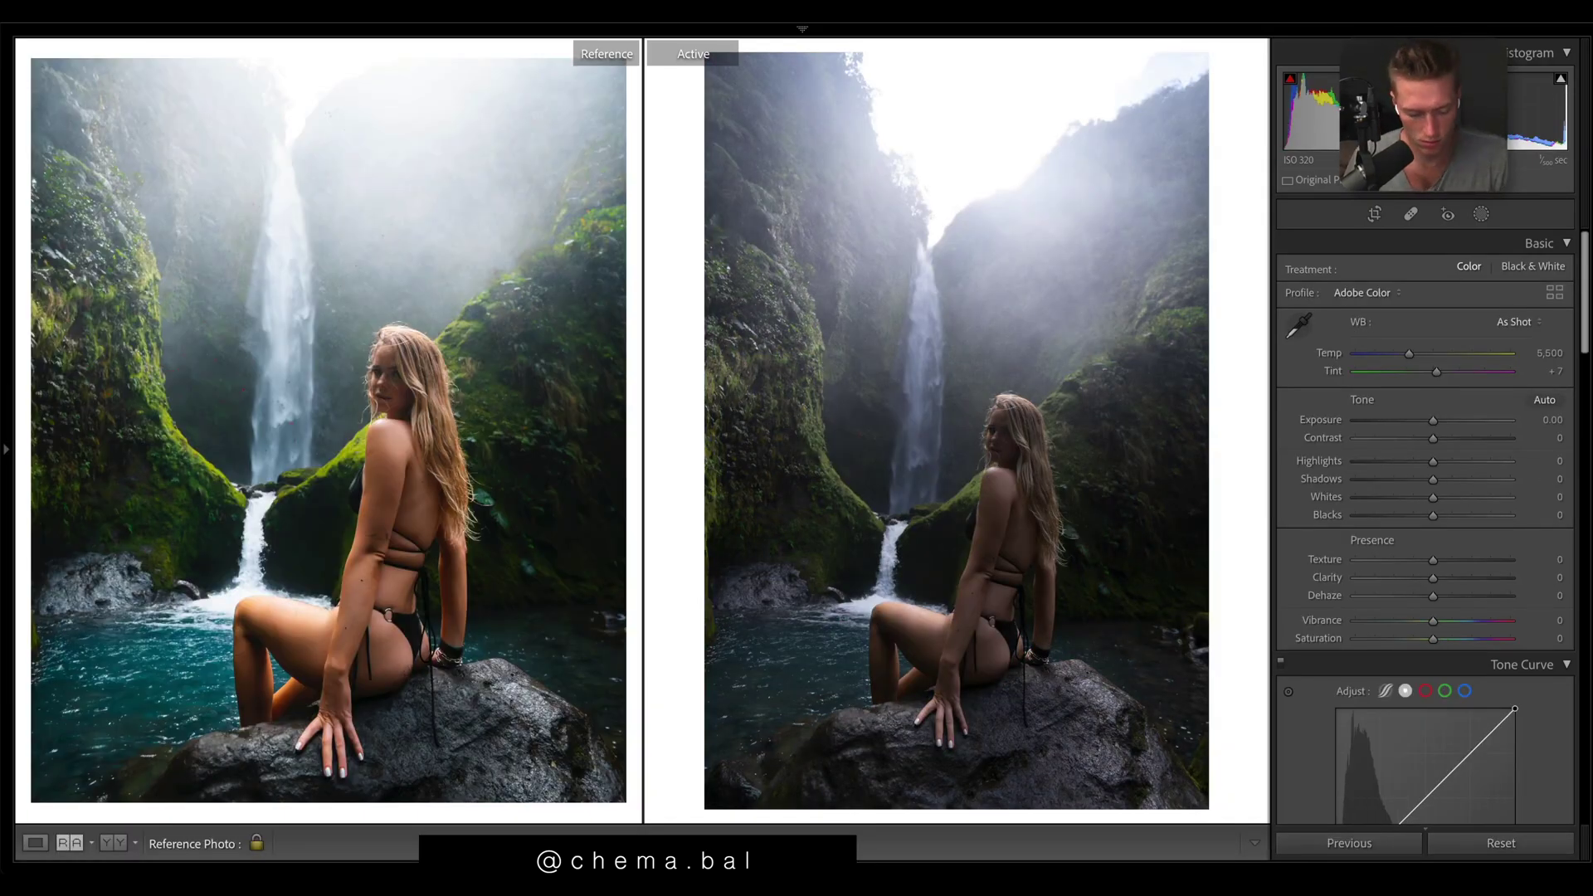
# Step: Undo the reset to recover the seated portrait's edits, comparing with the Tone Curve on and off
pyautogui.hotkey('ctrl', 'z')
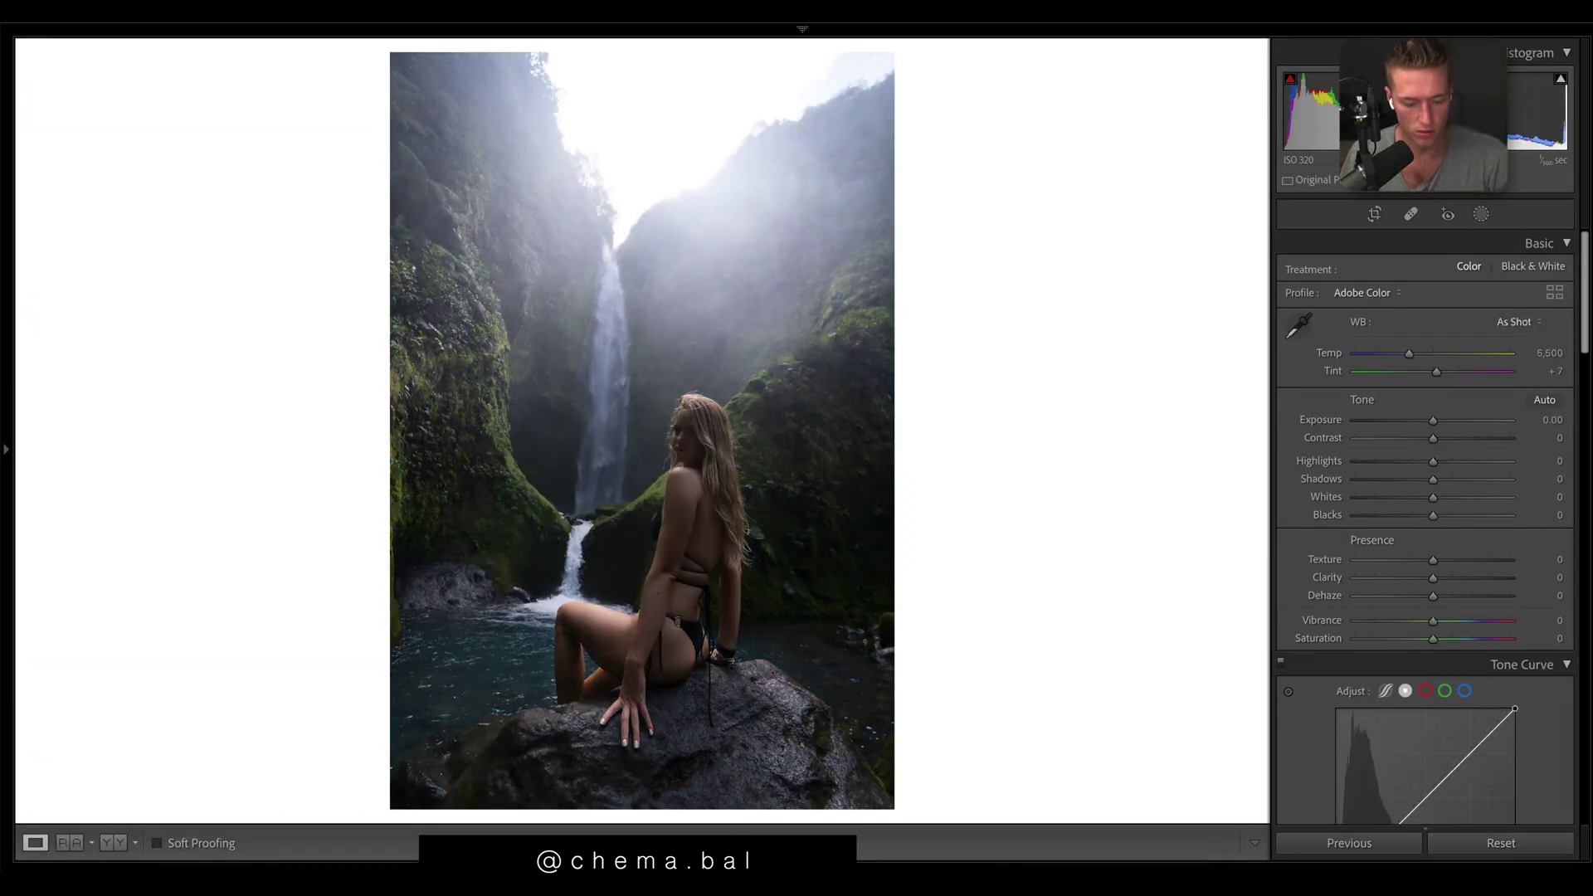
pyautogui.hotkey('ctrl', 'z')
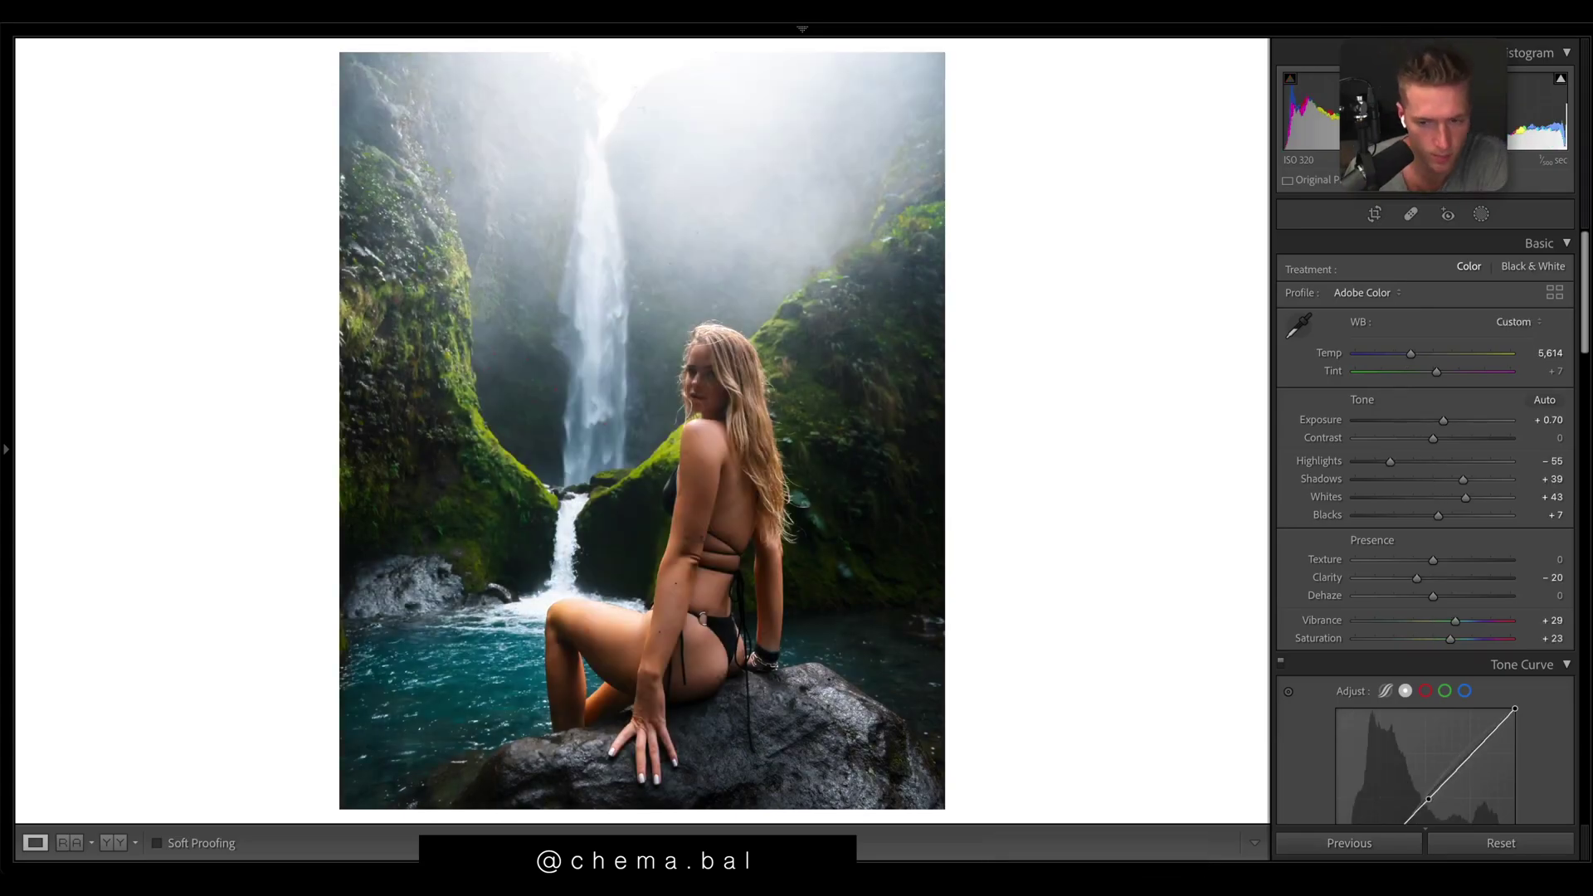
pyautogui.scroll(-2, 1327, 581)
pyautogui.click(1283, 530)
pyautogui.click(1283, 529)
pyautogui.click(1283, 529)
pyautogui.click(1282, 529)
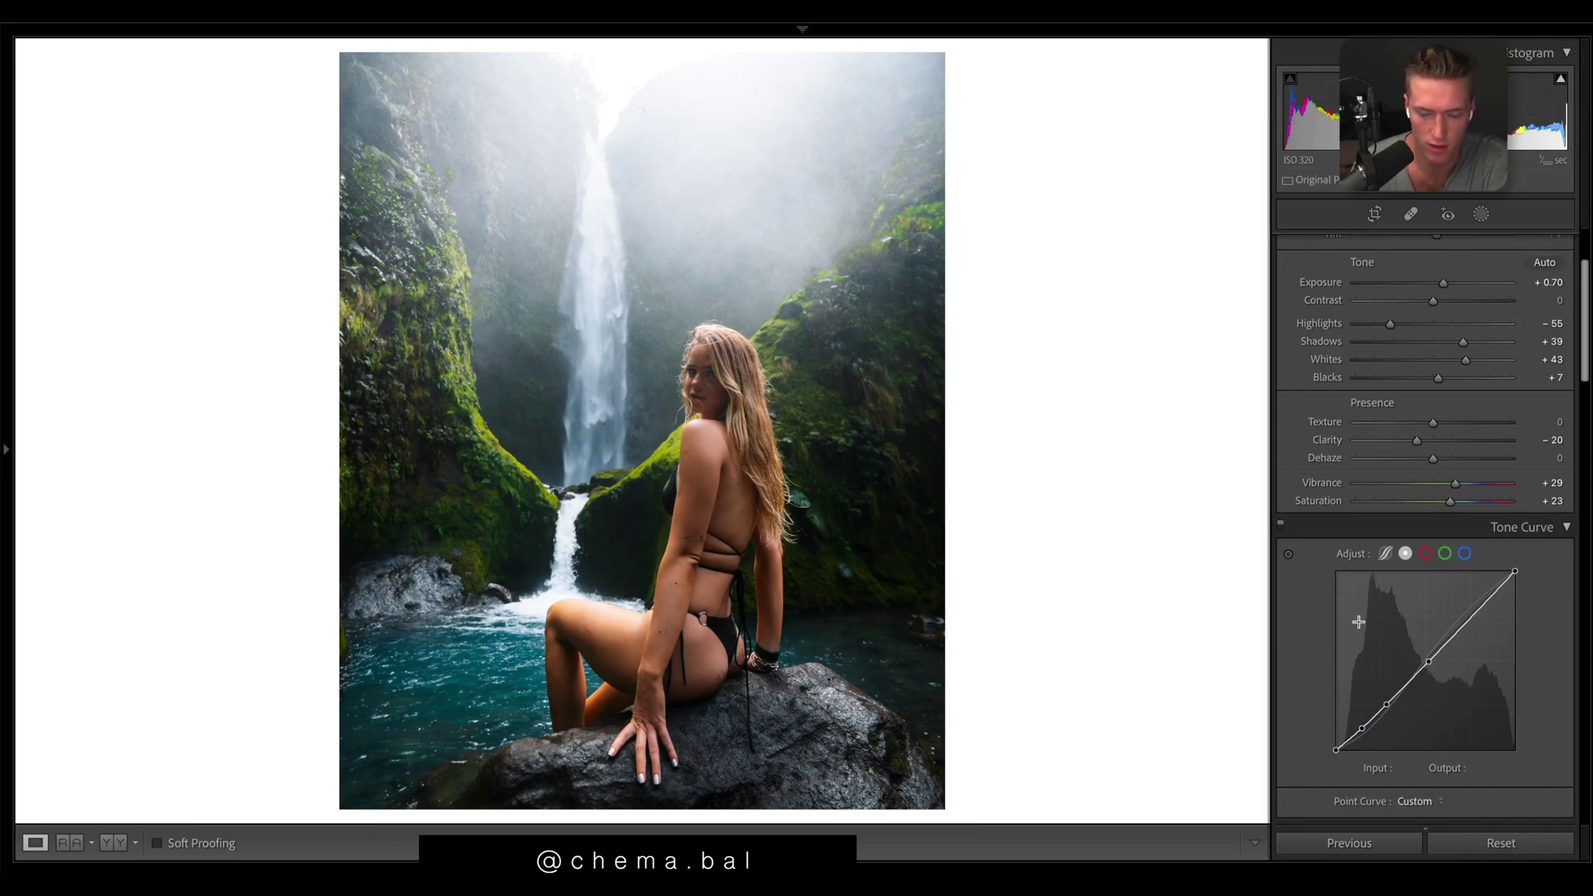
pyautogui.scroll(-5, 1436, 626)
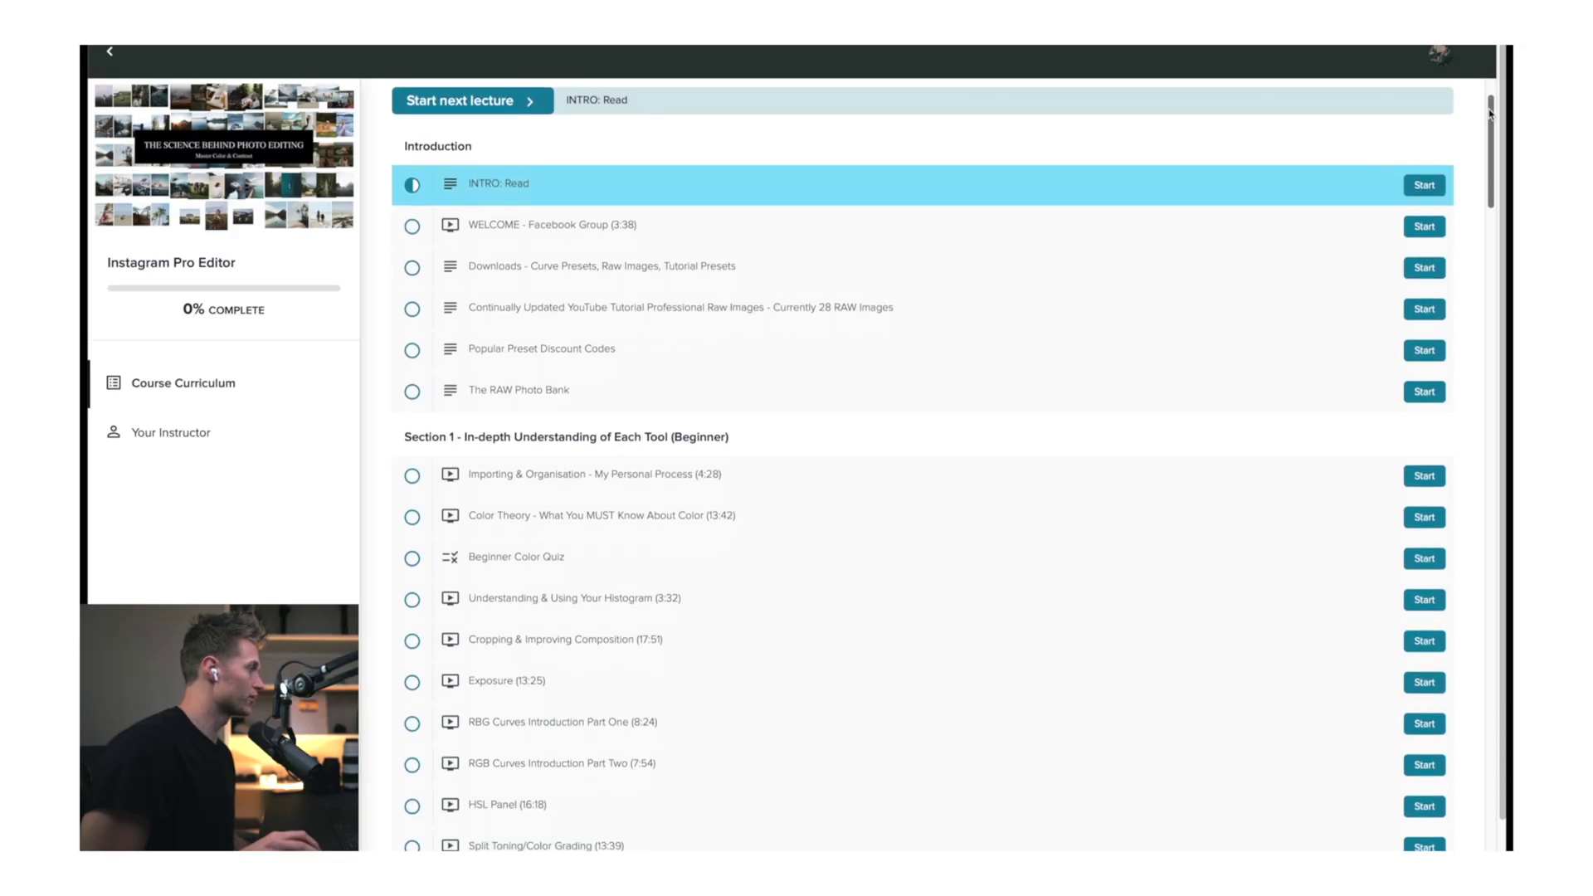
# Step: Scroll down the Instagram Pro Editor curriculum to see the Section 1 lessons
pyautogui.scroll(-5, 838, 464)
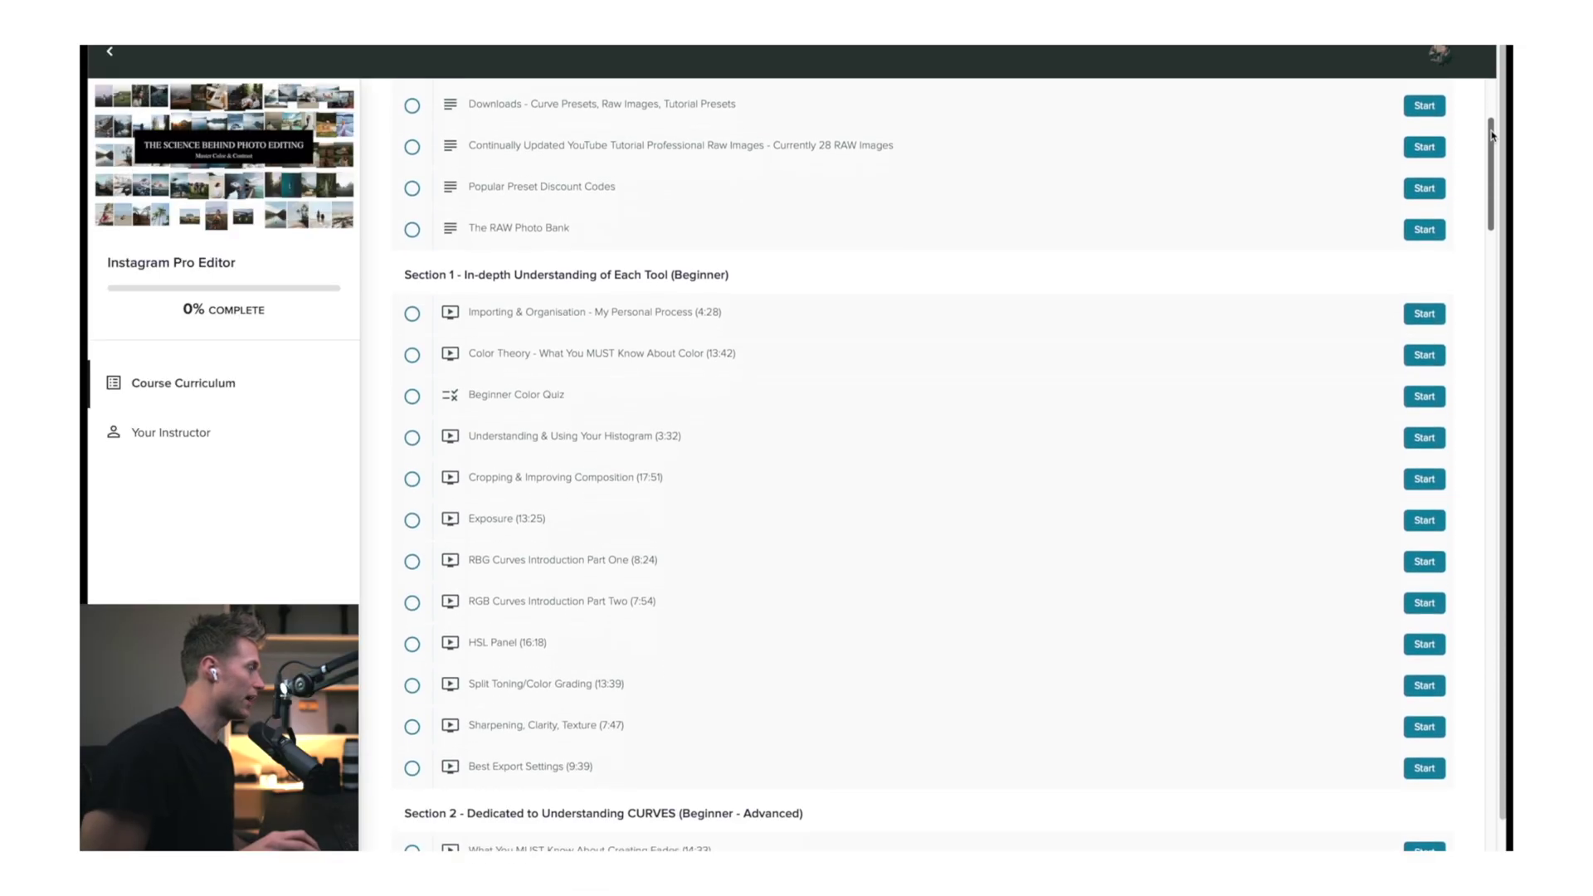